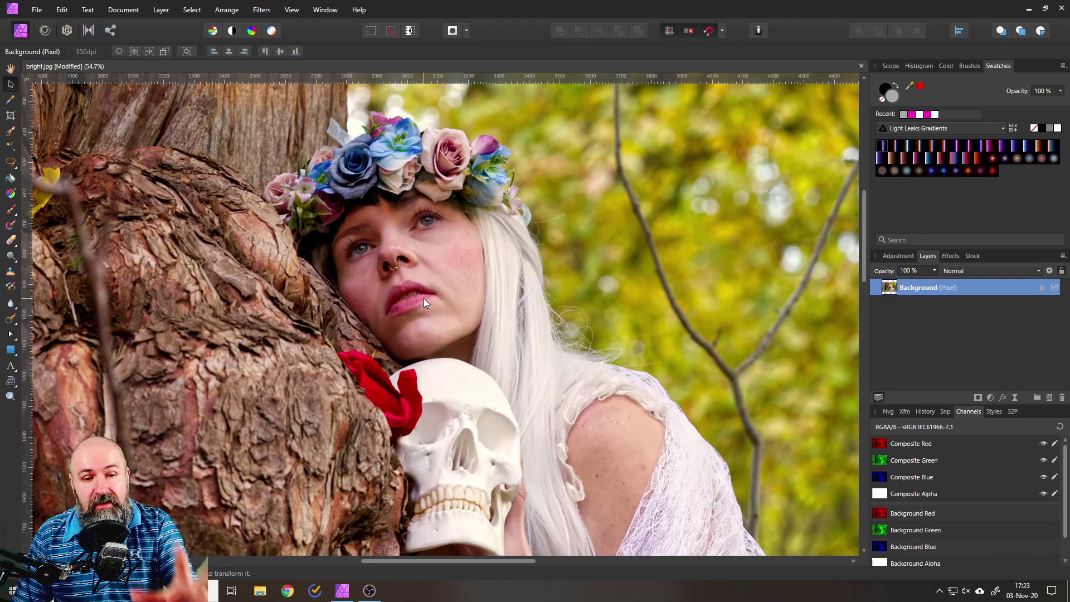
- Clear the layer selection and view only the Composite Red channel in greyscale
drag(468, 388, 479, 273)
scroll(499, 393, down, 5)
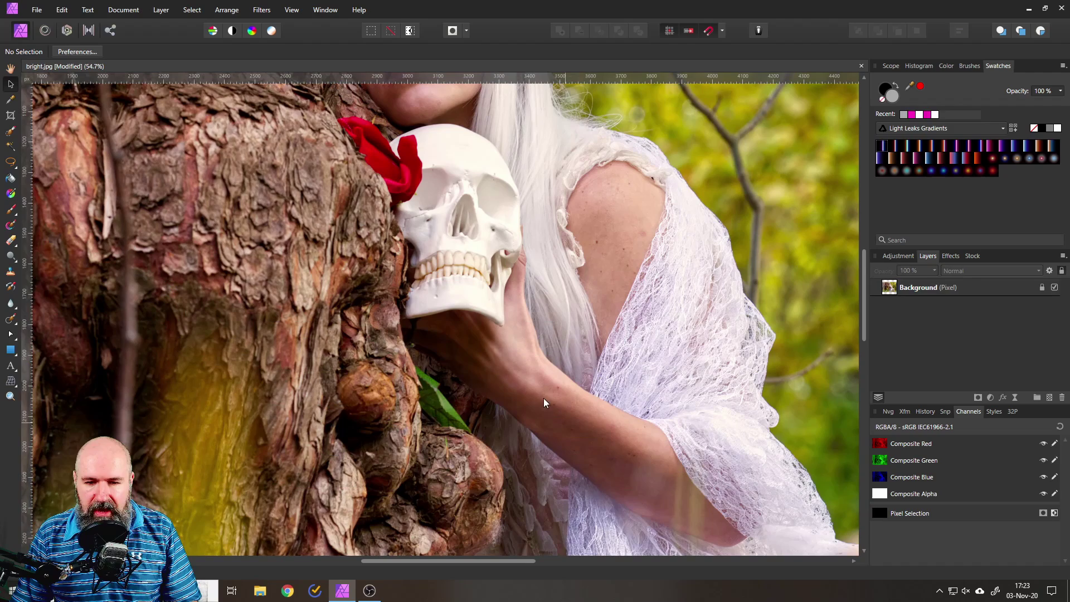
scroll(518, 393, up, 5)
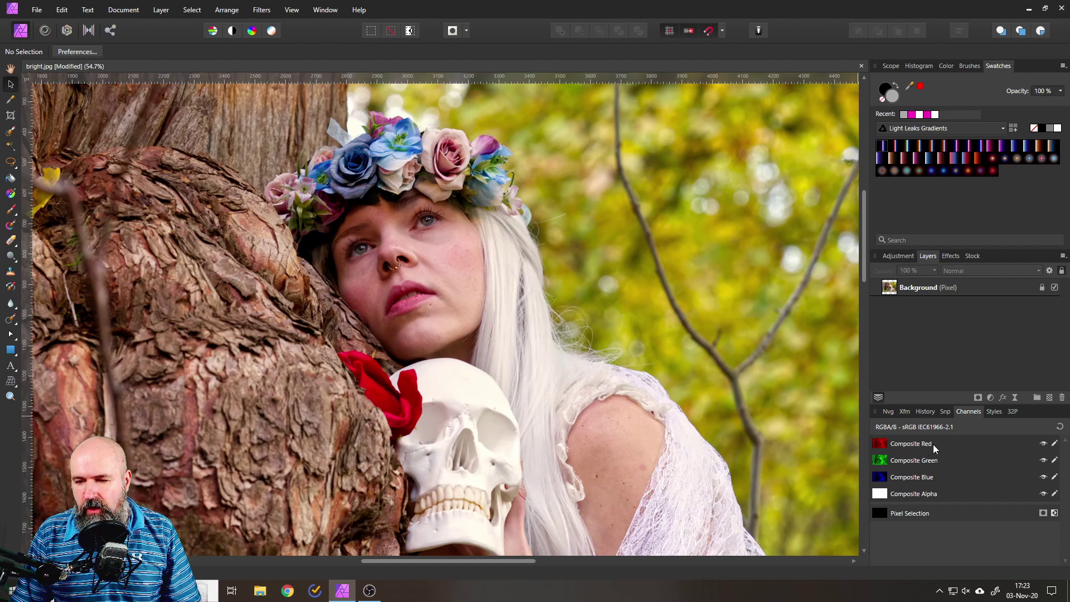
alt+click(897, 447)
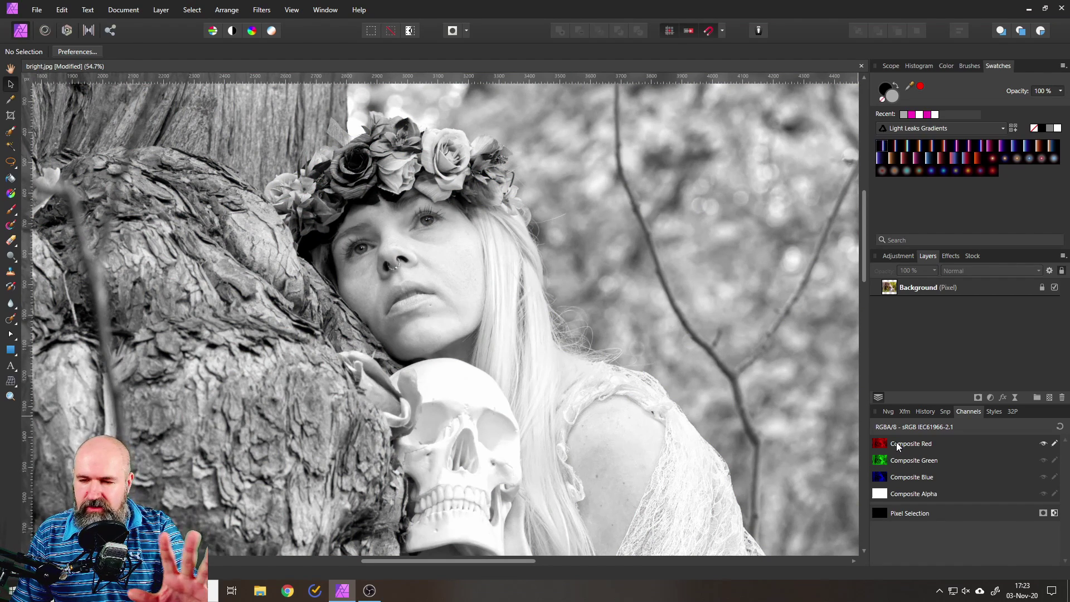
- Load the red channel as a pixel selection and invert it to target the shadows
right_click(898, 447)
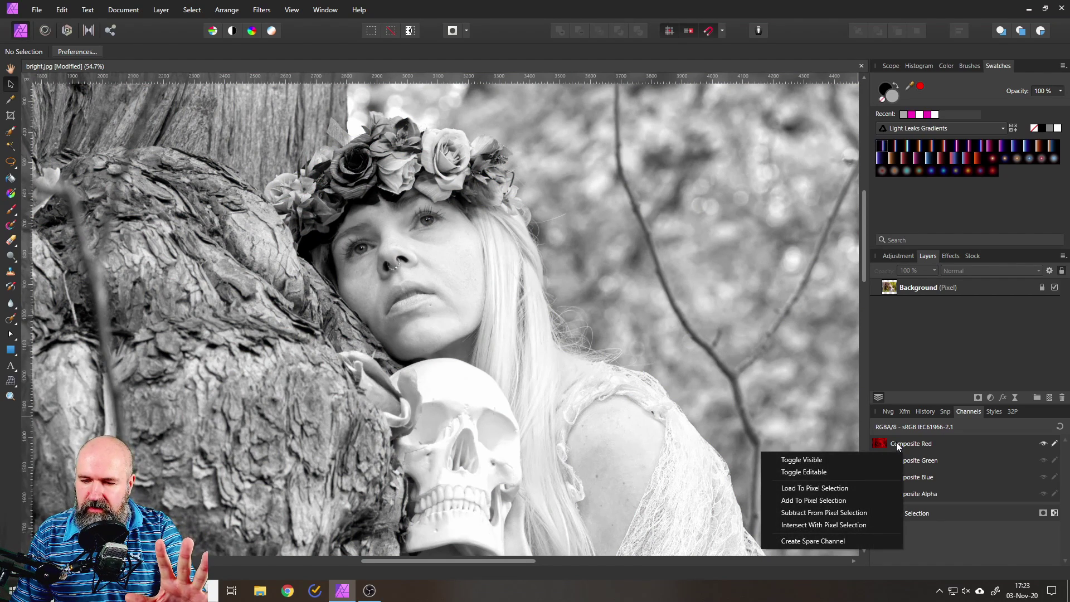
click(824, 490)
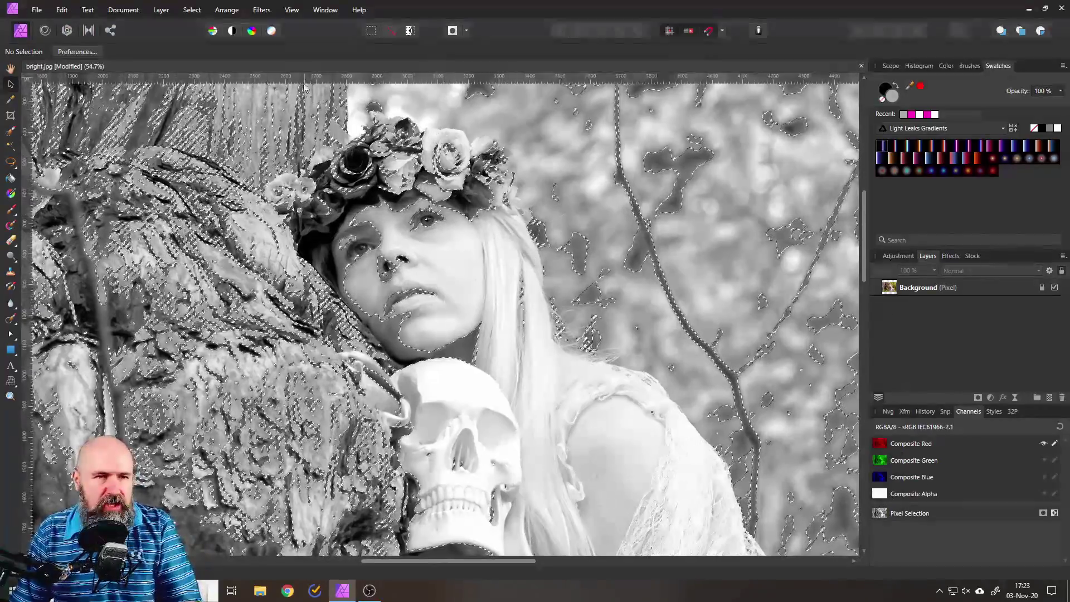
click(189, 11)
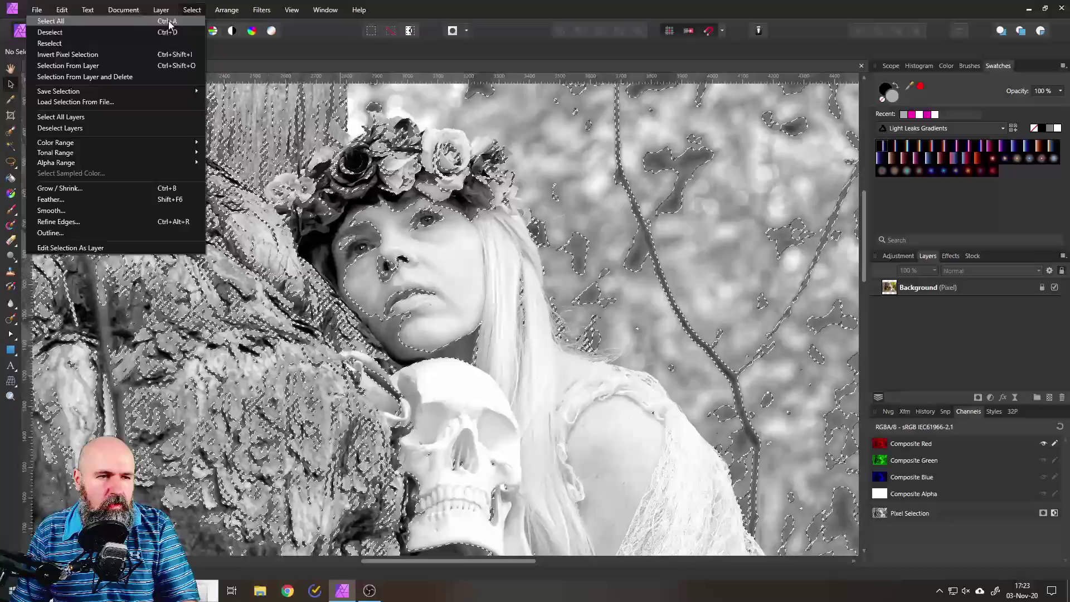
click(108, 56)
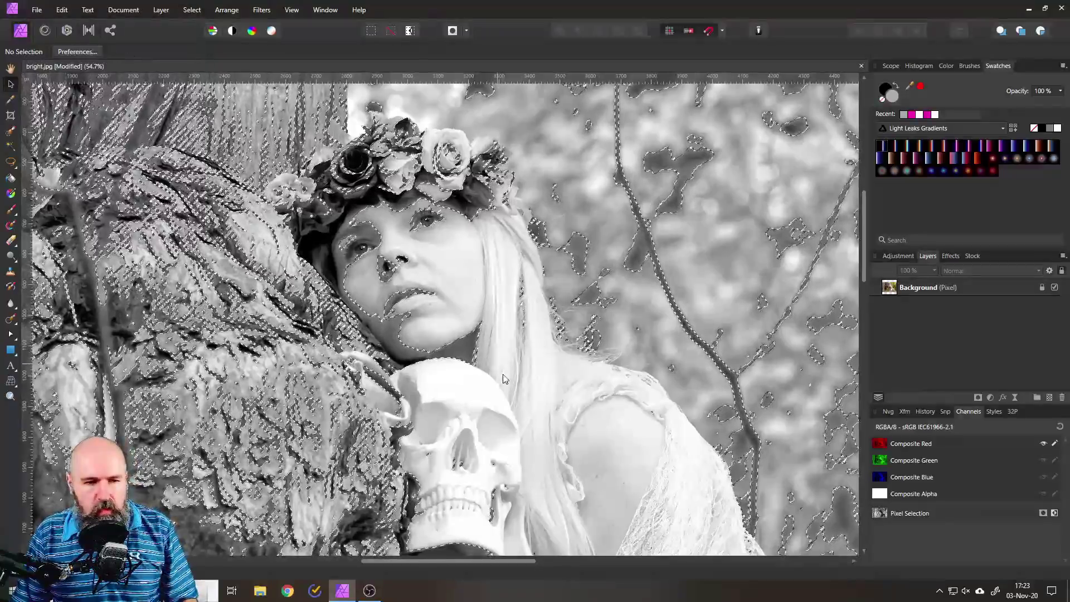
- Create a mask layer from the inverted shadow selection
click(978, 397)
scroll(546, 312, down, 2)
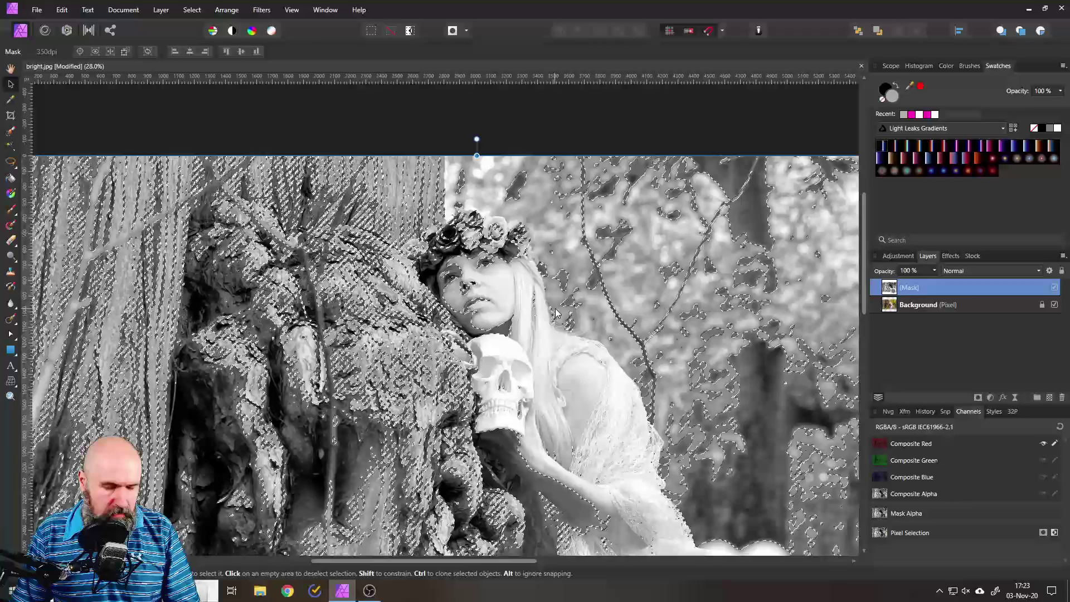
scroll(557, 320, down, 1)
scroll(560, 317, down, 4)
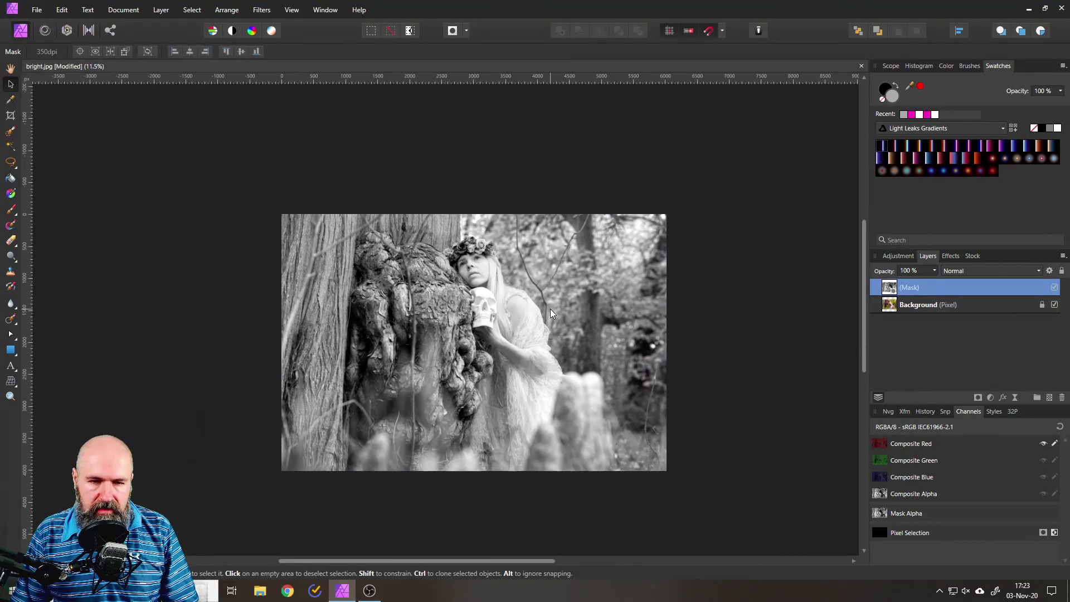
- Draw a magenta-filled rectangle over the image, reset channels, and clip it into the mask
key(m)
drag(262, 194, 685, 487)
click(70, 52)
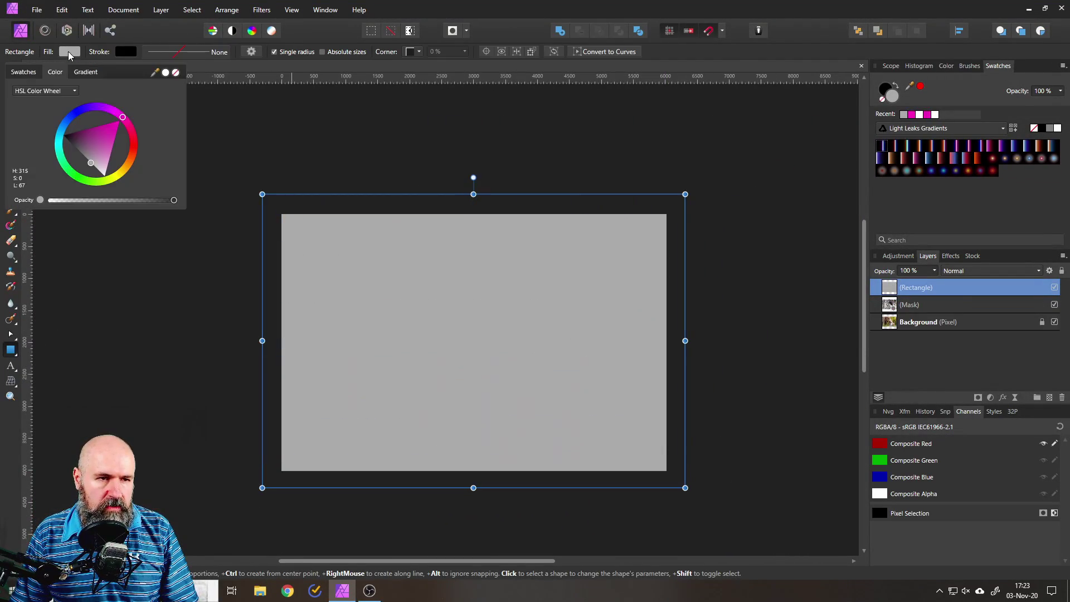
click(118, 123)
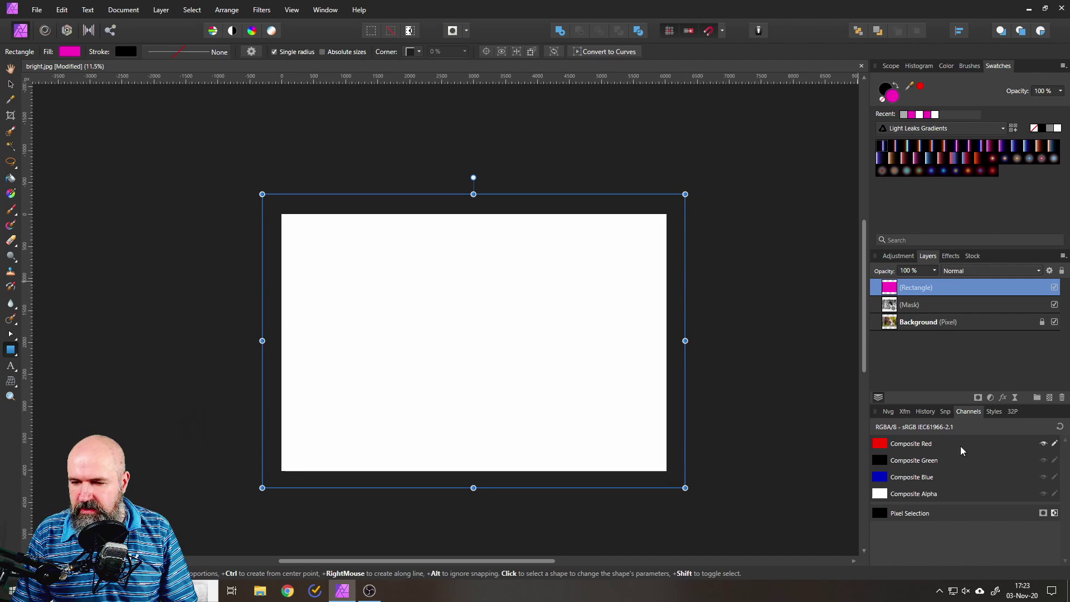
click(1059, 427)
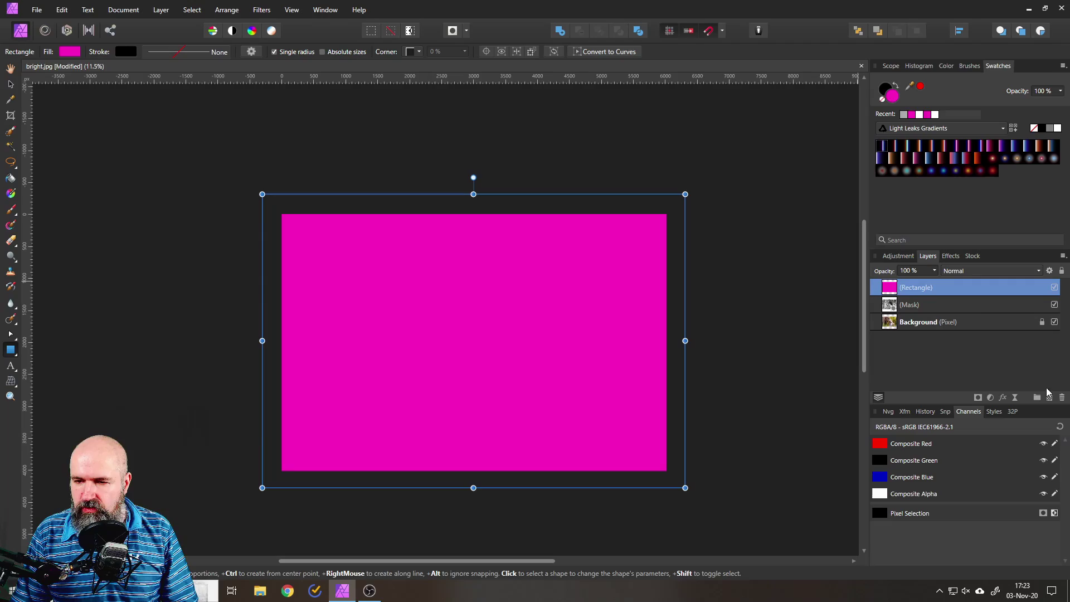
drag(888, 294, 912, 303)
- Toggle the magenta overlay's visibility repeatedly to compare the masked shadows
scroll(477, 279, up, 6)
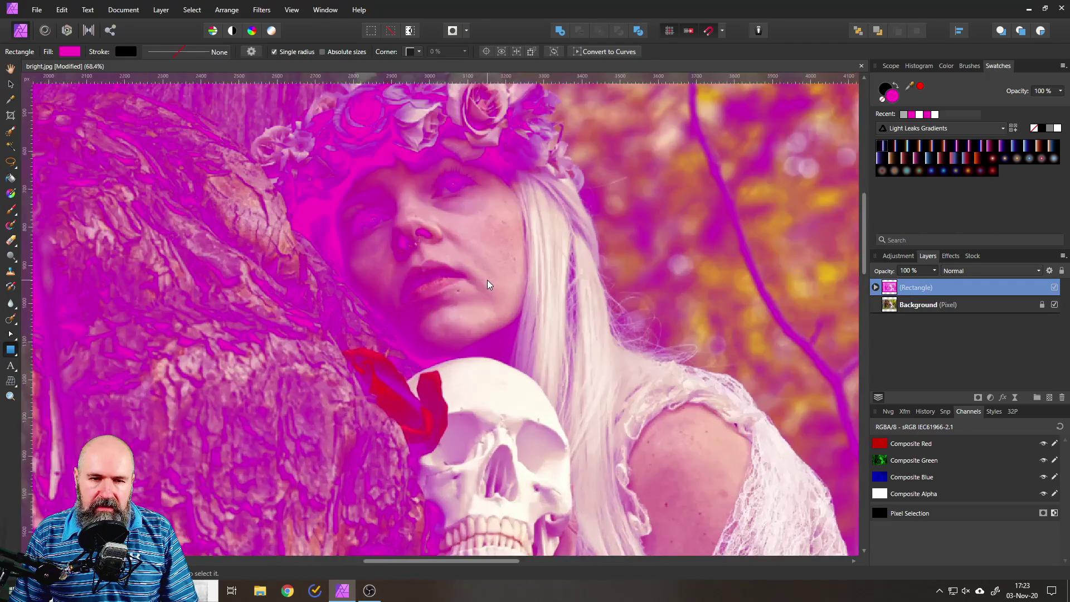
scroll(479, 276, up, 1)
scroll(465, 296, up, 1)
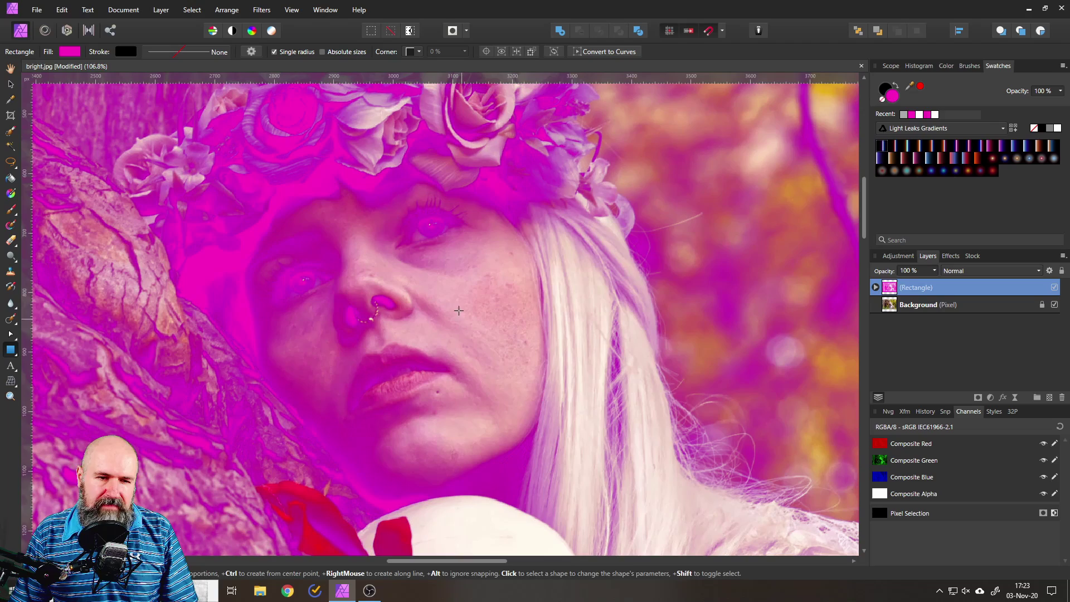
scroll(505, 318, up, 1)
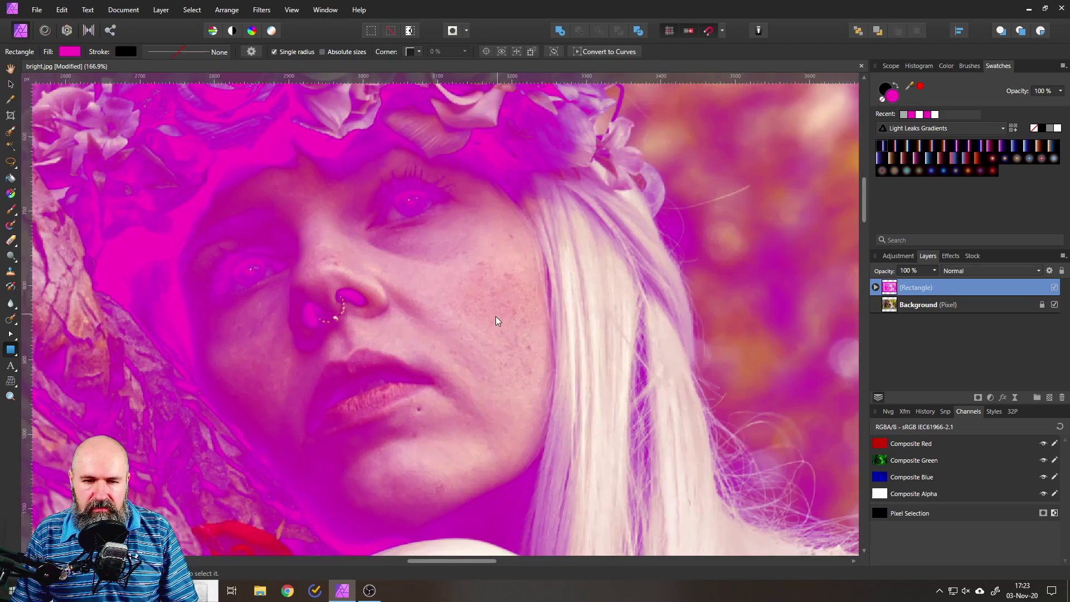
click(1055, 287)
click(1054, 288)
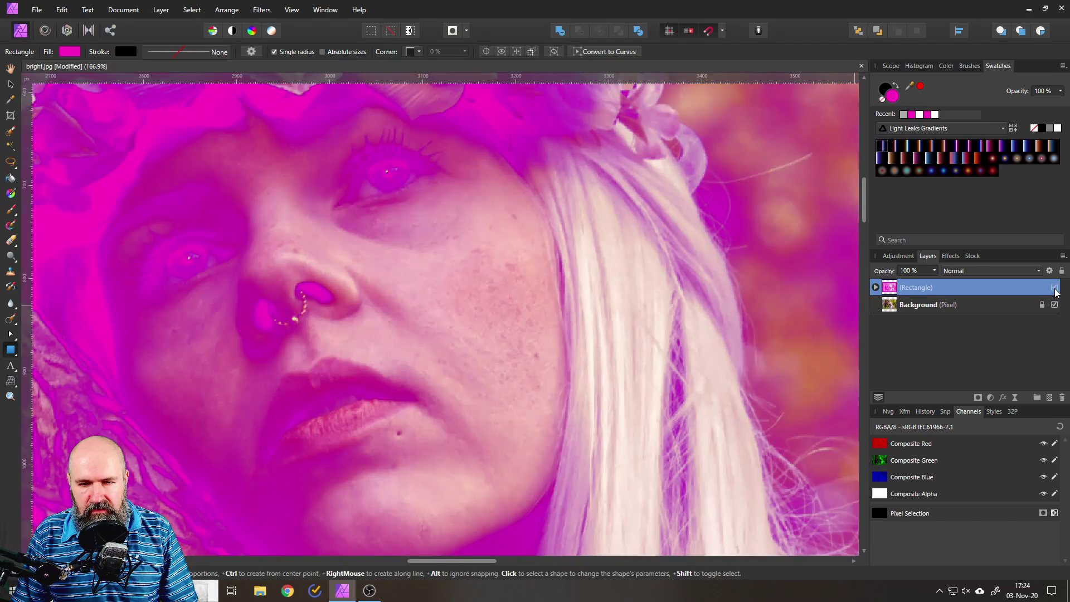
click(1055, 288)
click(1054, 287)
click(1055, 288)
click(1054, 288)
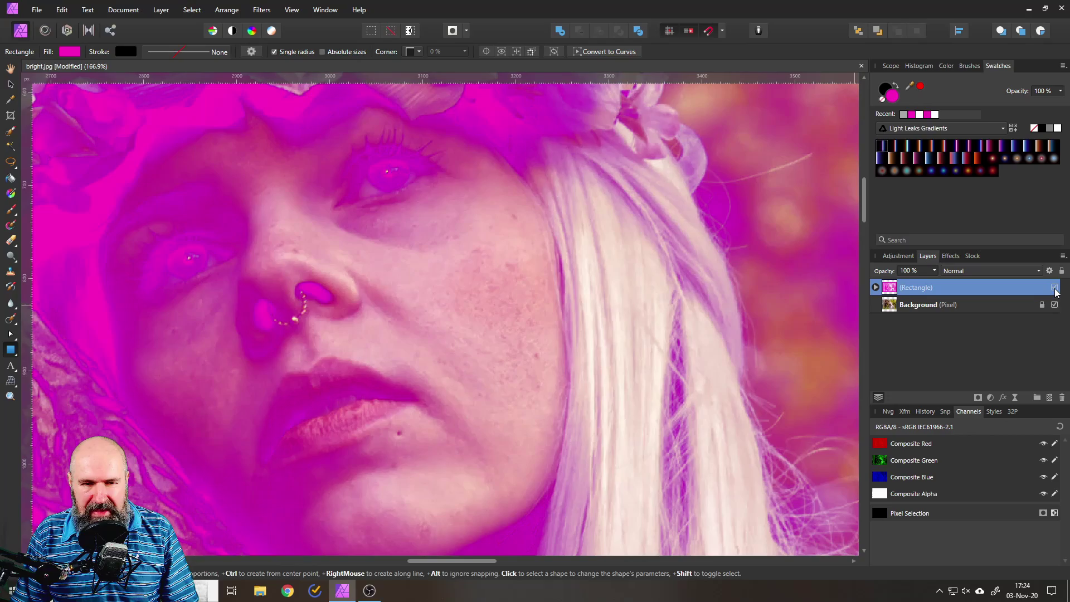
click(1055, 288)
click(1055, 288)
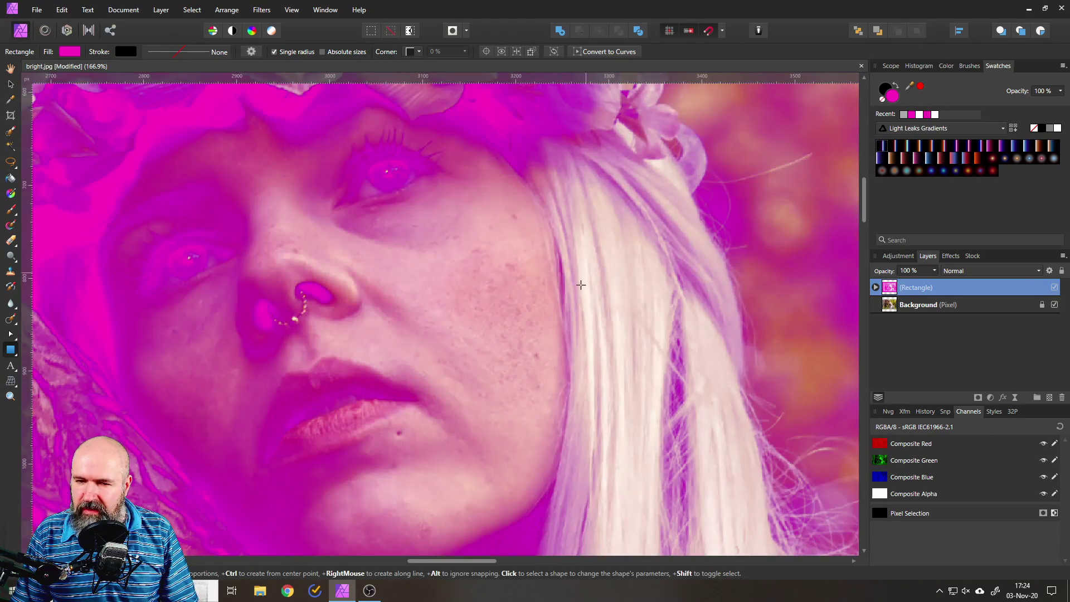
- Delete the magenta overlay layer
scroll(613, 290, down, 2)
scroll(529, 290, down, 1)
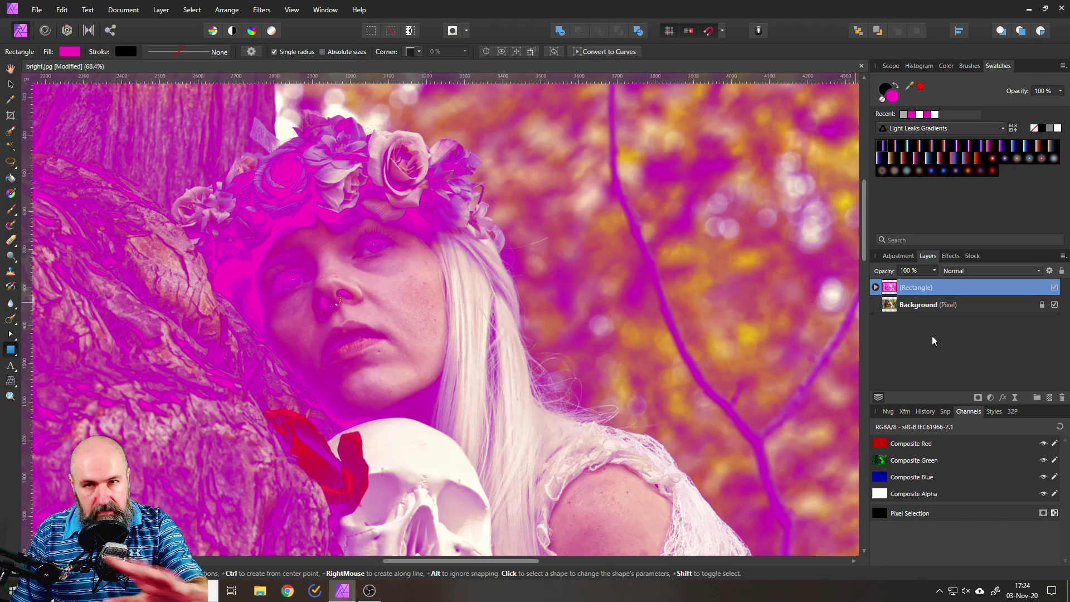
click(1062, 396)
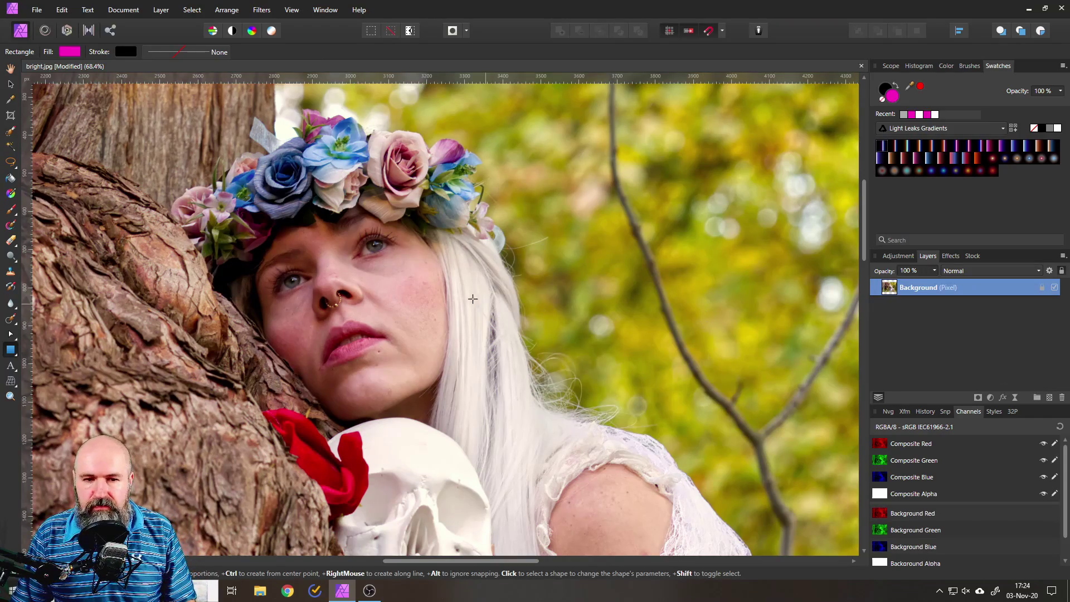
- Draw a rectangle over the entire photo and set its fill to magenta
scroll(377, 303, down, 5)
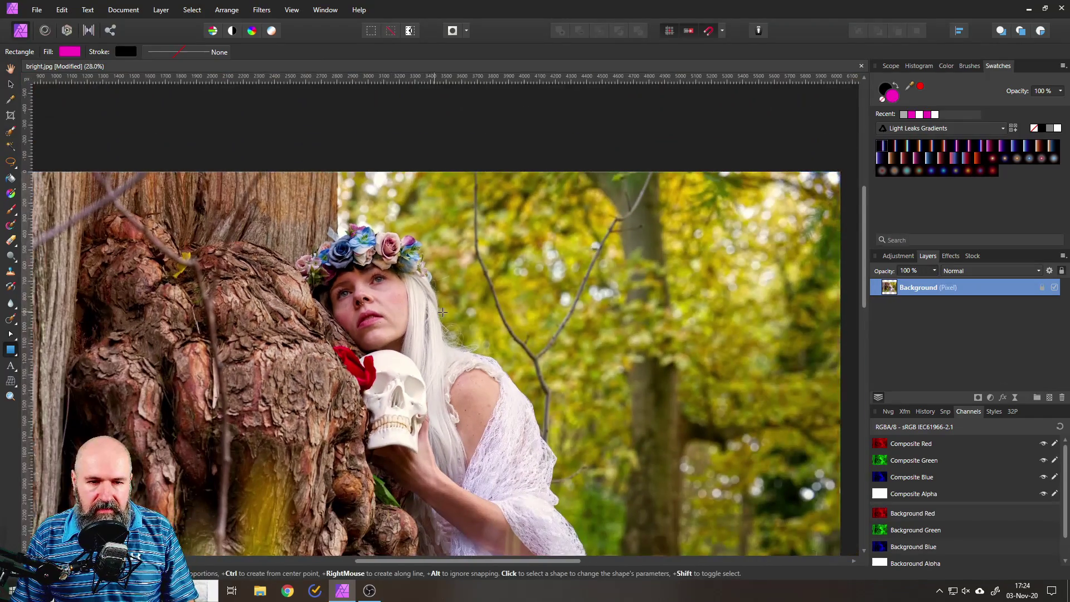
scroll(442, 313, down, 4)
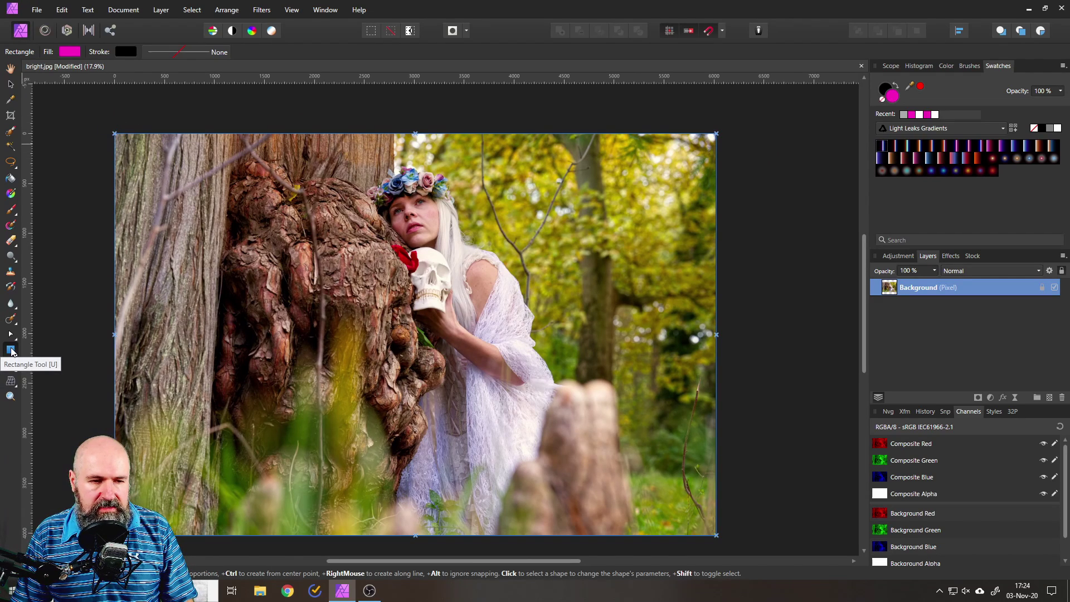
drag(103, 128, 715, 535)
scroll(715, 535, down, 1)
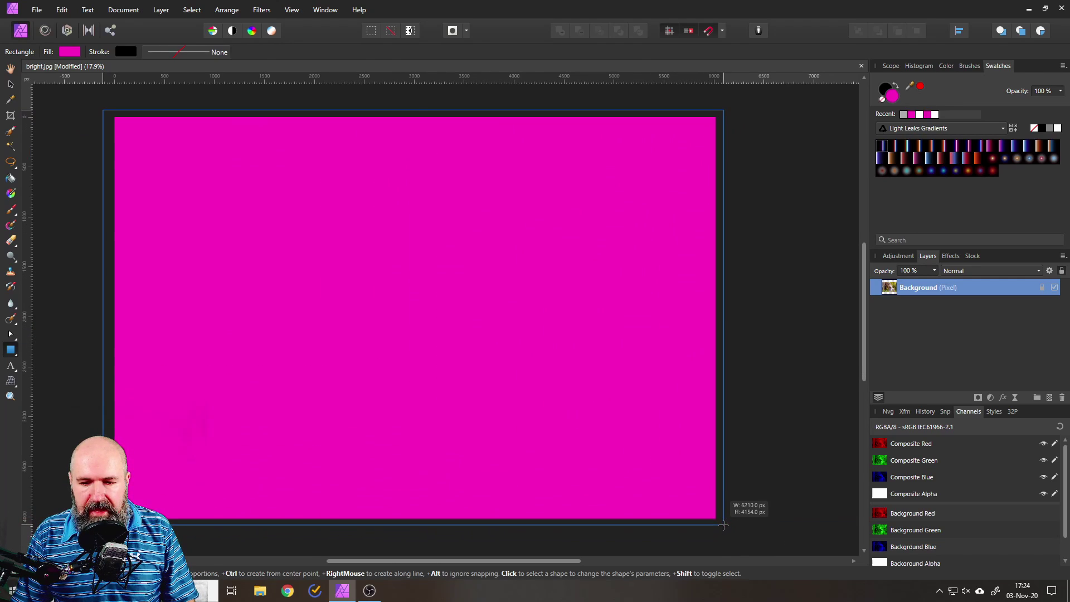
click(69, 51)
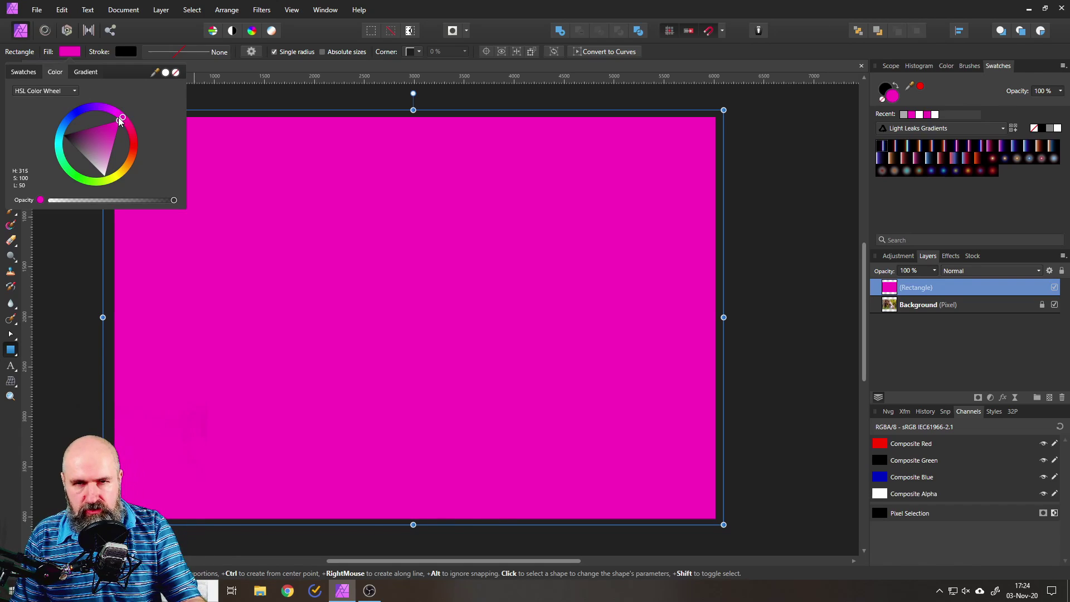
drag(120, 122, 116, 177)
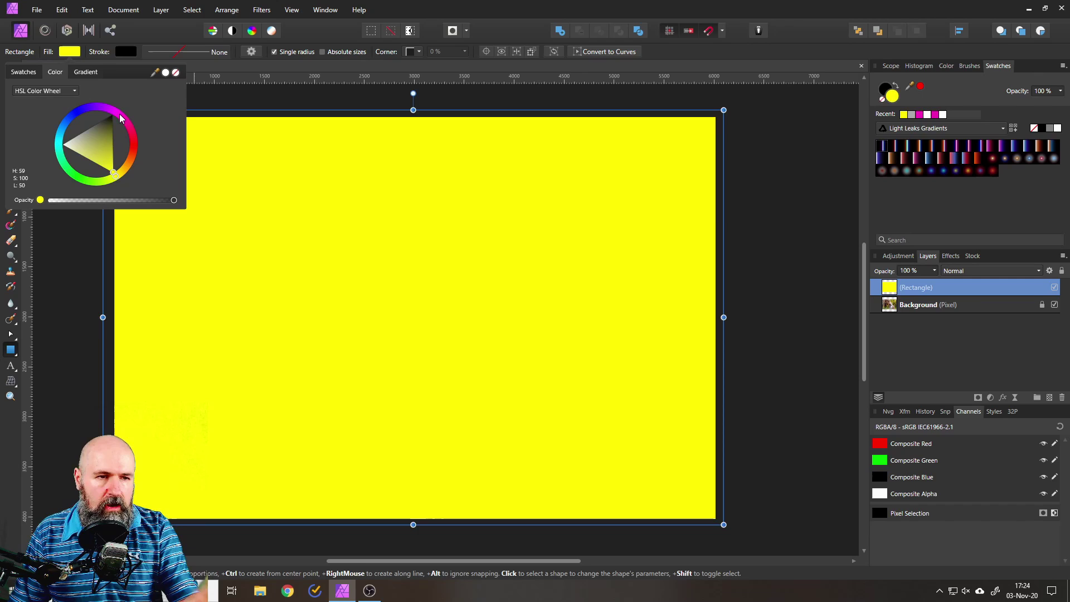
click(118, 116)
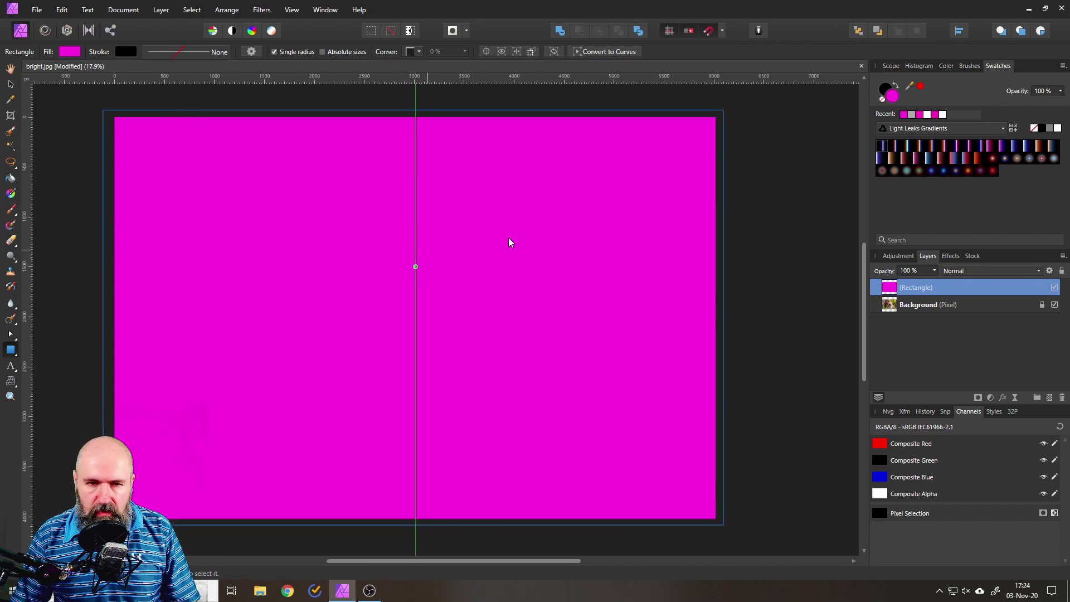
- Group the magenta Rectangle layer with Ctrl+G and reselect the Group
scroll(448, 228, up, 5)
drag(440, 229, 562, 321)
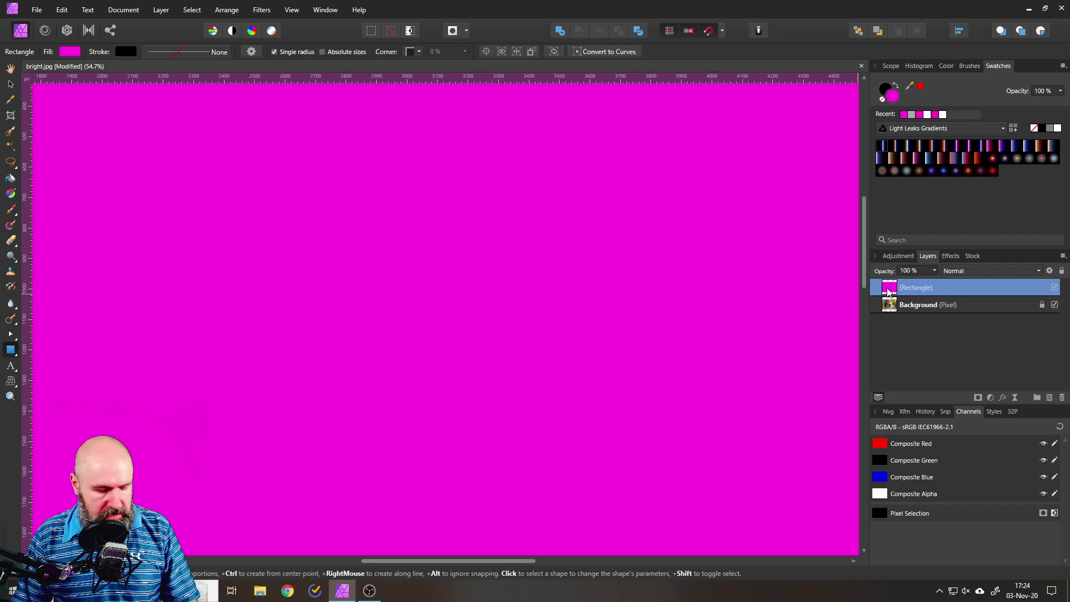
key(ctrl+g)
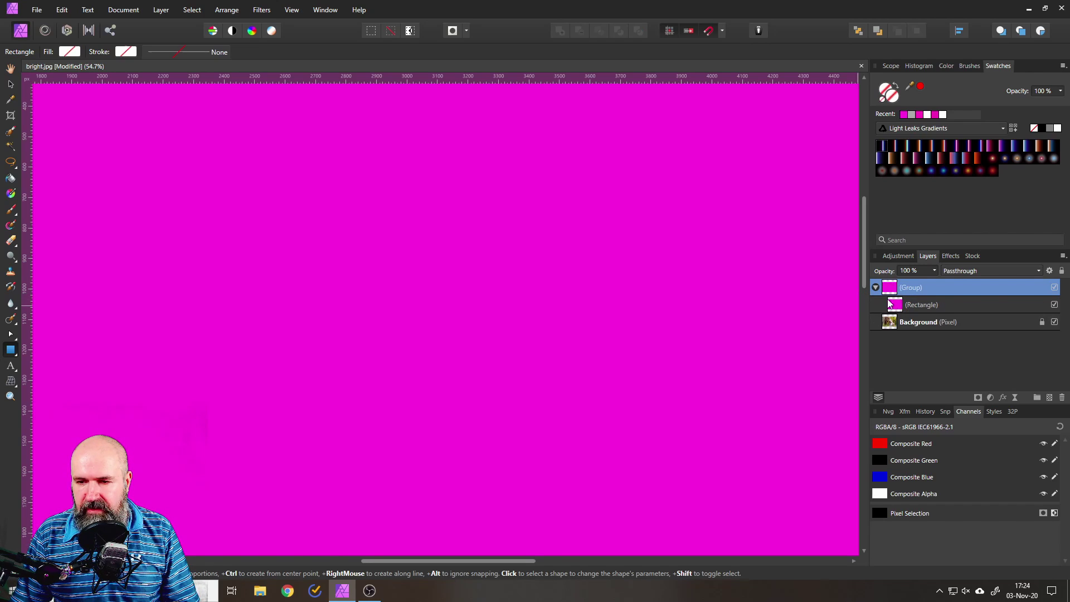
click(894, 306)
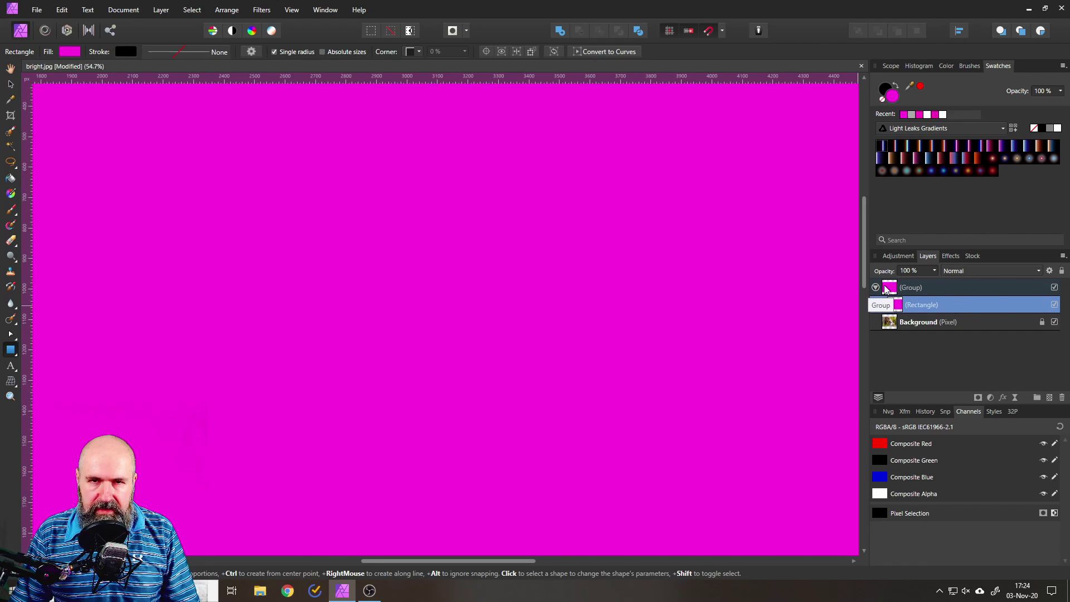
click(890, 289)
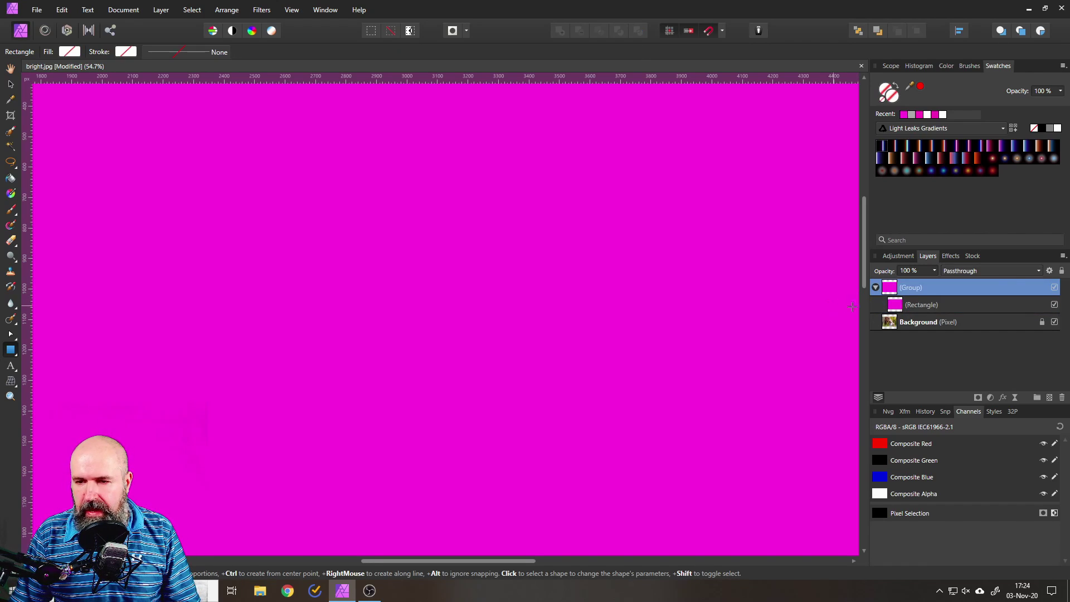
- In the group's blend ranges, pull the Underlying Composition curve down to hide magenta over highlights
click(1050, 272)
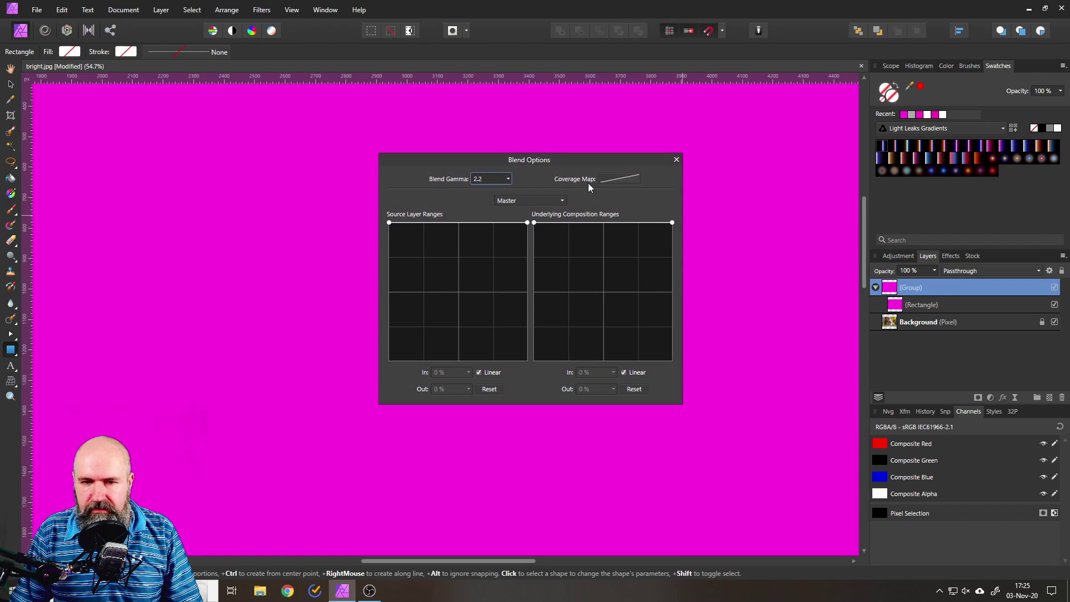
drag(542, 162, 547, 141)
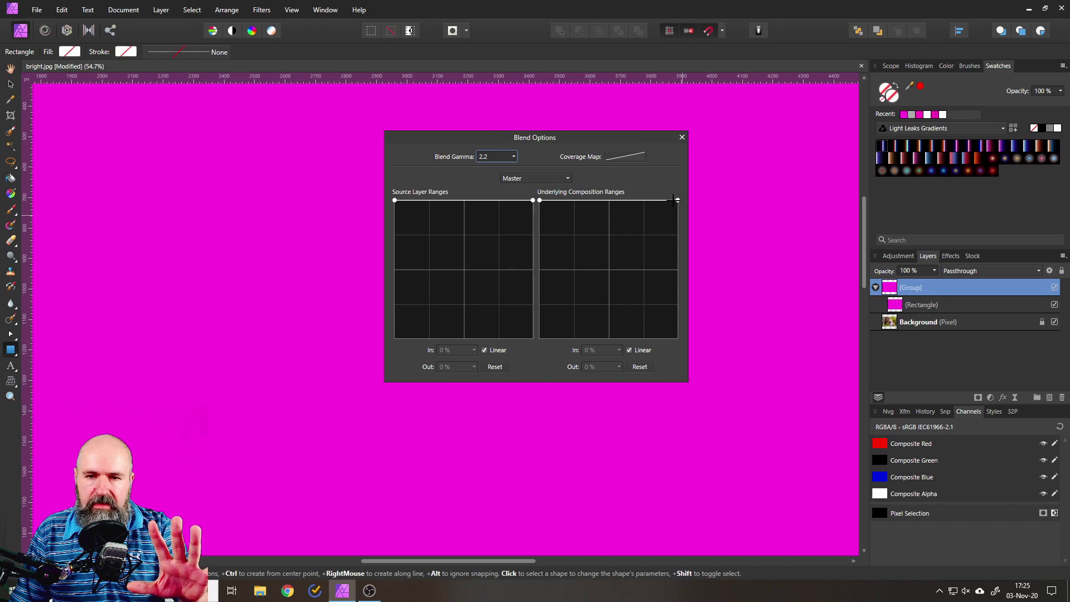
drag(678, 199, 615, 344)
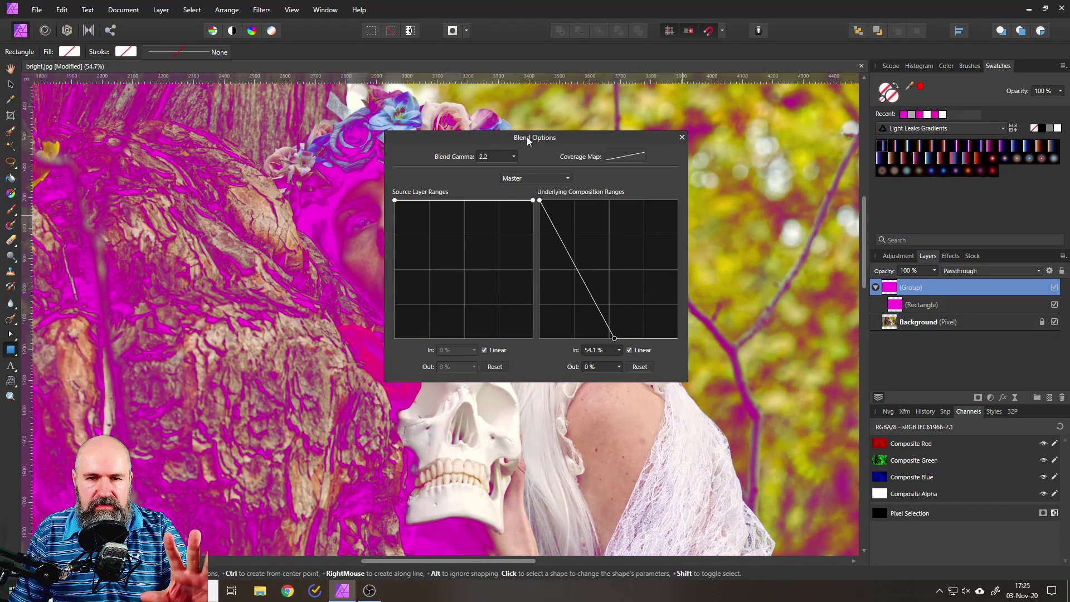
drag(527, 136, 694, 169)
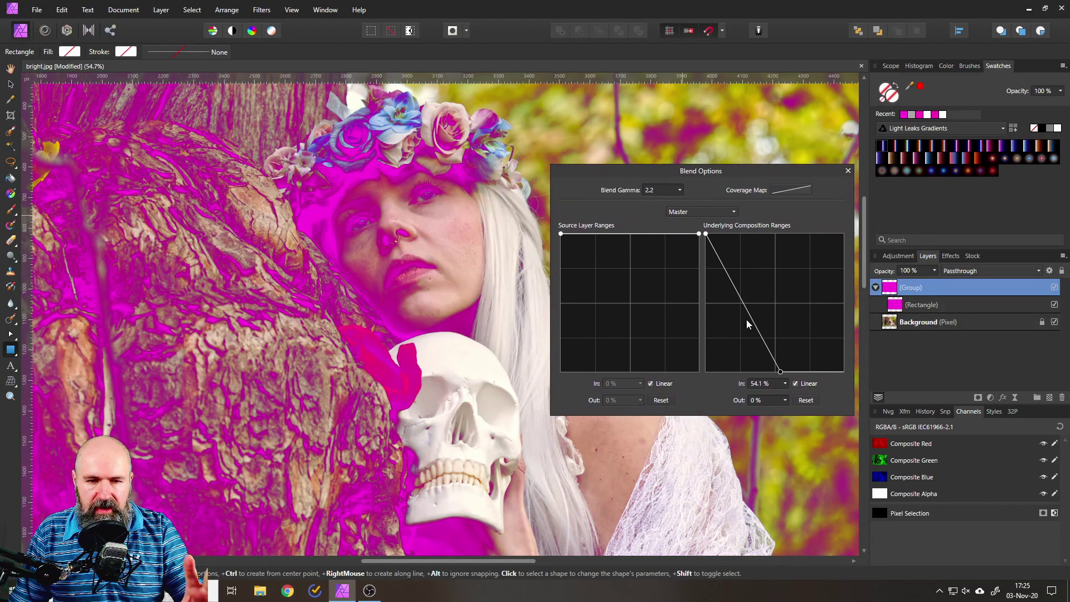
mouse_move(780, 369)
mouse_down()
mouse_move(710, 372)
mouse_move(775, 385)
mouse_up()
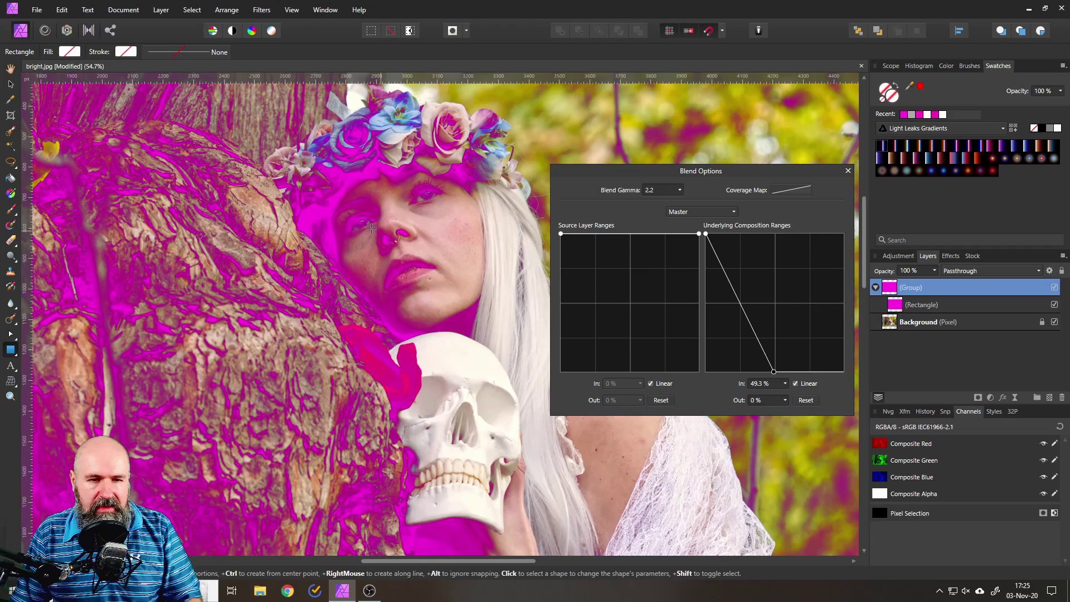
scroll(372, 231, up, 5)
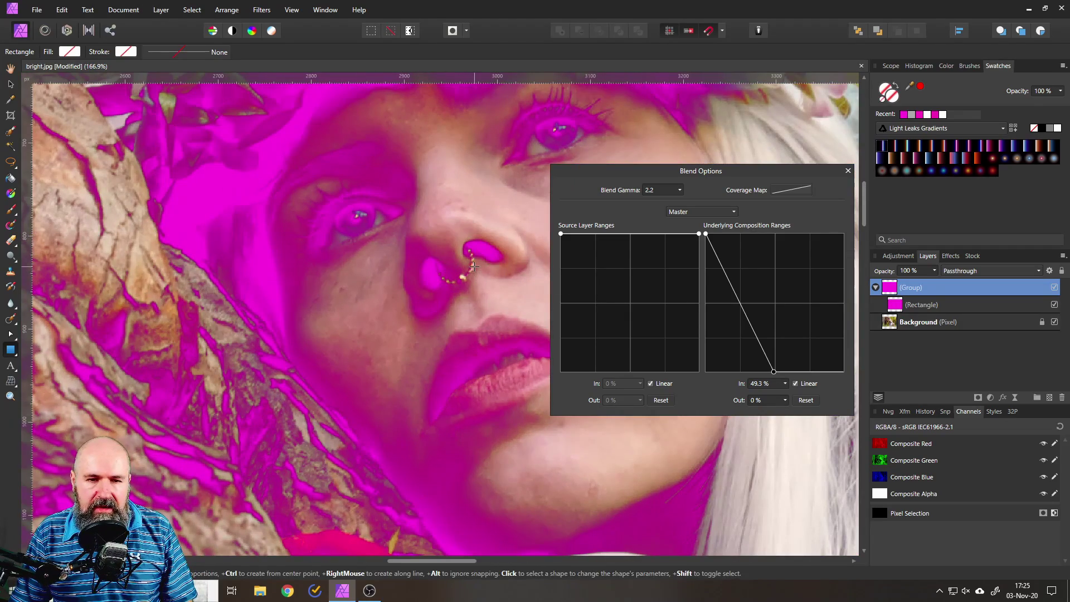
drag(636, 180, 697, 169)
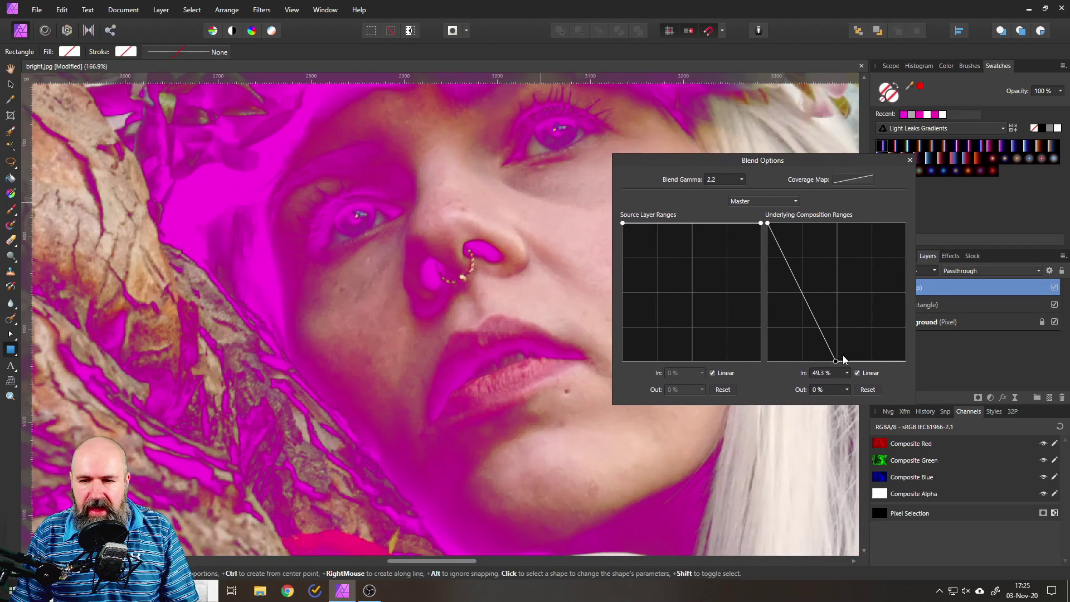
mouse_move(835, 362)
mouse_down()
mouse_move(788, 362)
mouse_move(835, 361)
mouse_up()
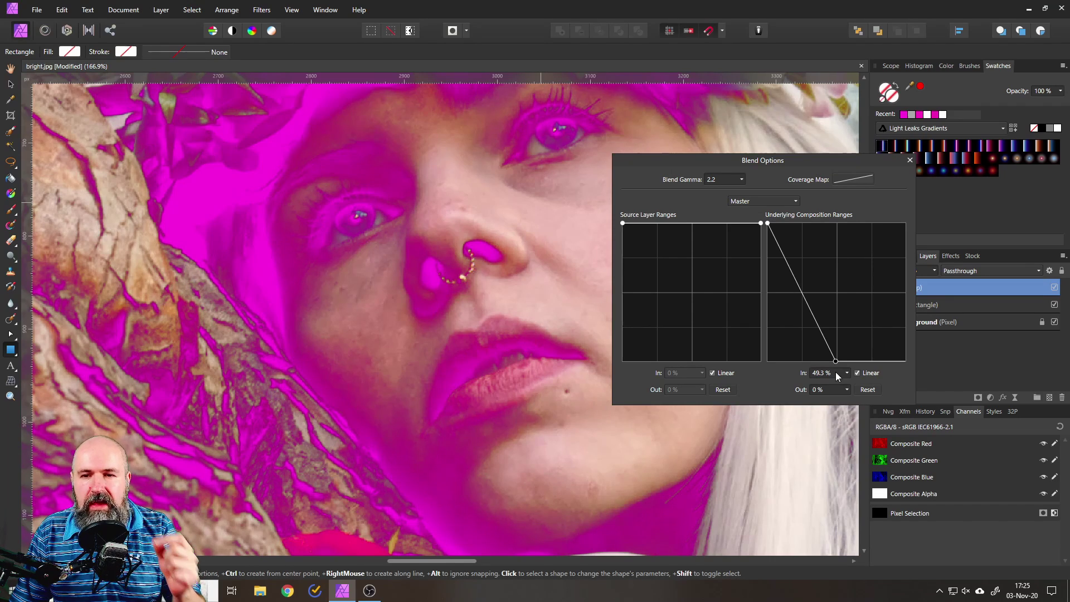
scroll(836, 376, up, 4)
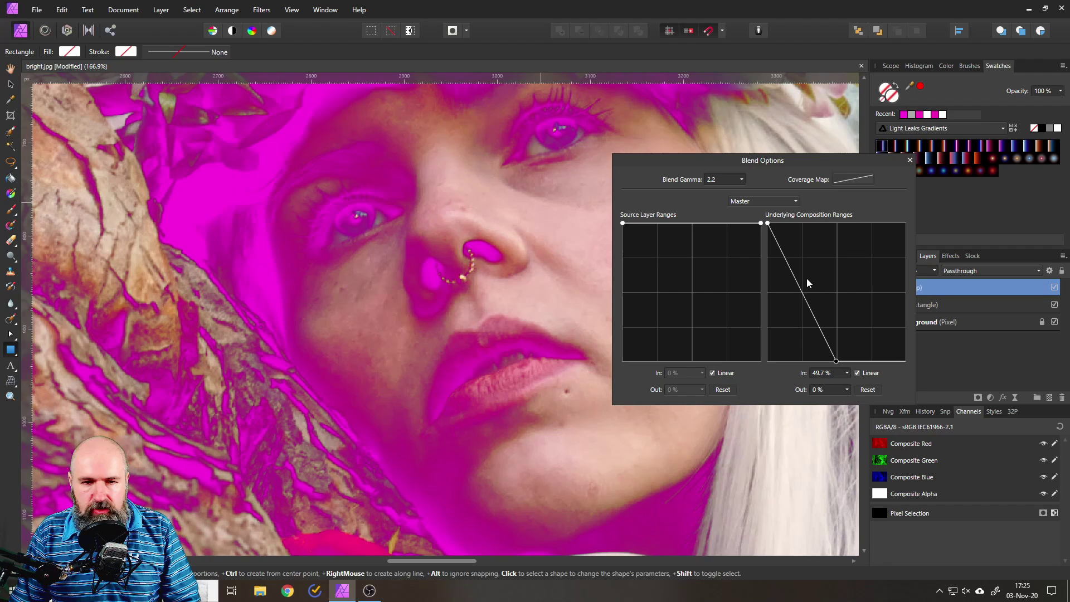
- Untick Linear, add and shape a midpoint, set the bright cutoff near 77.2%, and close
click(857, 373)
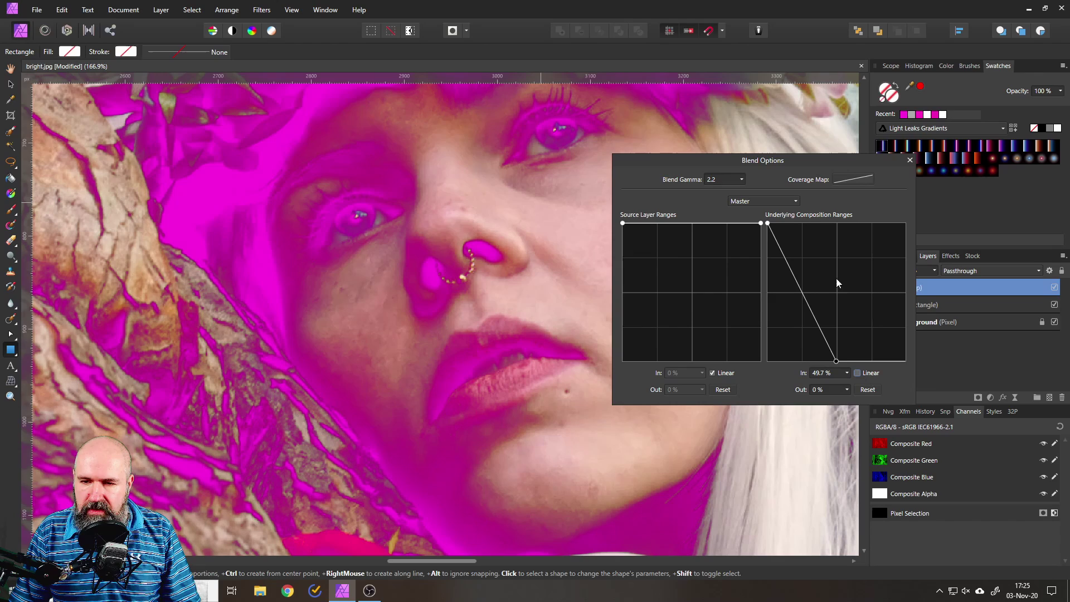
click(799, 286)
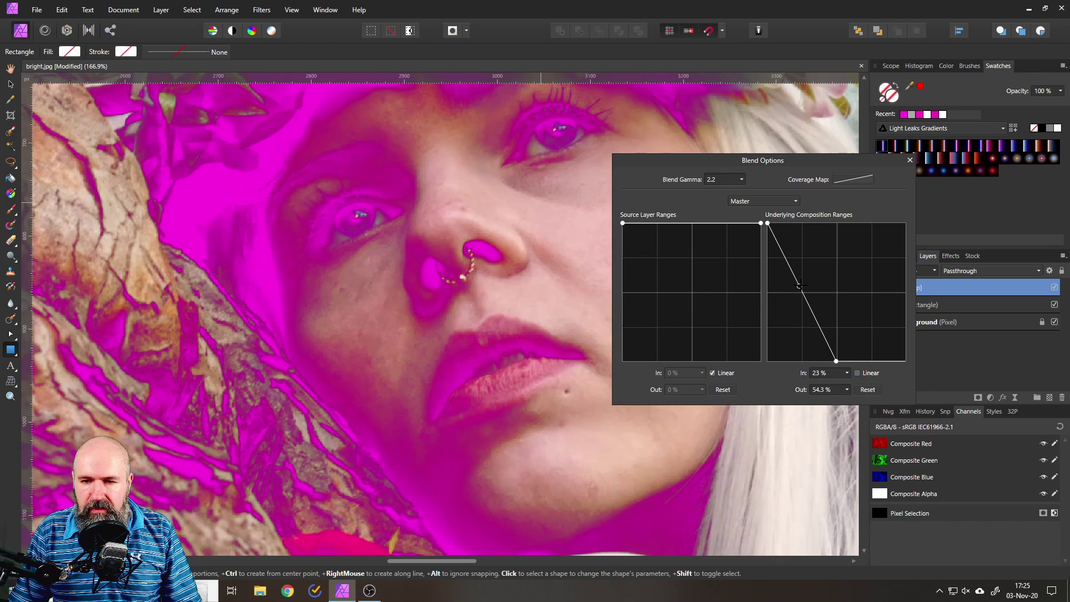
mouse_move(799, 286)
mouse_down()
mouse_move(815, 267)
mouse_move(796, 298)
mouse_move(822, 269)
mouse_move(809, 293)
mouse_move(793, 293)
mouse_up()
drag(836, 362, 887, 363)
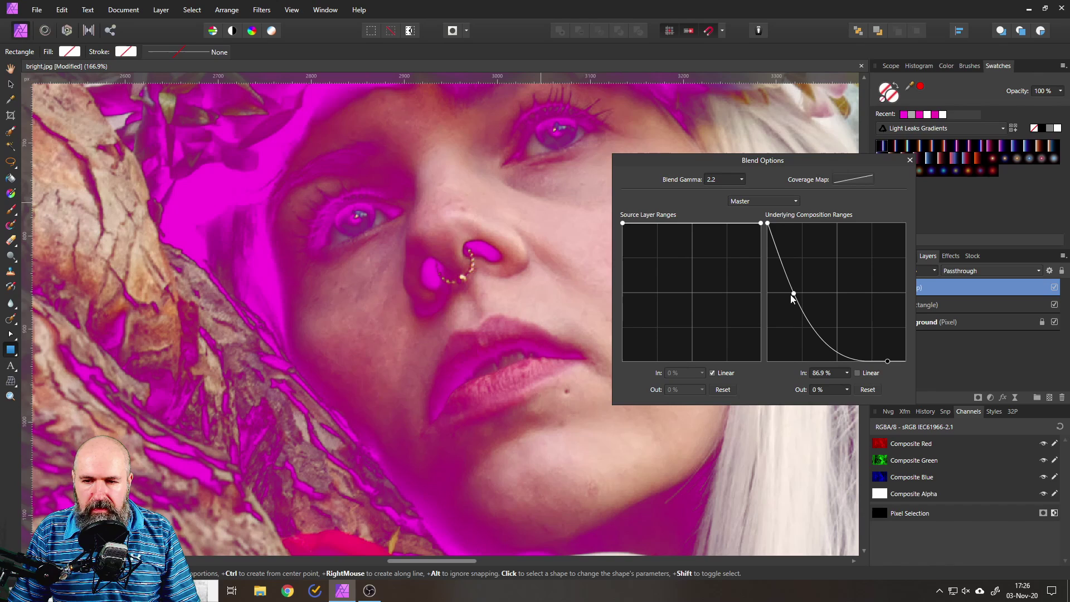
drag(793, 294, 800, 290)
drag(887, 362, 875, 361)
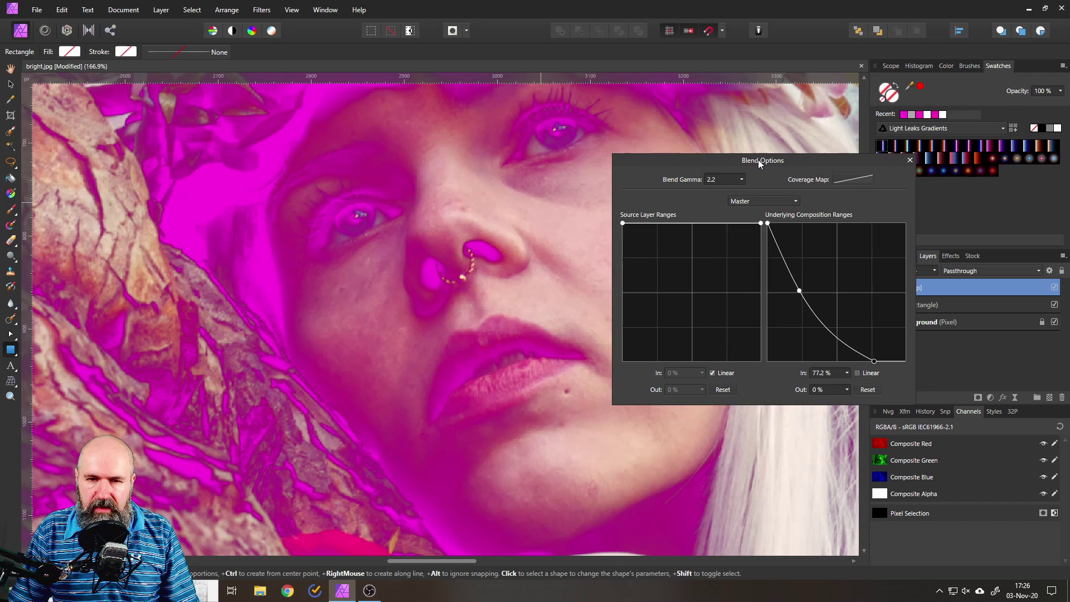
drag(758, 160, 739, 192)
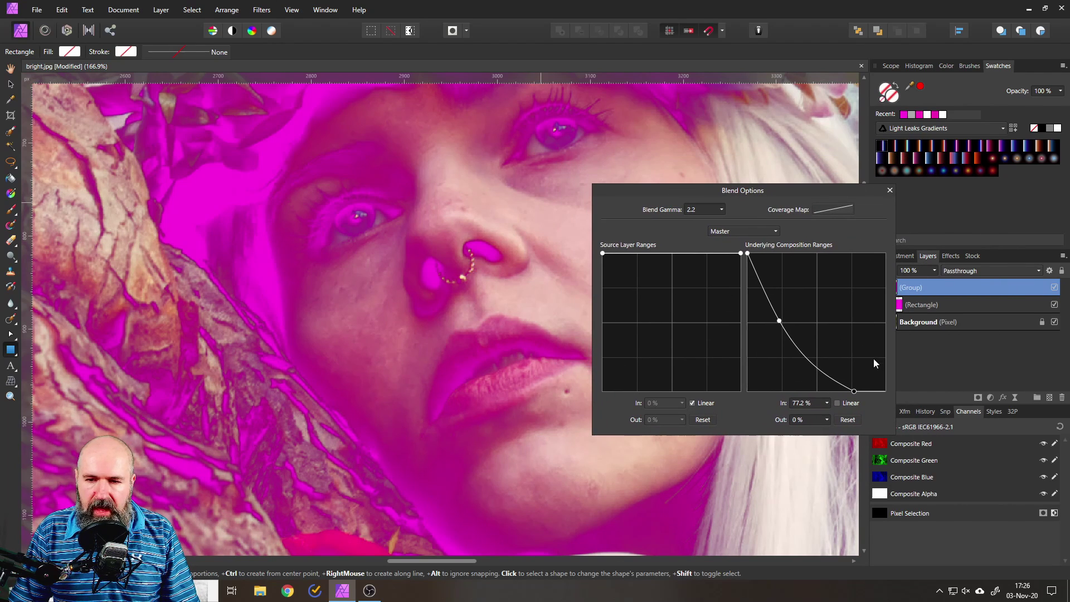
drag(852, 392, 817, 391)
click(779, 322)
drag(780, 322, 778, 329)
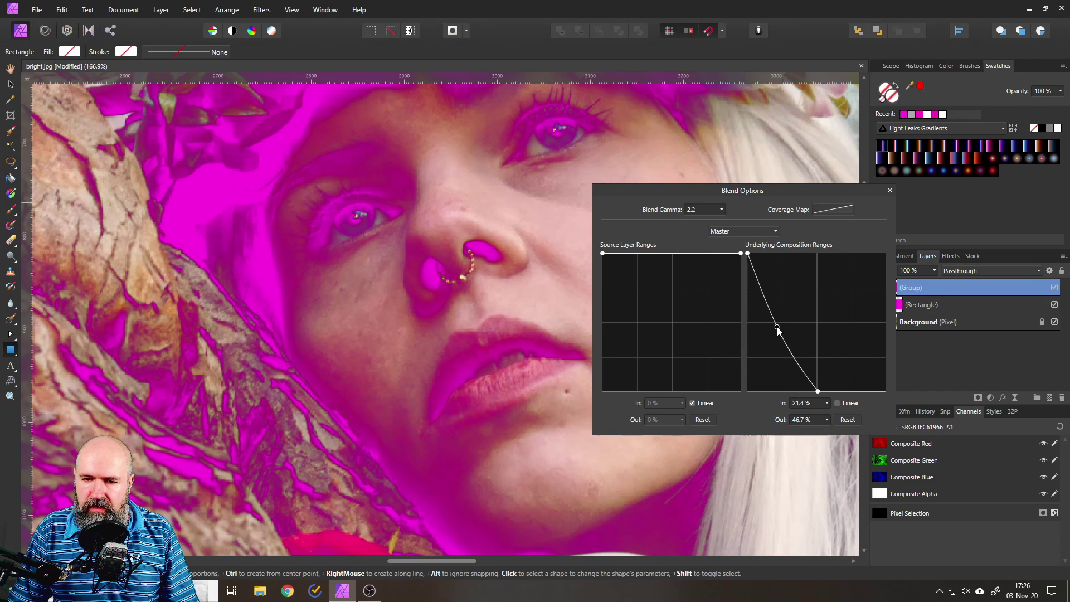
click(890, 192)
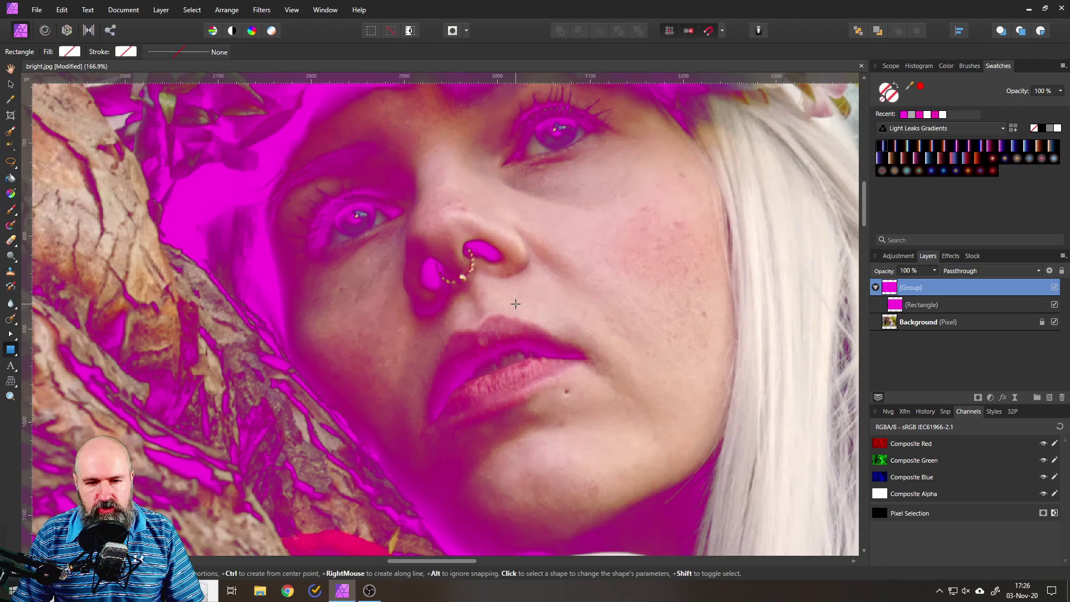
- Add a Curves adjustment inside the group above the magenta rectangle
scroll(515, 303, down, 5)
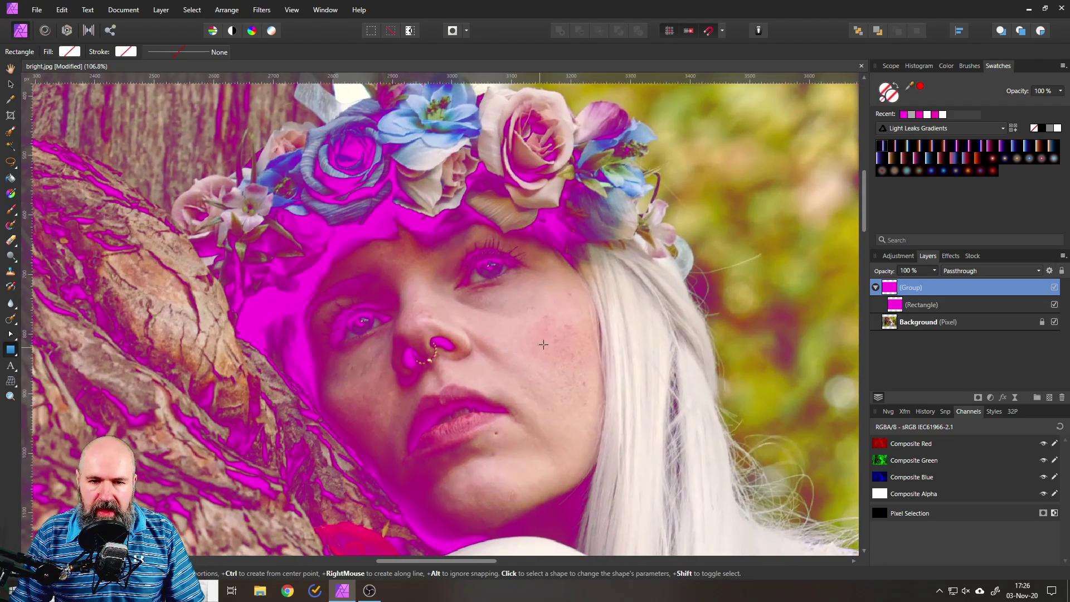
scroll(557, 323, down, 1)
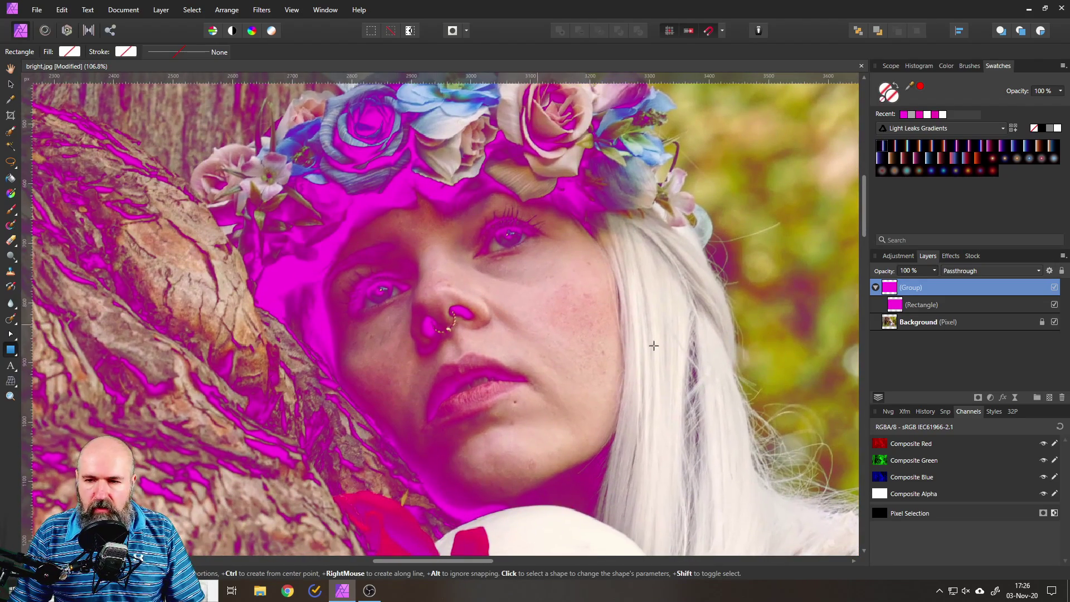
click(895, 308)
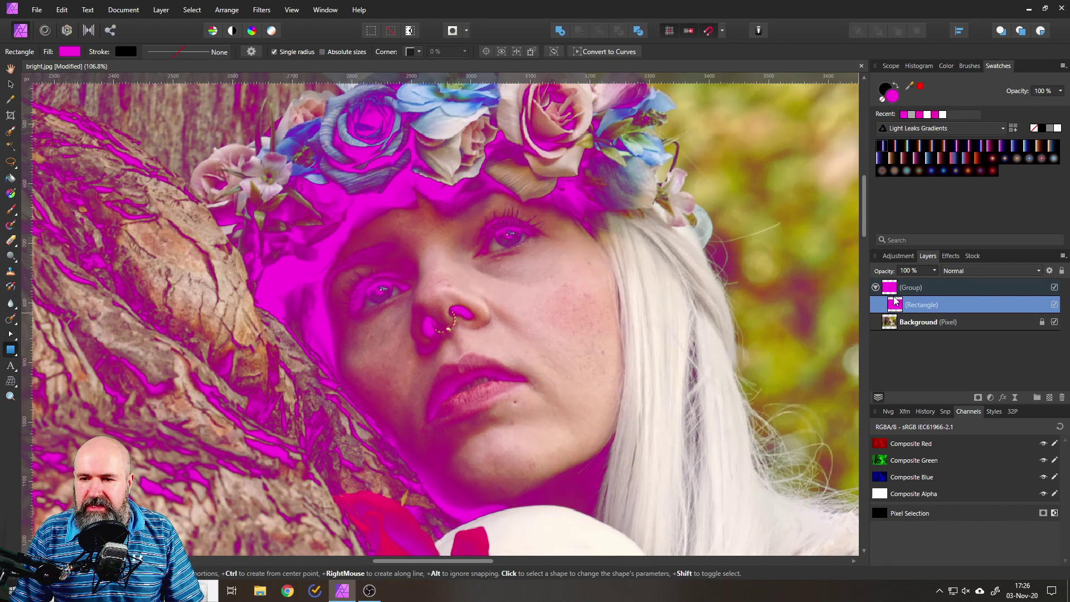
click(990, 397)
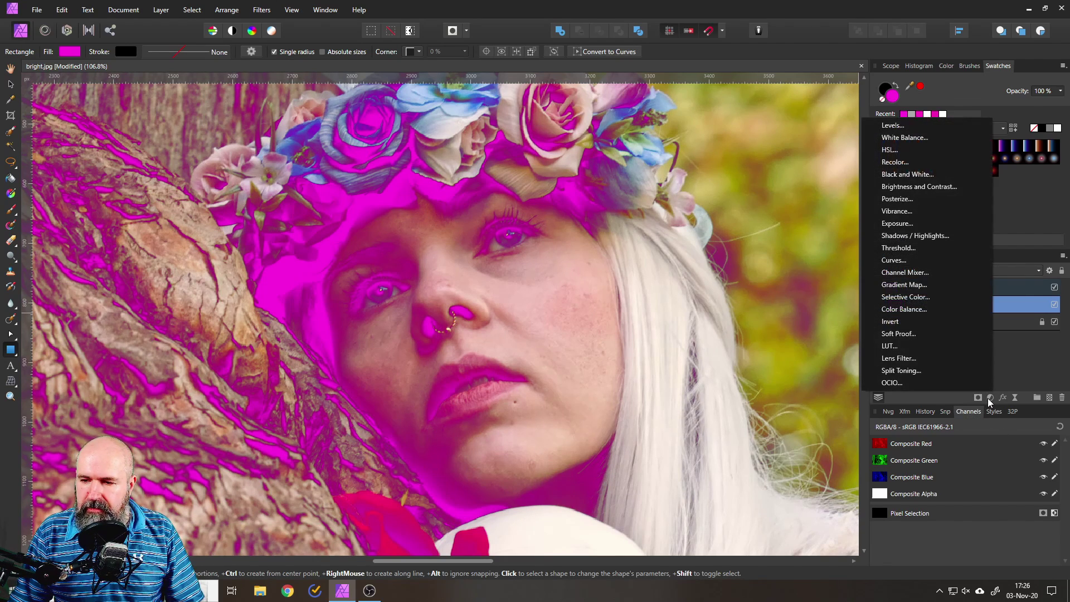
click(892, 261)
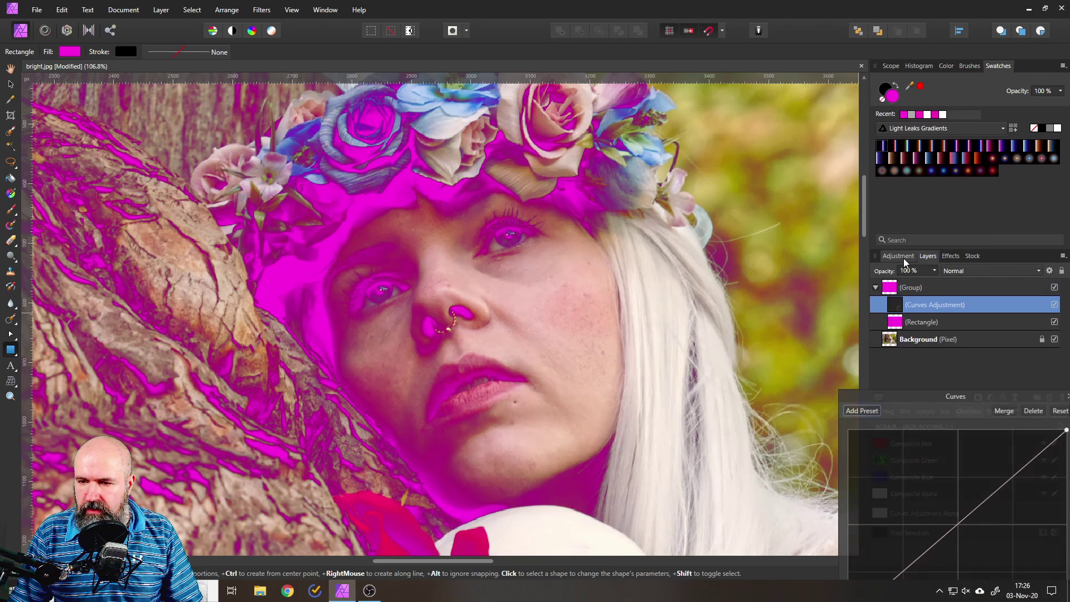
drag(902, 398, 646, 267)
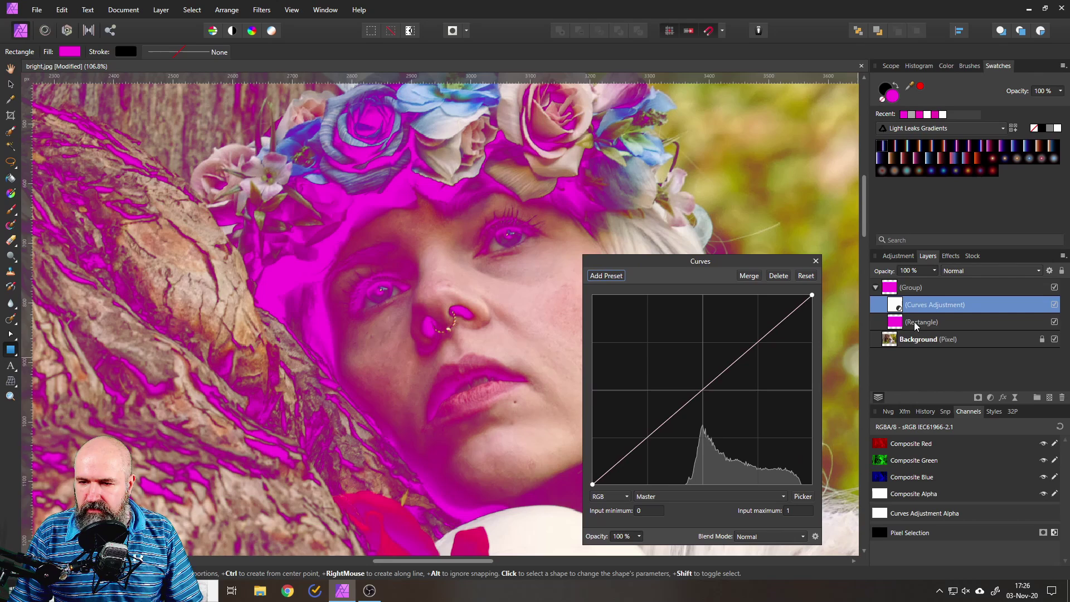
- Hide the magenta rectangle and raise the curve to brighten the shadows
click(1054, 322)
drag(703, 389, 729, 398)
mouse_move(659, 370)
mouse_down()
mouse_move(755, 433)
mouse_move(683, 381)
mouse_move(666, 352)
mouse_up()
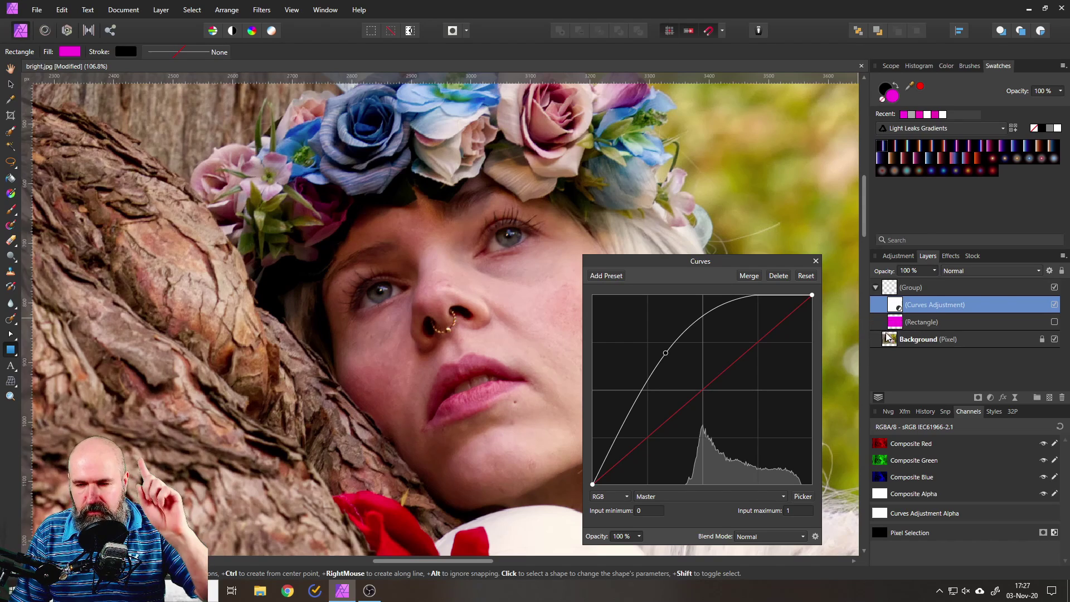
- Delete the Rectangle layer and lower the Curves point to a gentler lift
click(894, 324)
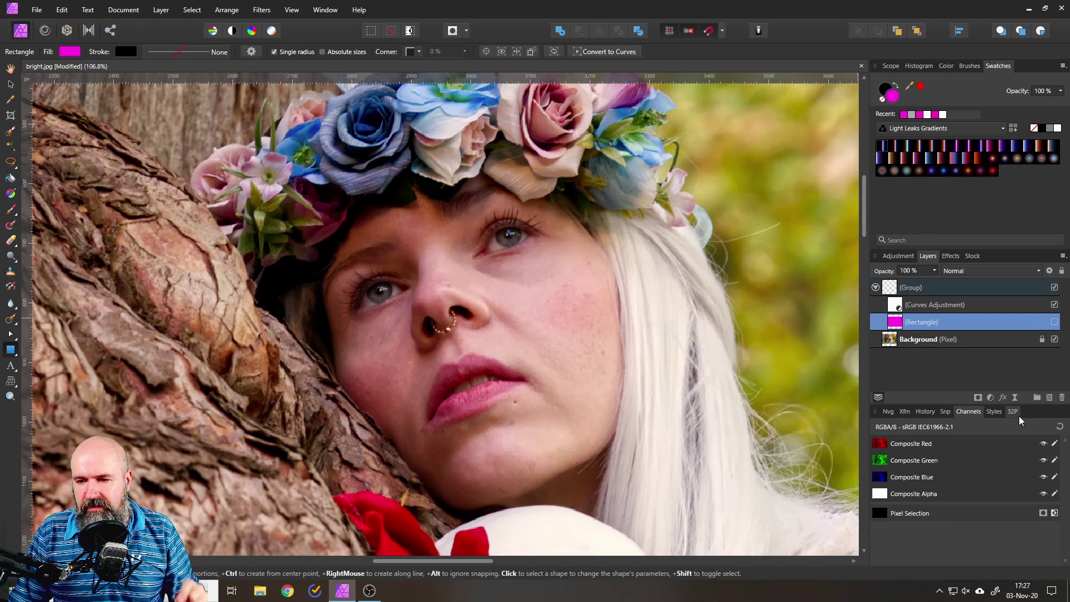
click(1062, 399)
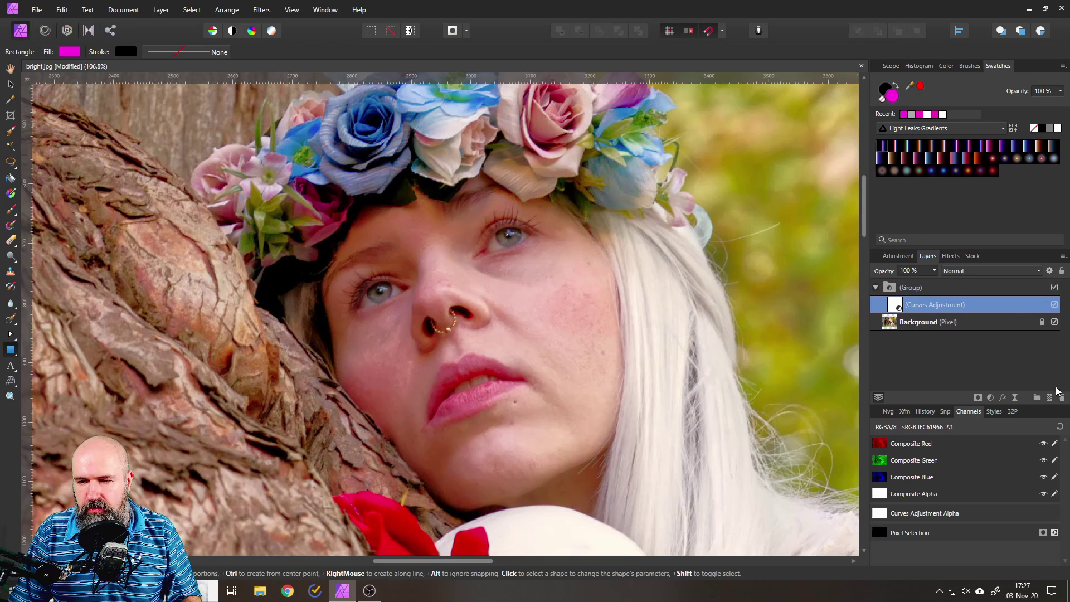
double_click(894, 306)
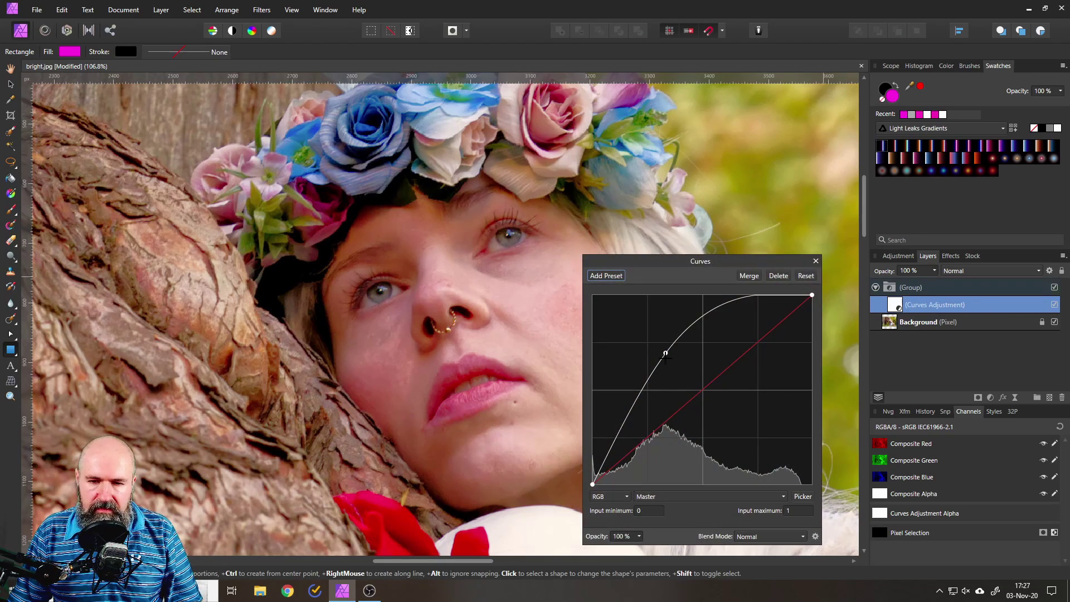
drag(665, 356, 684, 381)
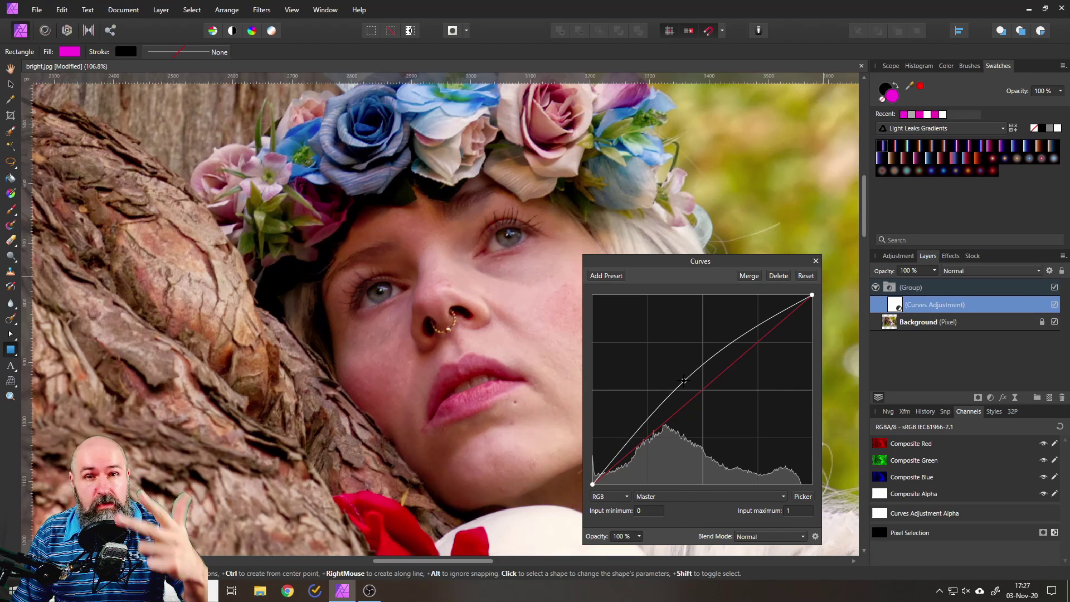
click(816, 261)
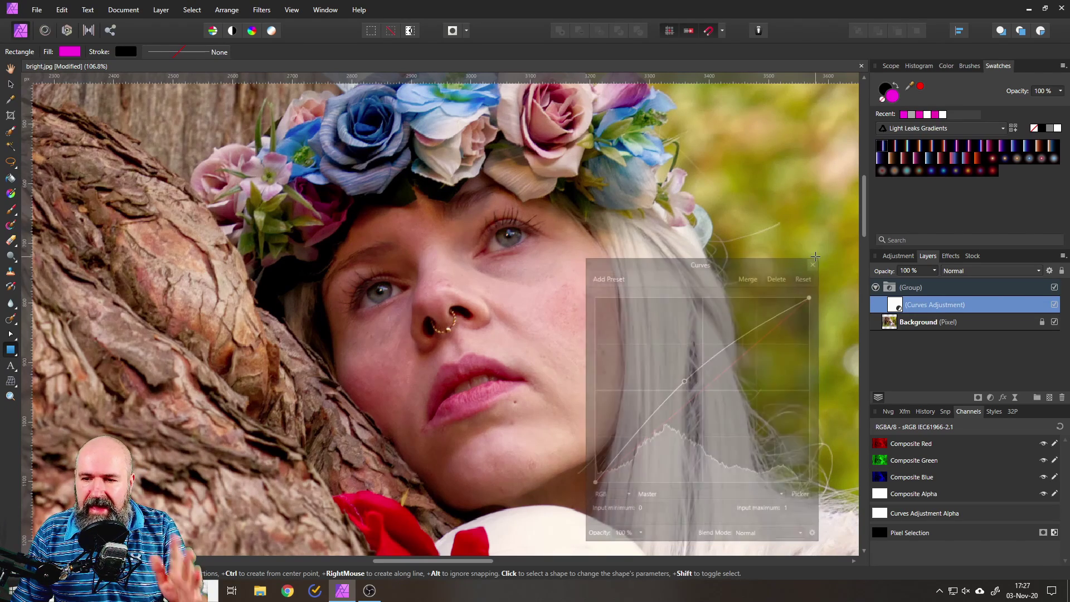
- Reshape the group's Underlying Composition curve so the brightening tapers gradually into brighter midtones
click(1012, 287)
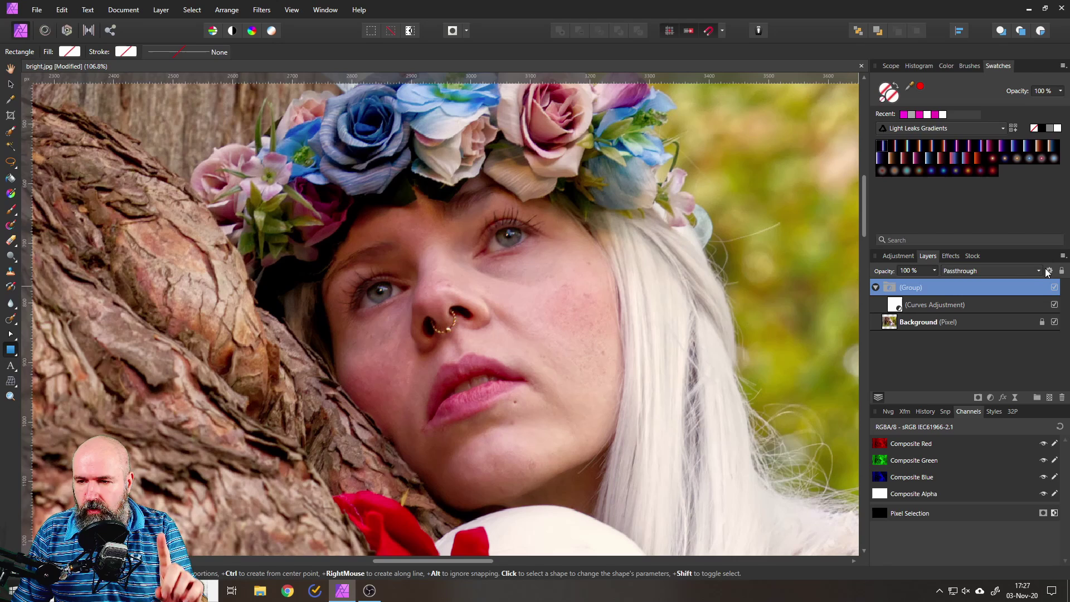
click(1048, 271)
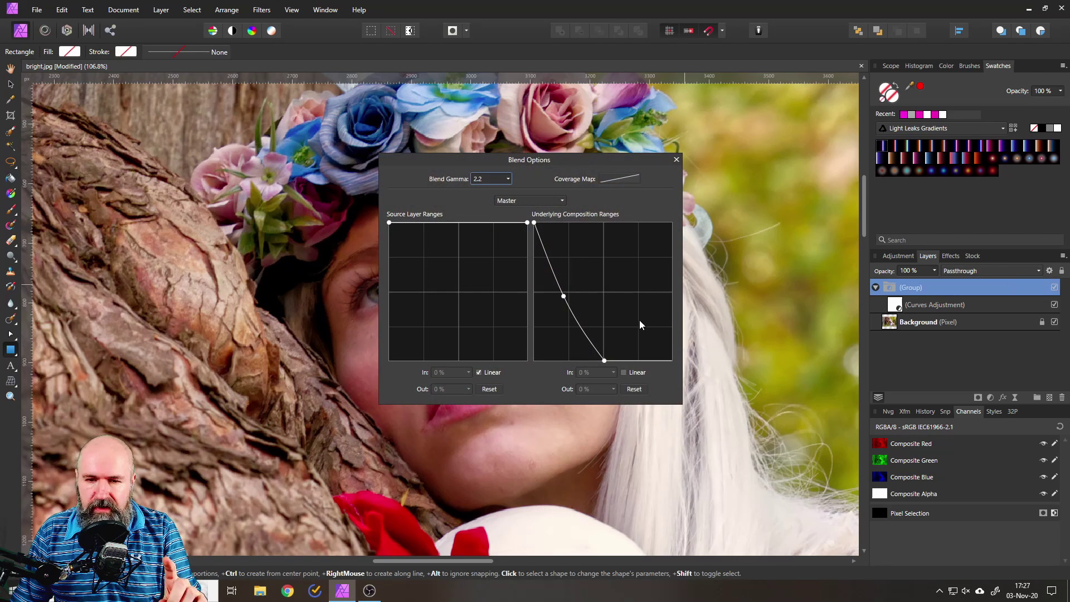
drag(569, 312, 577, 228)
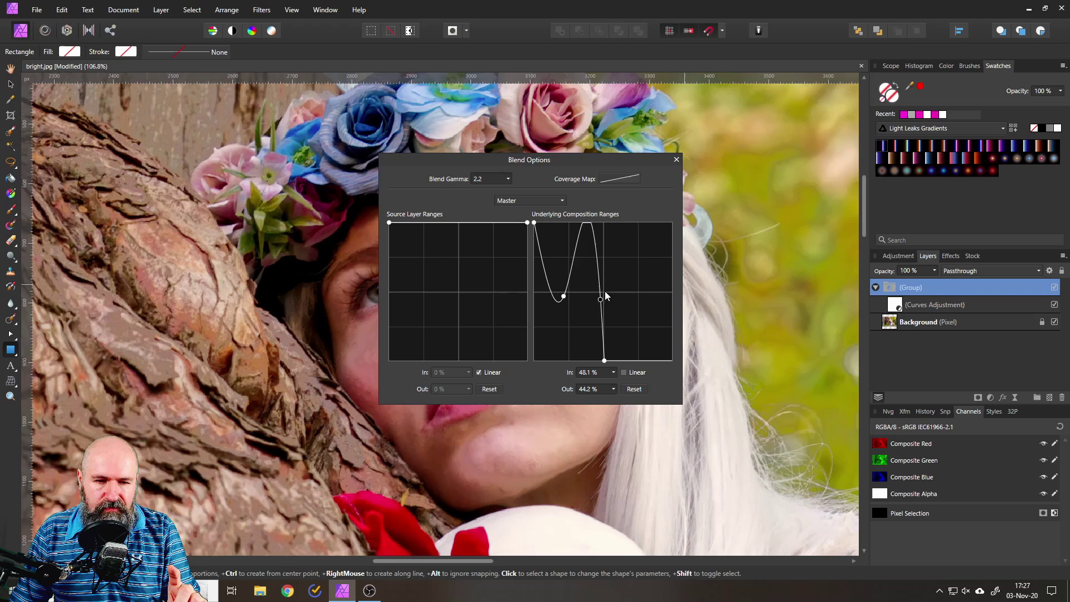
key(ctrl+z)
key(ctrl+z)
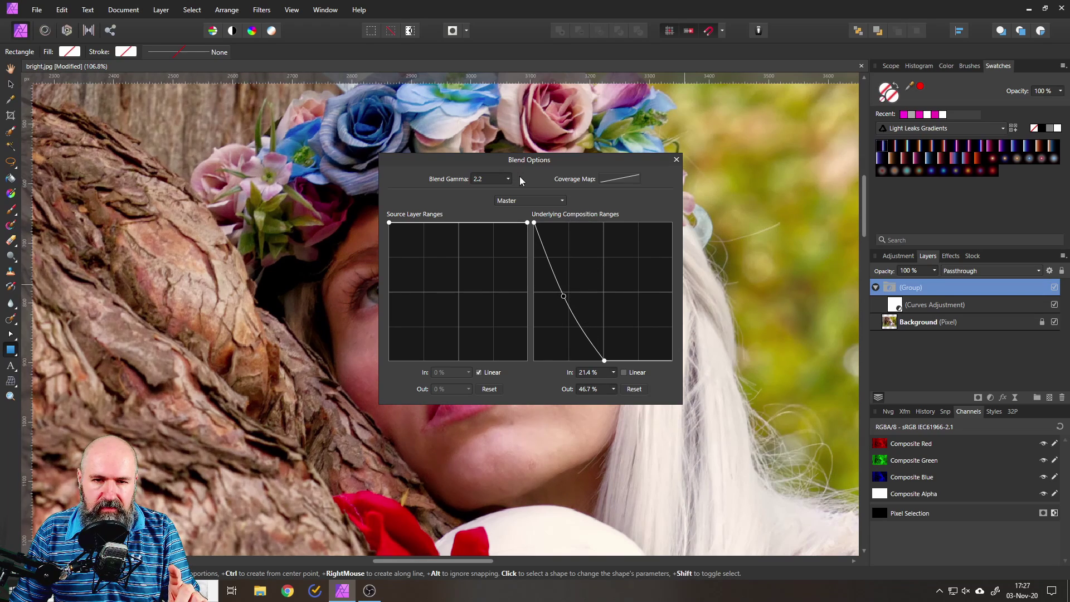
drag(512, 165, 667, 185)
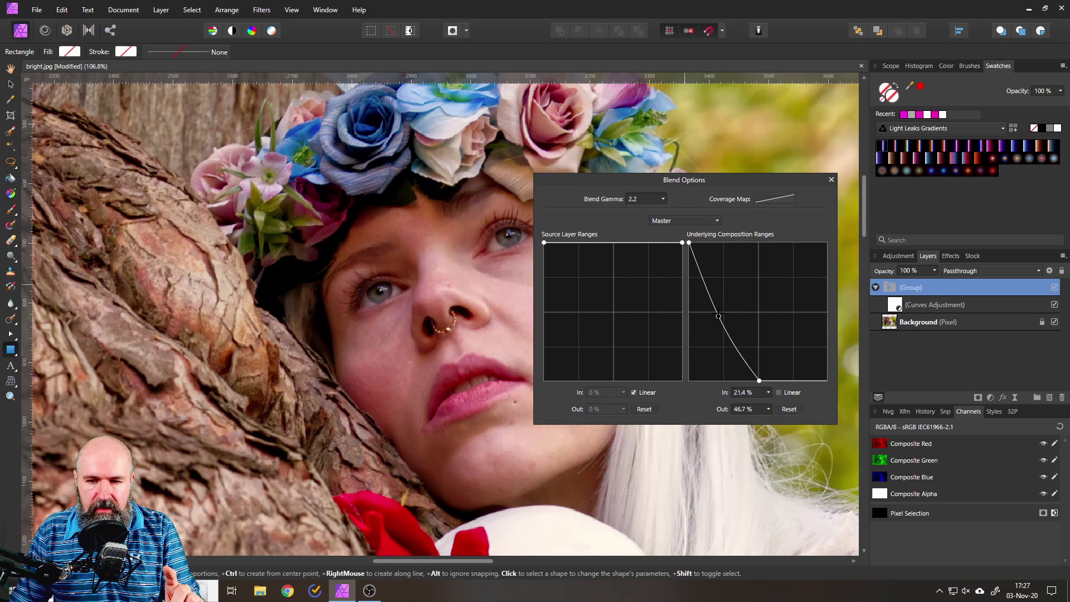
mouse_move(718, 316)
mouse_down()
mouse_move(747, 289)
mouse_move(700, 330)
mouse_move(715, 318)
mouse_up()
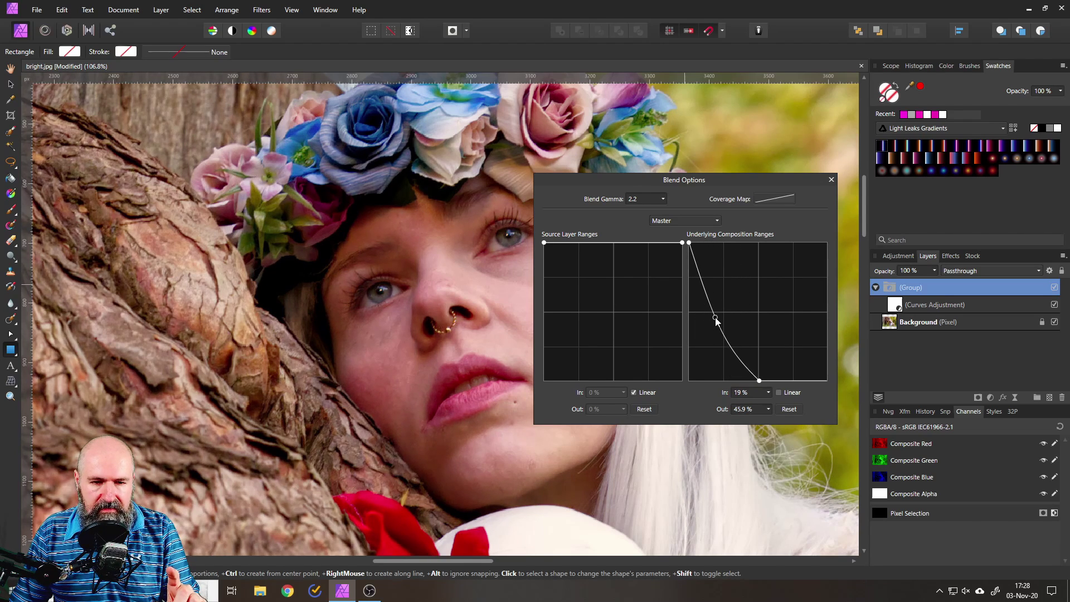
click(769, 381)
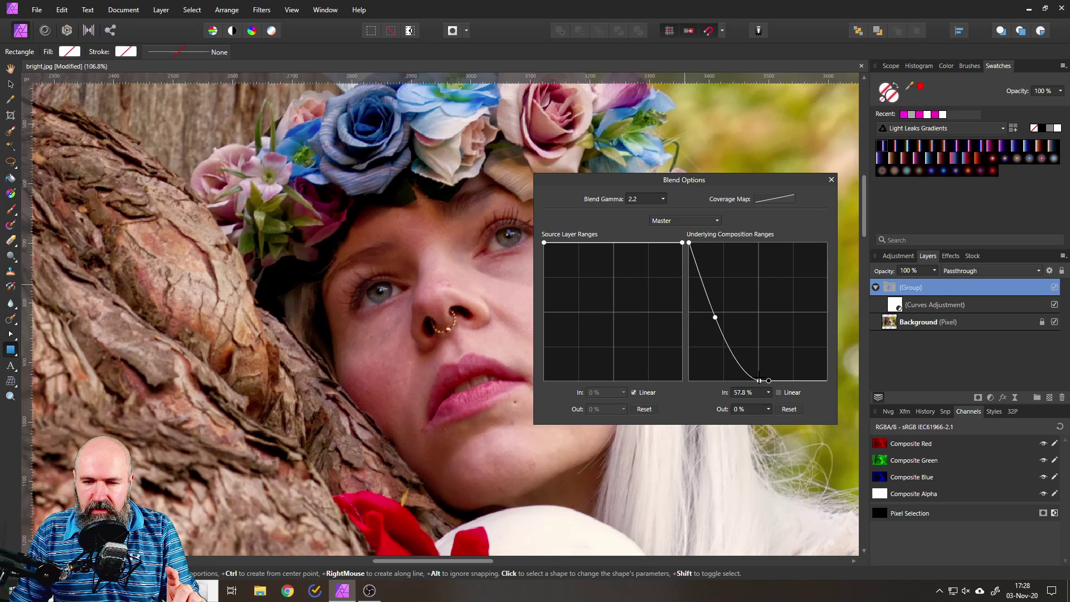
drag(765, 384, 790, 381)
mouse_move(715, 318)
mouse_down()
mouse_move(726, 310)
mouse_move(712, 301)
mouse_move(717, 318)
mouse_move(724, 306)
mouse_move(717, 315)
mouse_up()
click(830, 180)
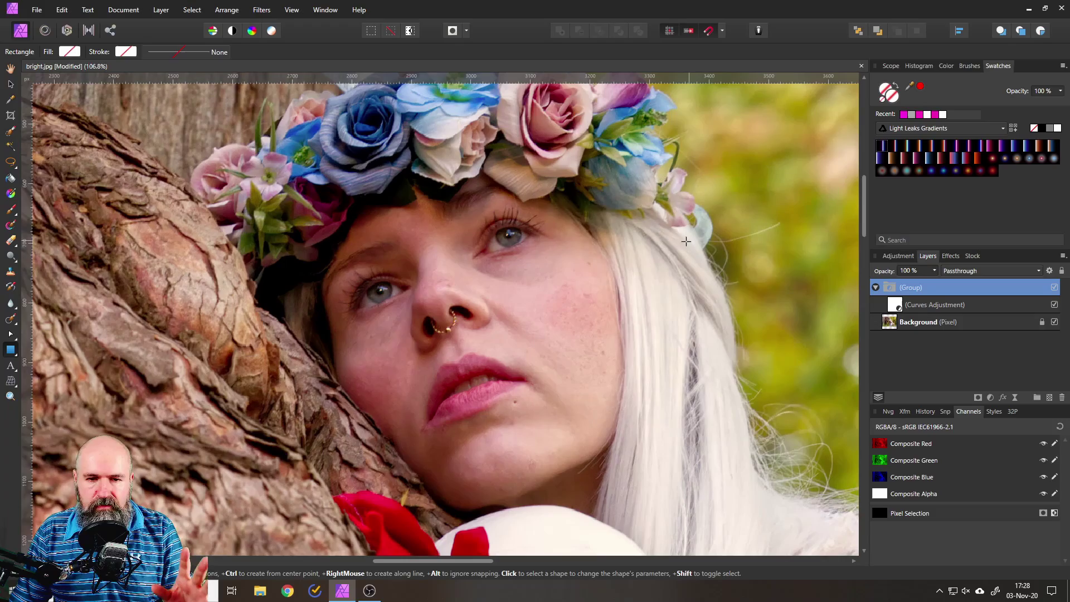
scroll(473, 351, down, 5)
scroll(522, 475, up, 2)
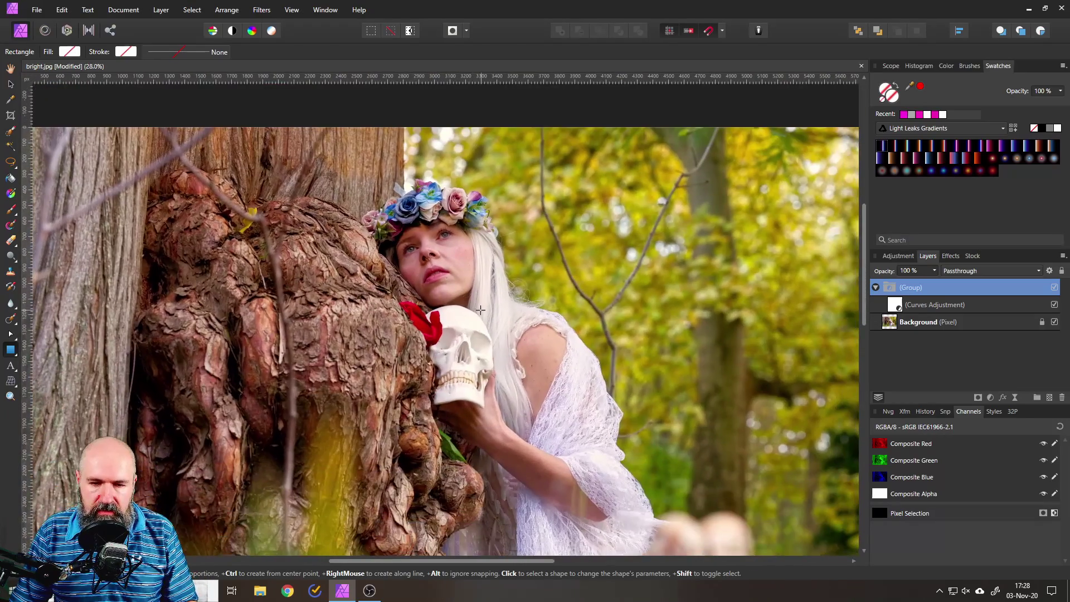
scroll(522, 474, up, 1)
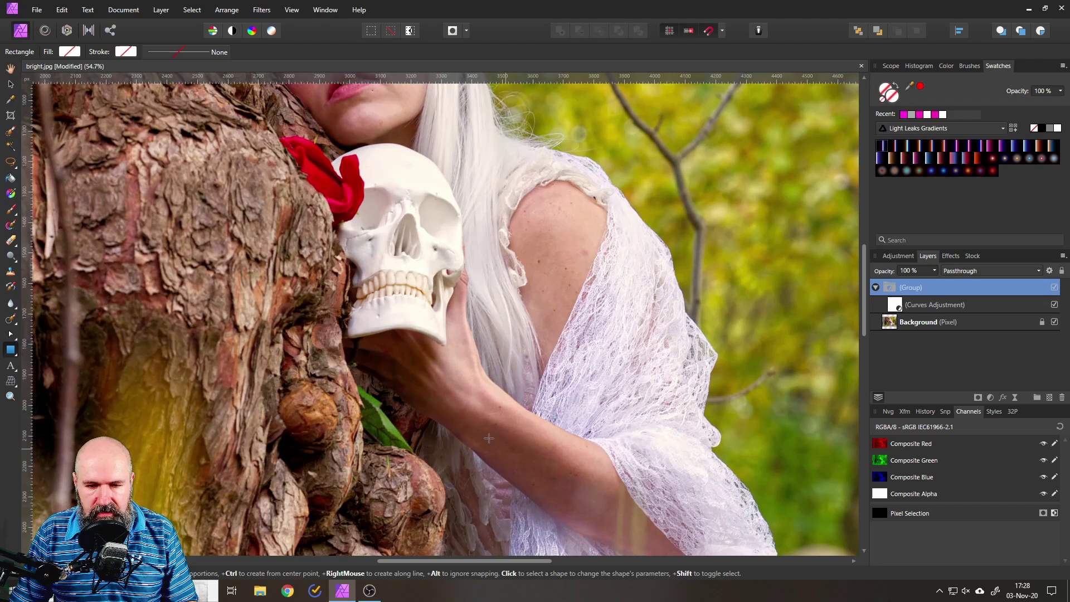
click(1055, 288)
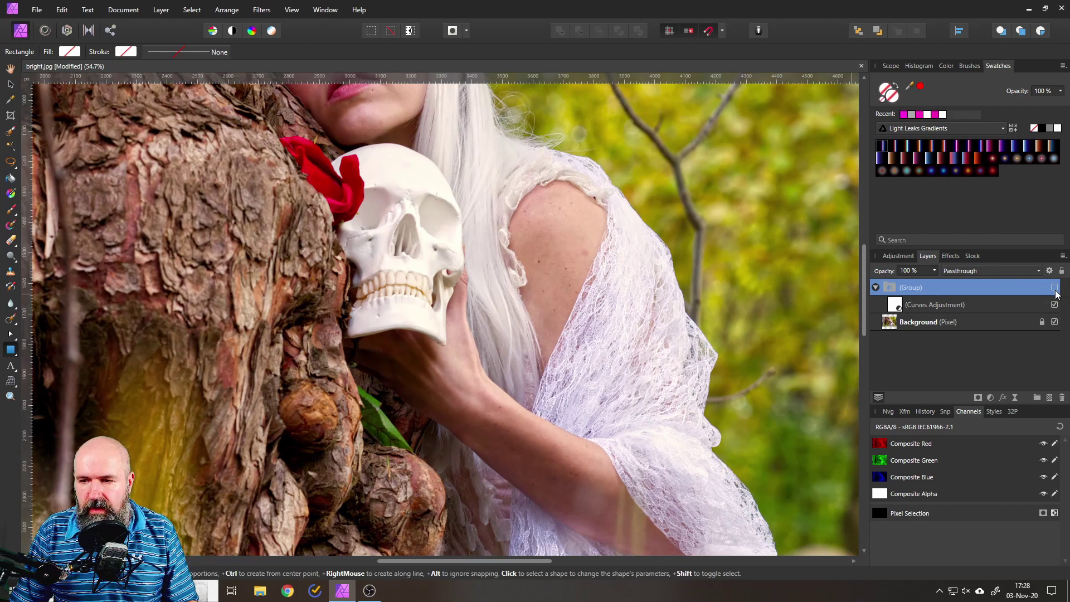
click(1055, 288)
drag(327, 425, 633, 299)
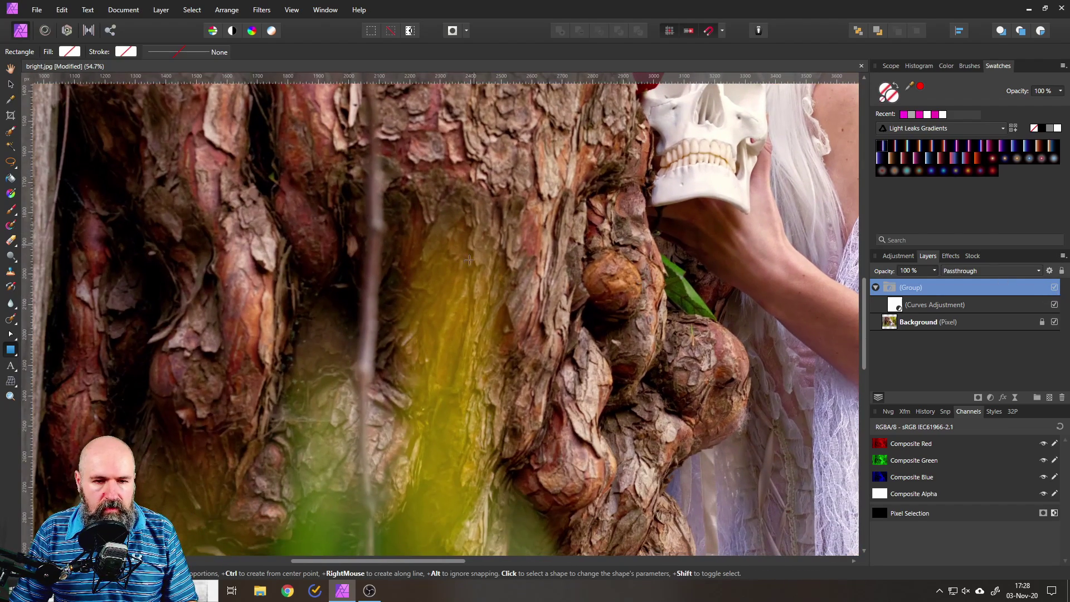
click(1054, 287)
click(1054, 288)
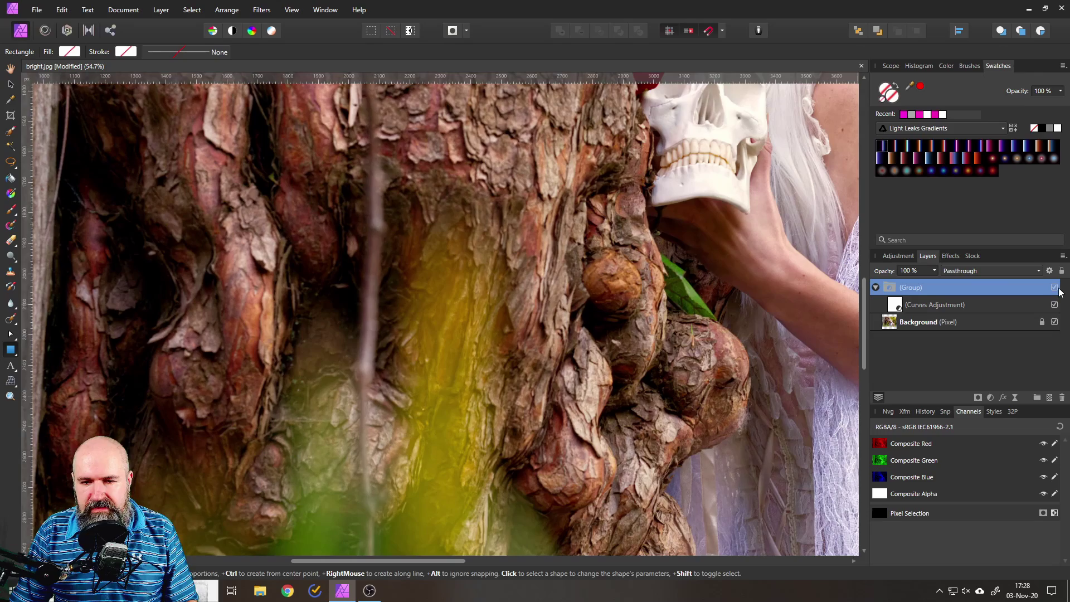
drag(745, 220, 531, 404)
scroll(531, 404, up, 5)
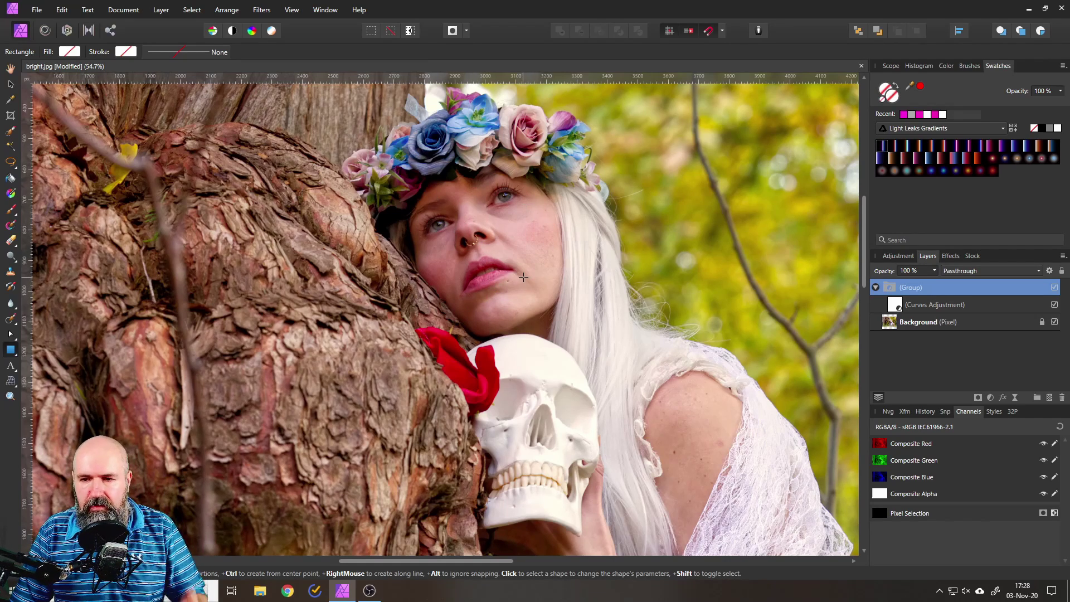
click(893, 307)
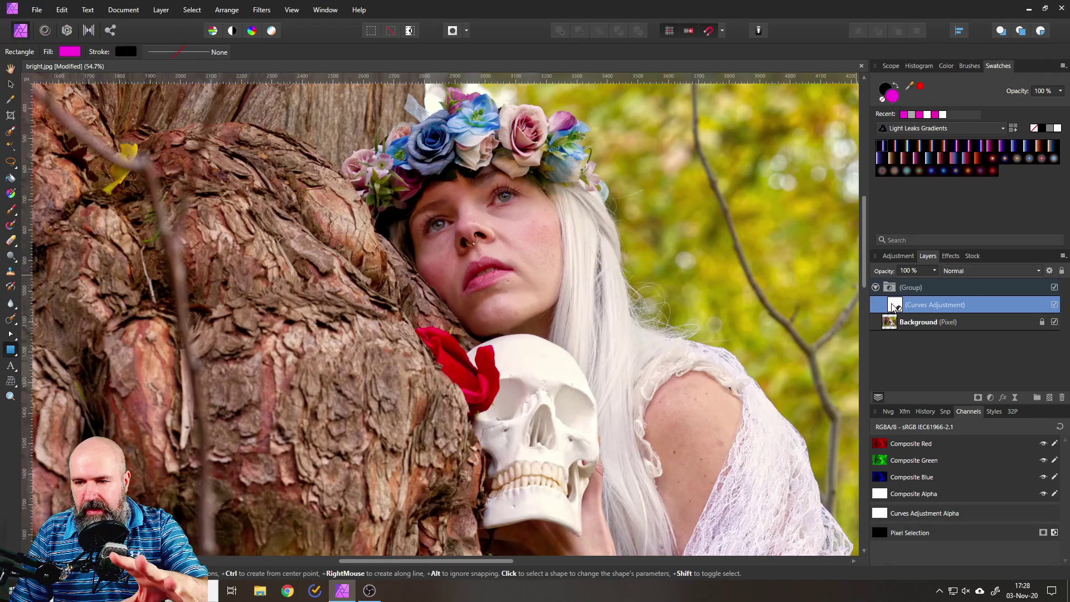
scroll(520, 275, up, 2)
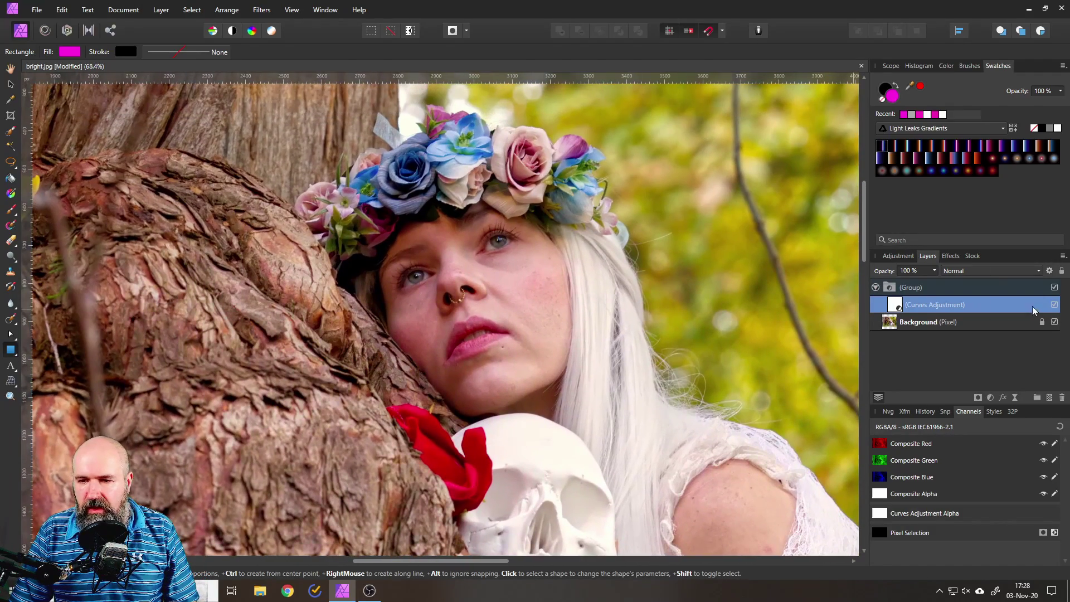
double_click(894, 307)
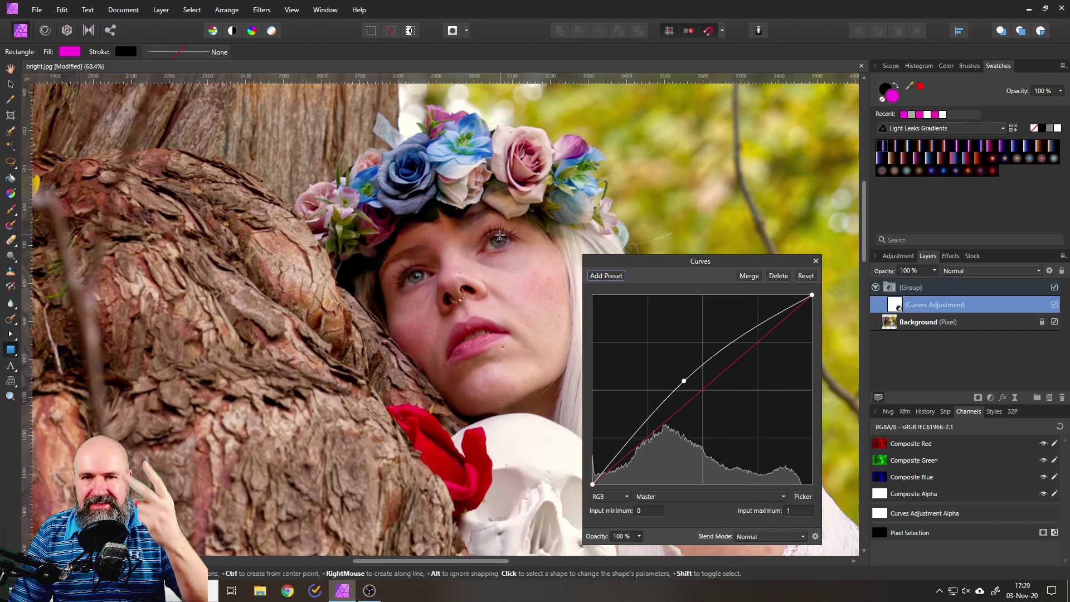
click(815, 261)
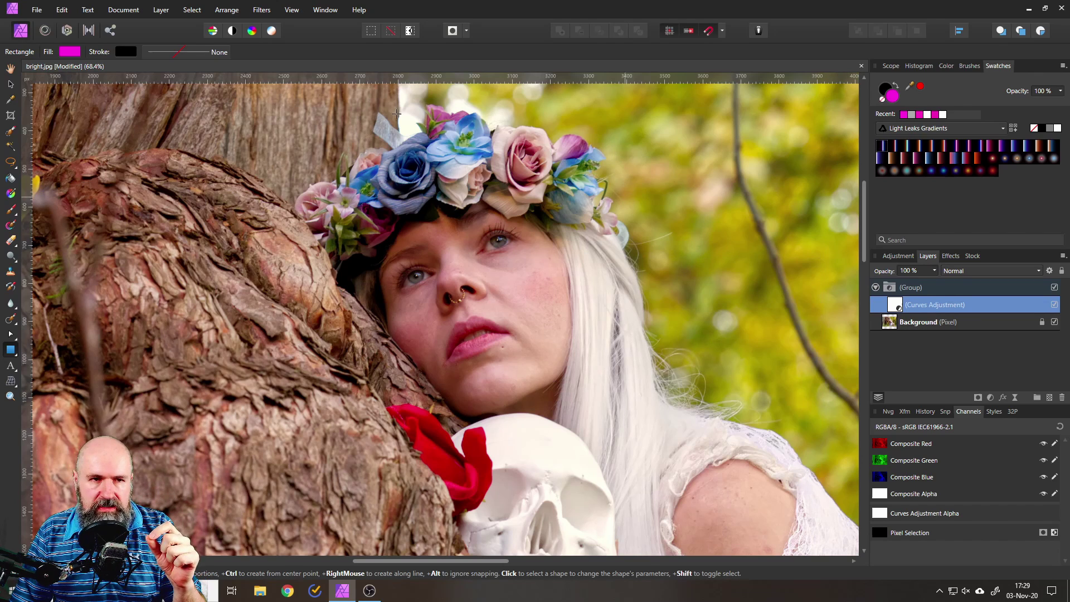
- Invert the Curves layer's mask to black and set the paint brush colour to white
click(156, 14)
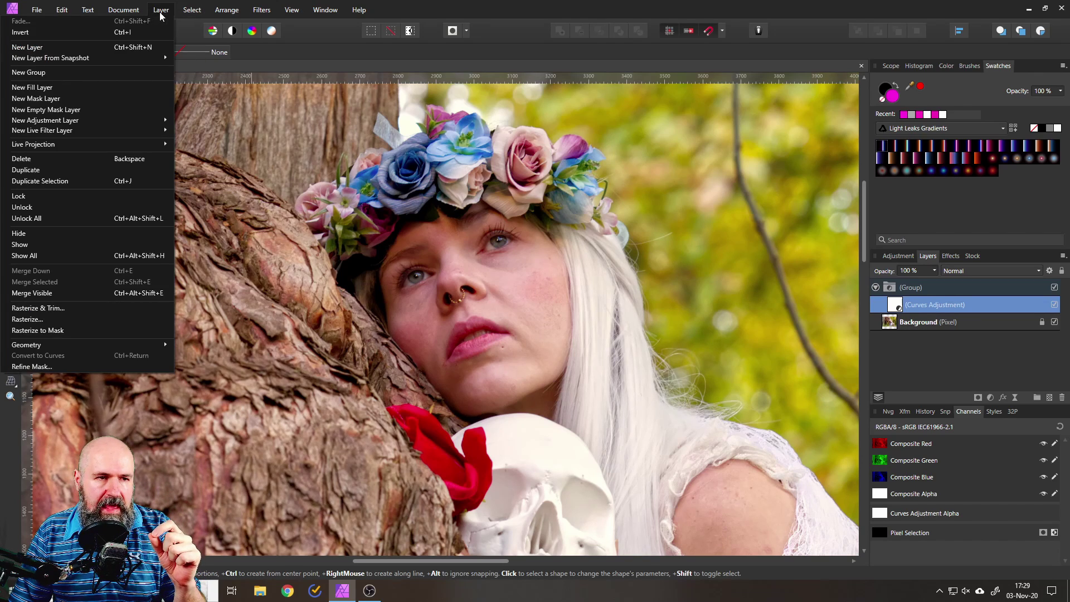
click(122, 34)
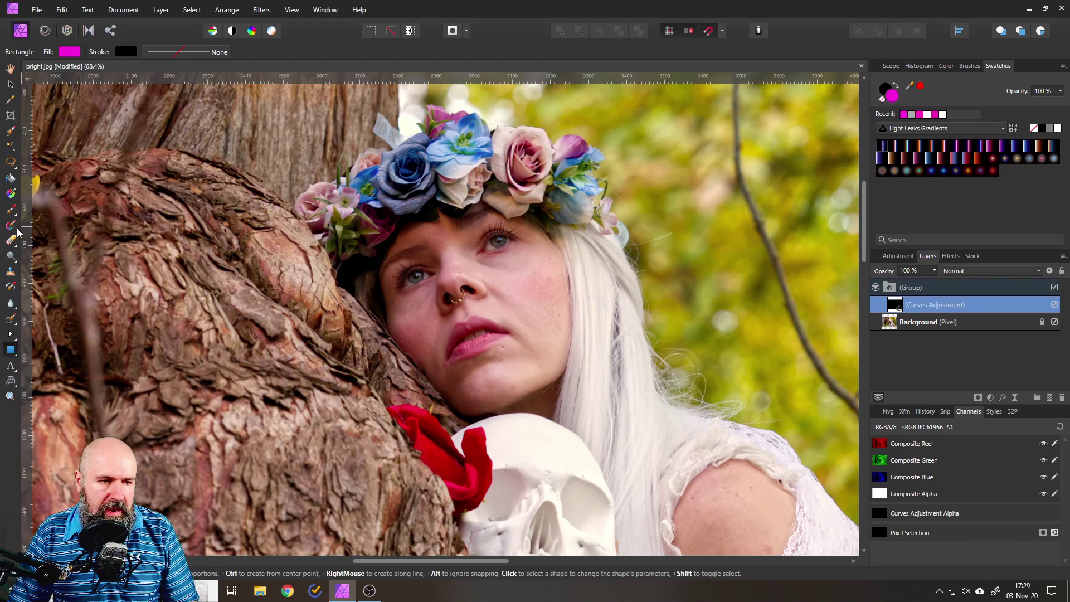
click(10, 209)
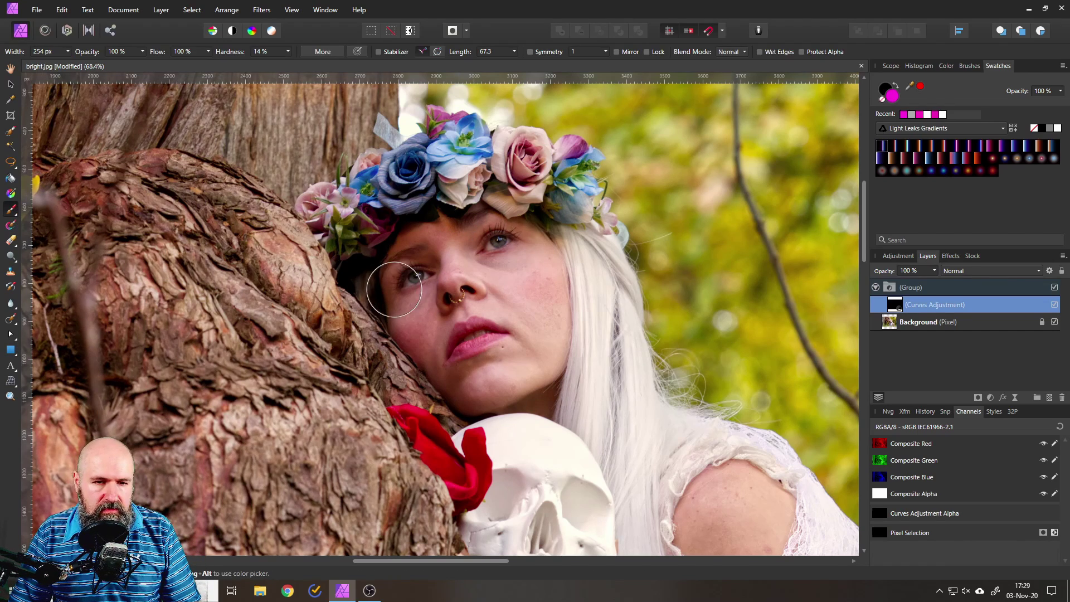
double_click(891, 95)
click(396, 255)
click(379, 190)
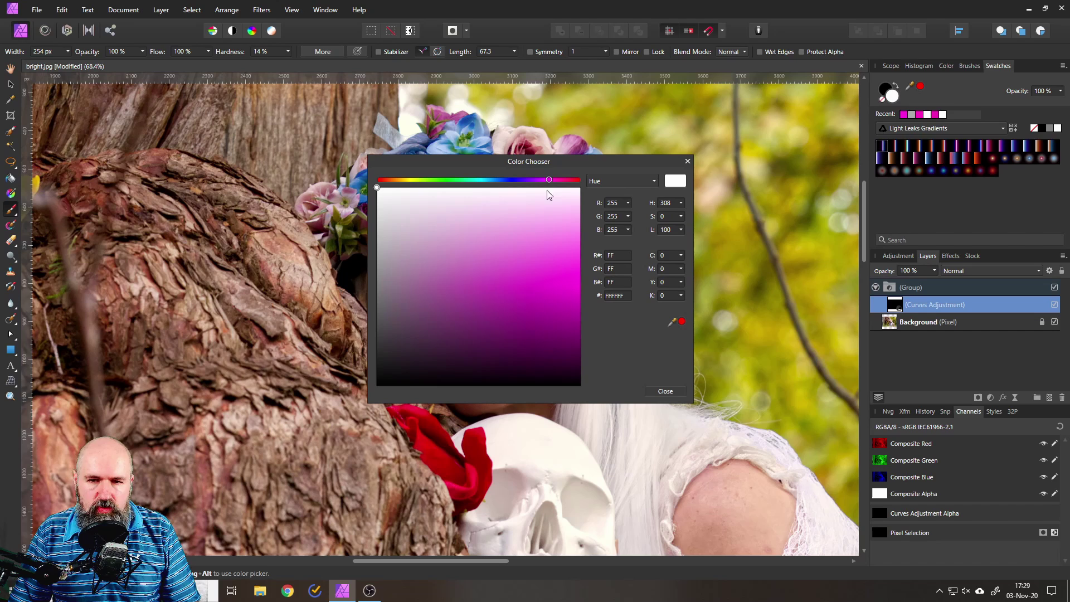
click(687, 161)
- Set brush opacity to 30% and lower hardness from 14% to 13%
click(142, 51)
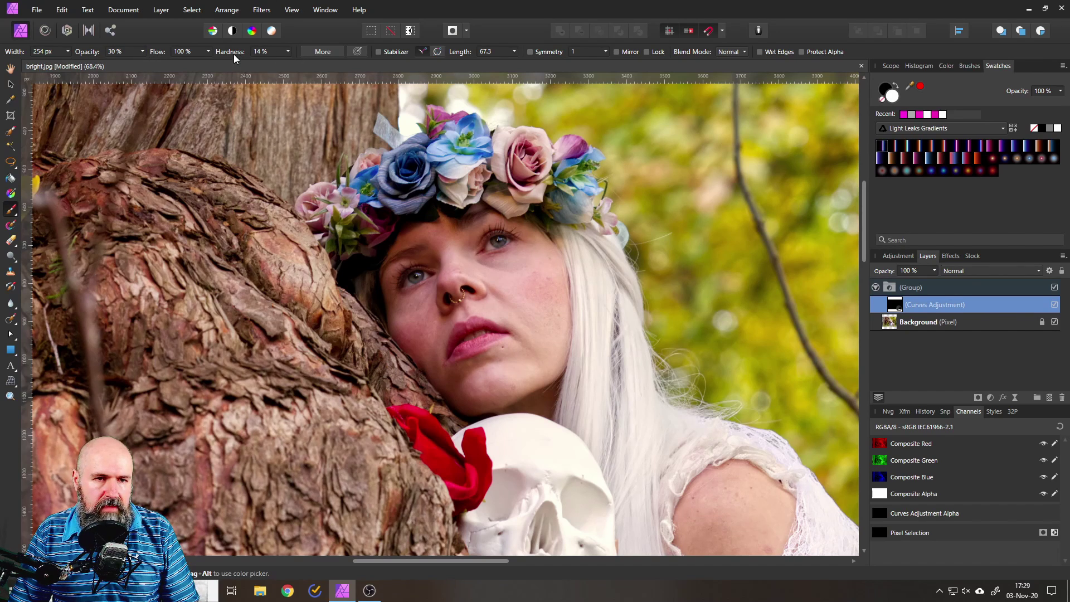
click(288, 51)
drag(289, 63, 280, 64)
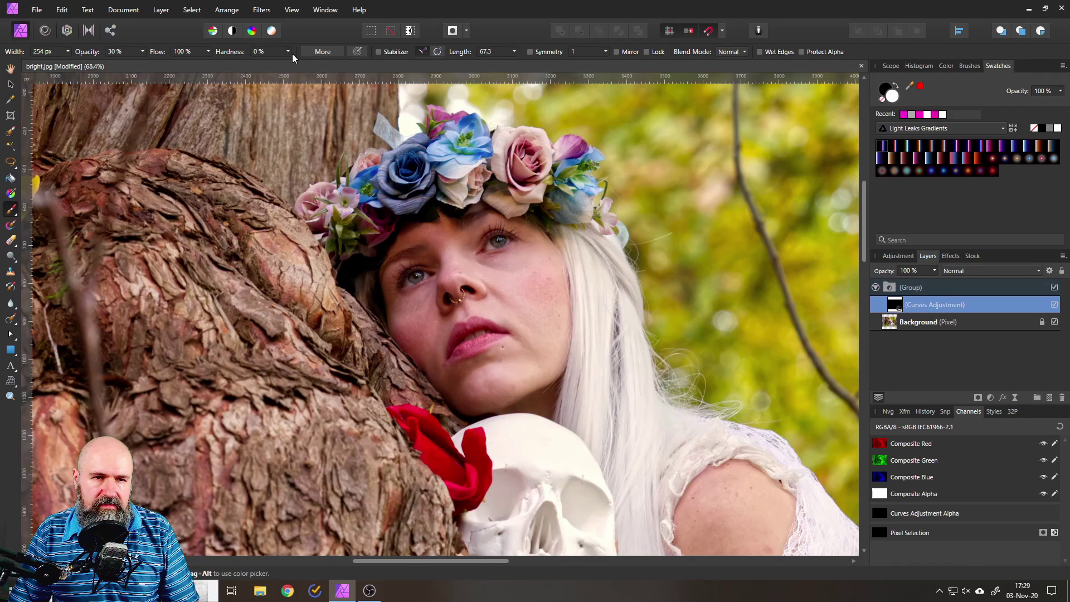
- With a 91 px, 0% hardness brush, paint white over the eyelid, eyebrow, under-eye and cheek
click(68, 51)
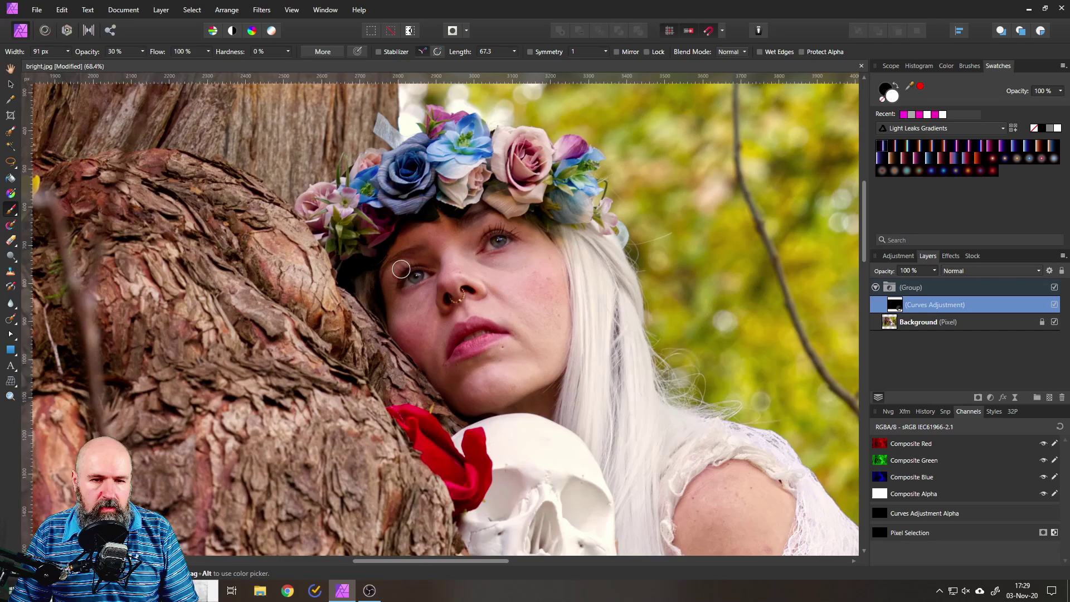
scroll(400, 293, up, 4)
mouse_move(506, 228)
mouse_down()
mouse_move(509, 174)
mouse_move(350, 209)
mouse_up()
mouse_move(397, 318)
mouse_down()
mouse_move(509, 231)
mouse_move(324, 246)
mouse_move(394, 463)
mouse_move(459, 492)
mouse_up()
- Paint white over the chin and cheek, then make the Curves adjustment visible again
scroll(513, 434, down, 5)
scroll(514, 435, right, 2)
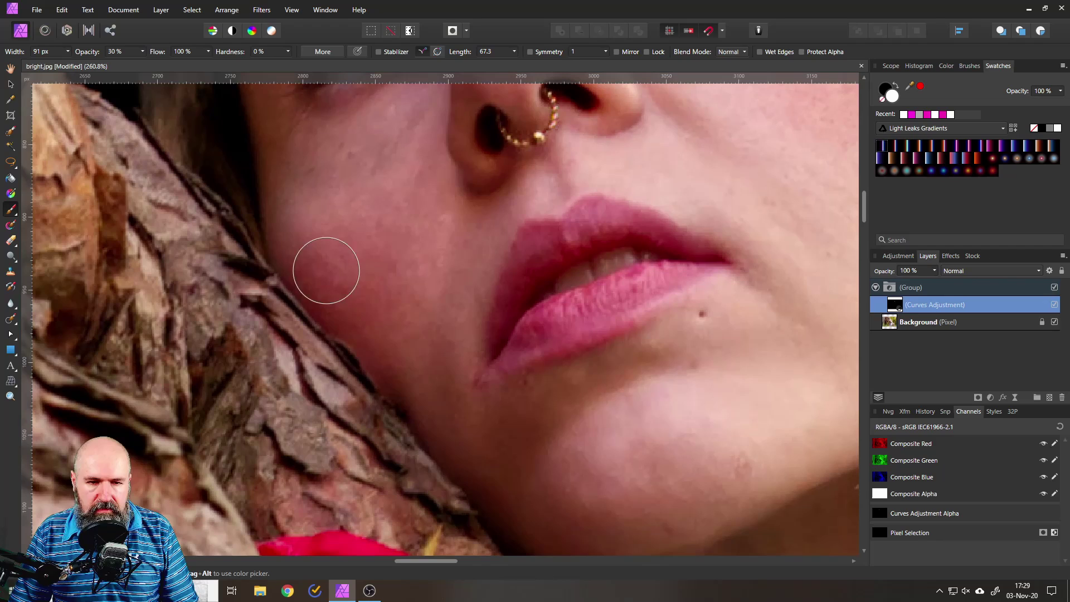
mouse_move(486, 432)
mouse_down()
mouse_move(513, 442)
mouse_move(370, 370)
mouse_move(449, 425)
mouse_move(422, 345)
mouse_up()
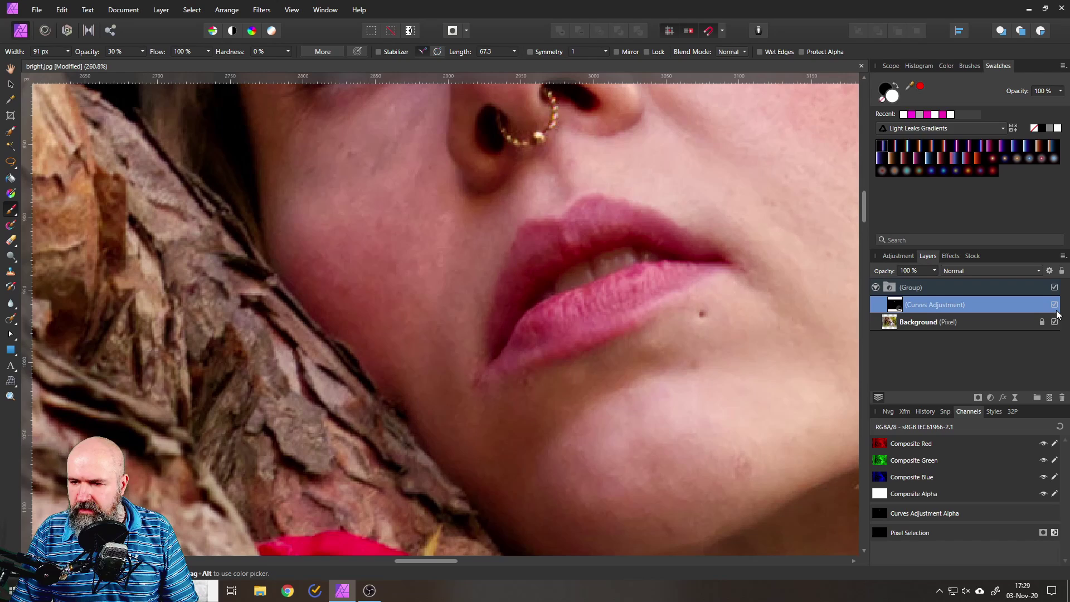
click(1054, 305)
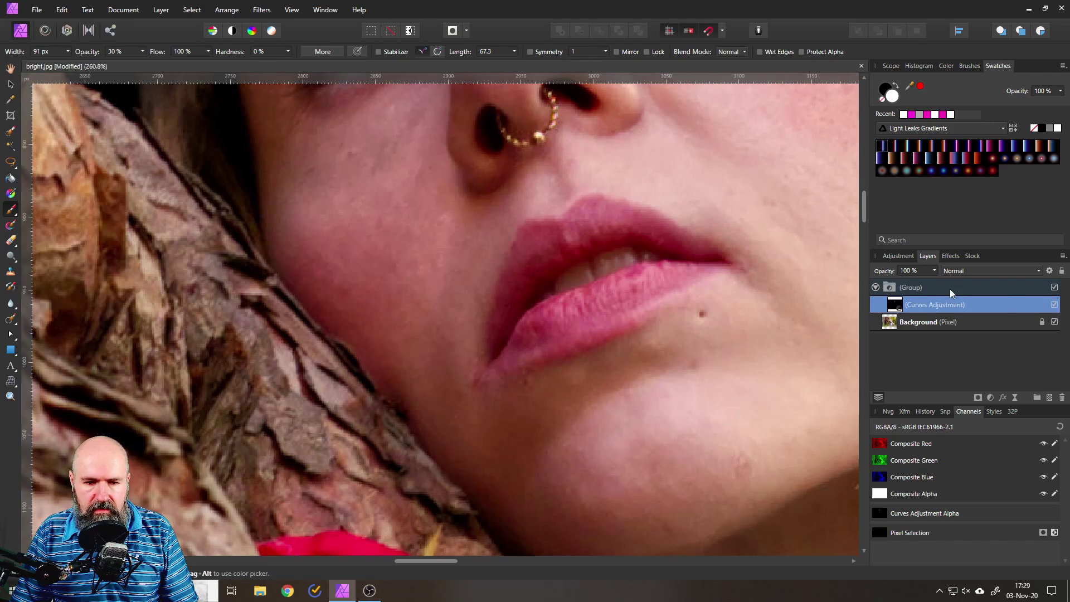
scroll(418, 241, down, 3)
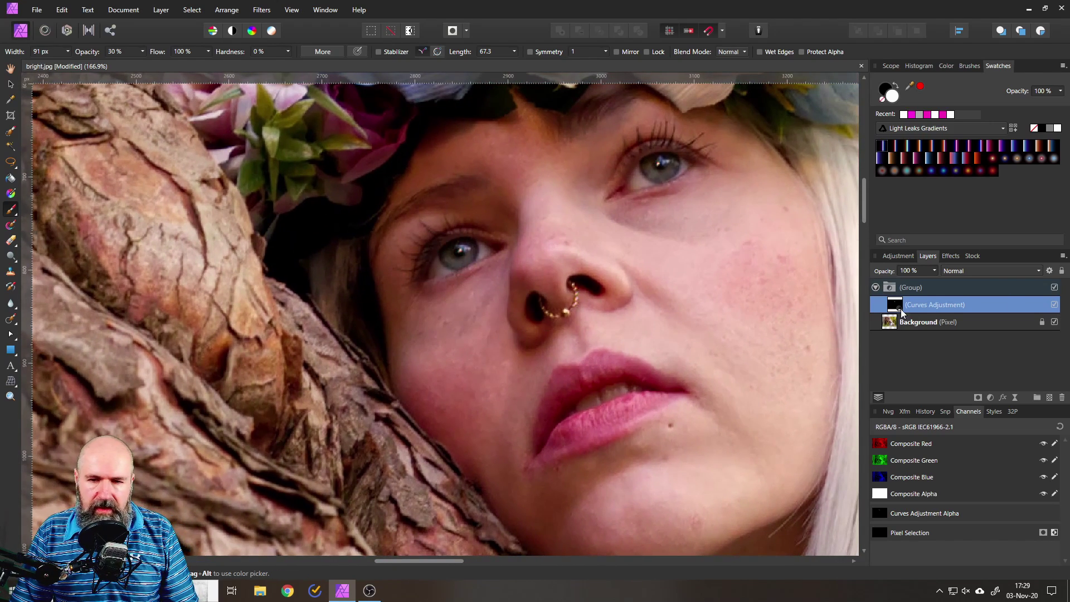
- Bow the masked Curves midpoint upward to brighten the painted face shadows
double_click(897, 307)
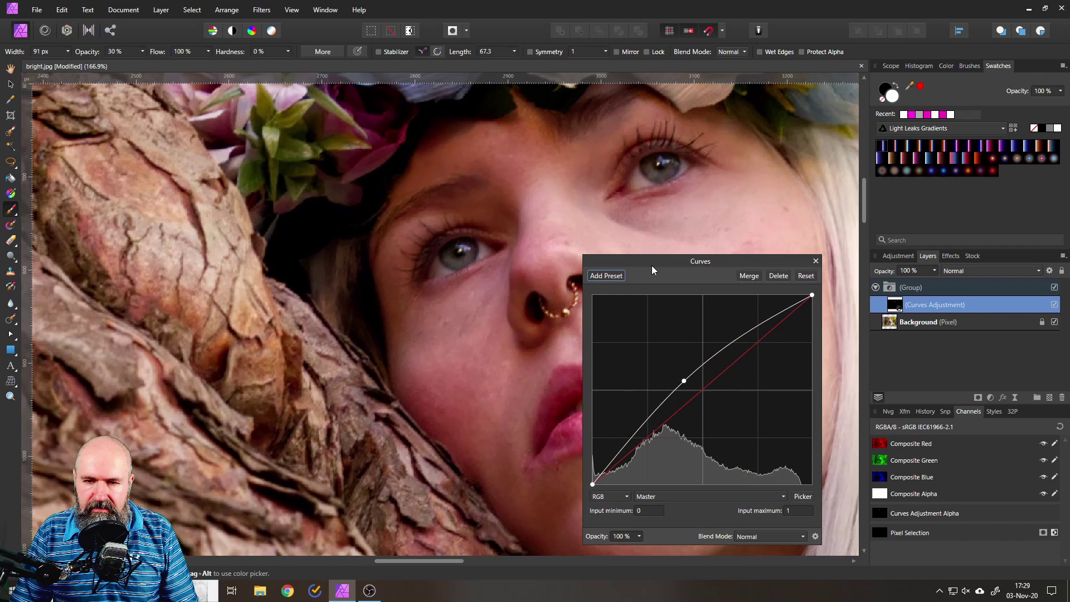
drag(652, 270, 695, 205)
mouse_move(727, 318)
mouse_down()
mouse_move(705, 306)
mouse_move(737, 324)
mouse_move(704, 289)
mouse_move(740, 321)
mouse_move(697, 280)
mouse_move(734, 314)
mouse_move(709, 293)
mouse_up()
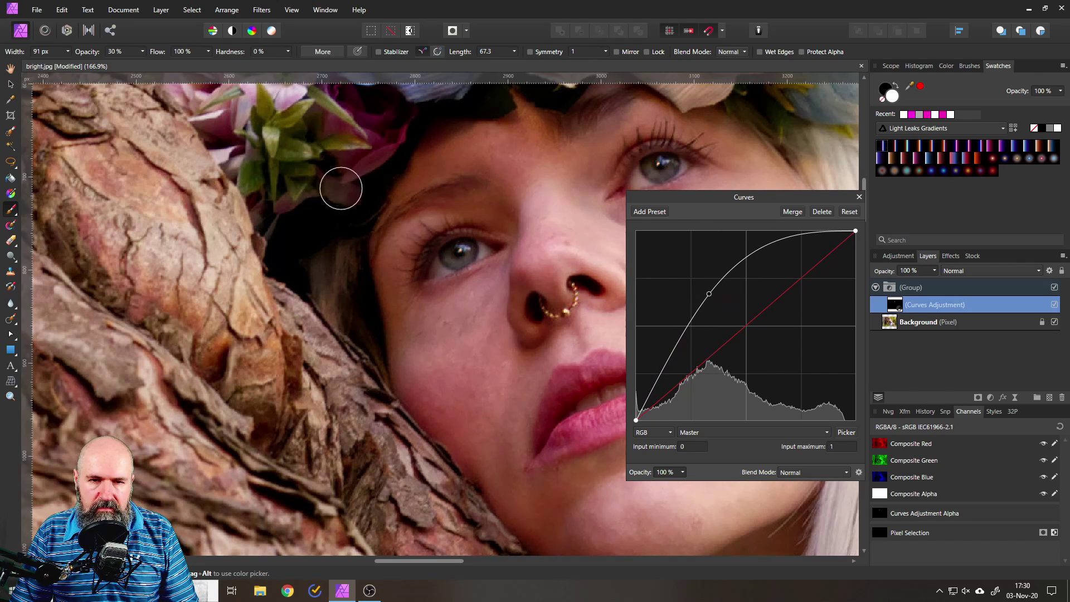
mouse_move(557, 354)
mouse_down()
mouse_move(346, 232)
mouse_move(395, 251)
mouse_up()
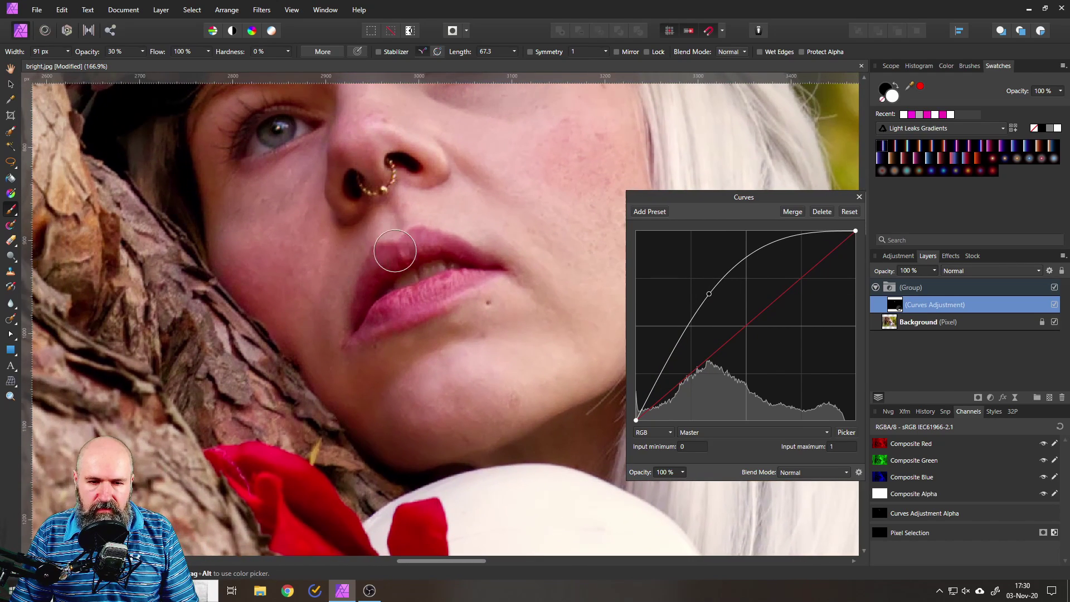
mouse_move(707, 292)
mouse_down()
mouse_move(741, 326)
mouse_move(700, 287)
mouse_move(715, 300)
mouse_up()
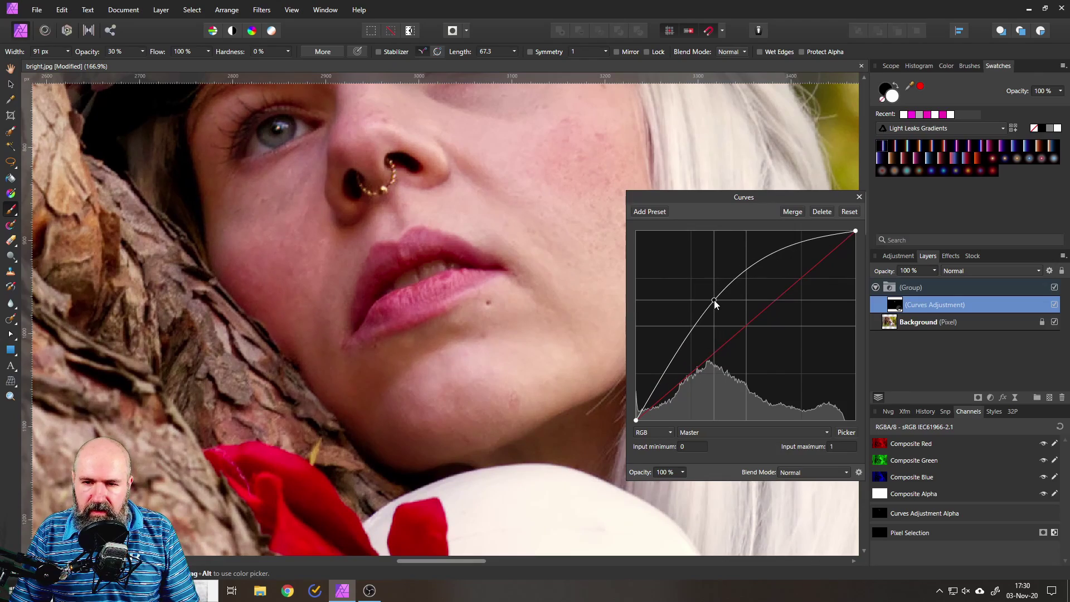
- Check the eyes, flower crown, skull and hand, then ease the curve down slightly
drag(196, 270, 471, 377)
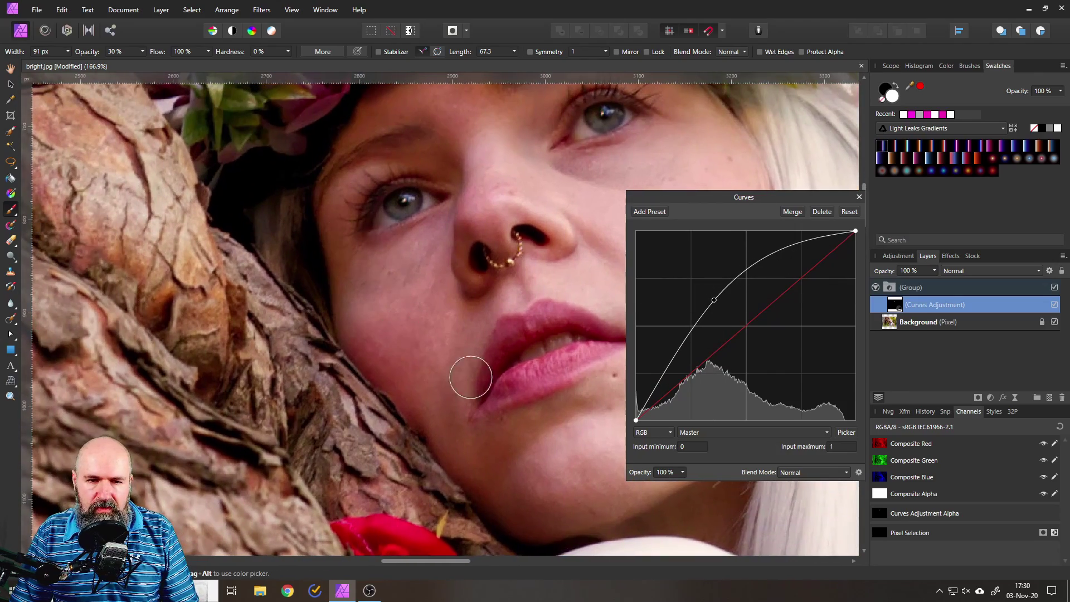
scroll(471, 377, down, 5)
ctrl+scroll(446, 313, down, 5)
scroll(435, 251, down, 5)
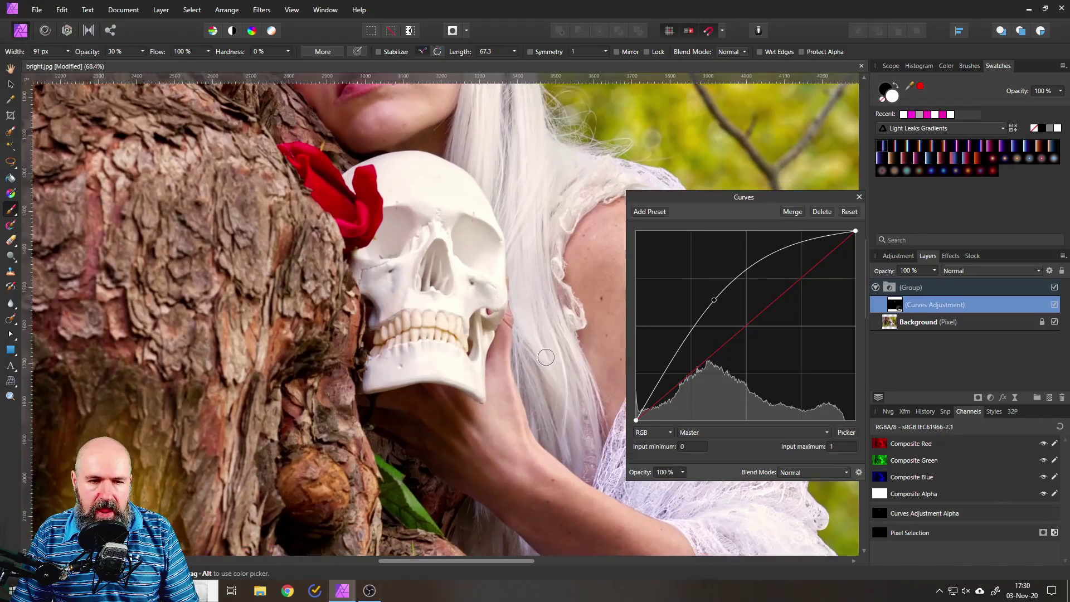
drag(474, 433, 536, 370)
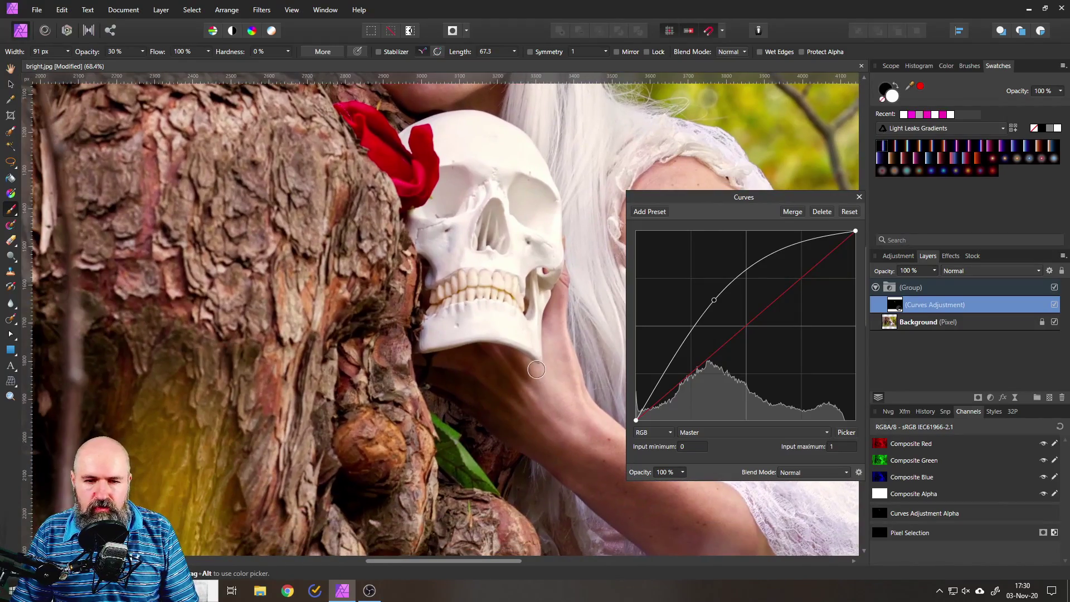
ctrl+scroll(536, 370, down, 4)
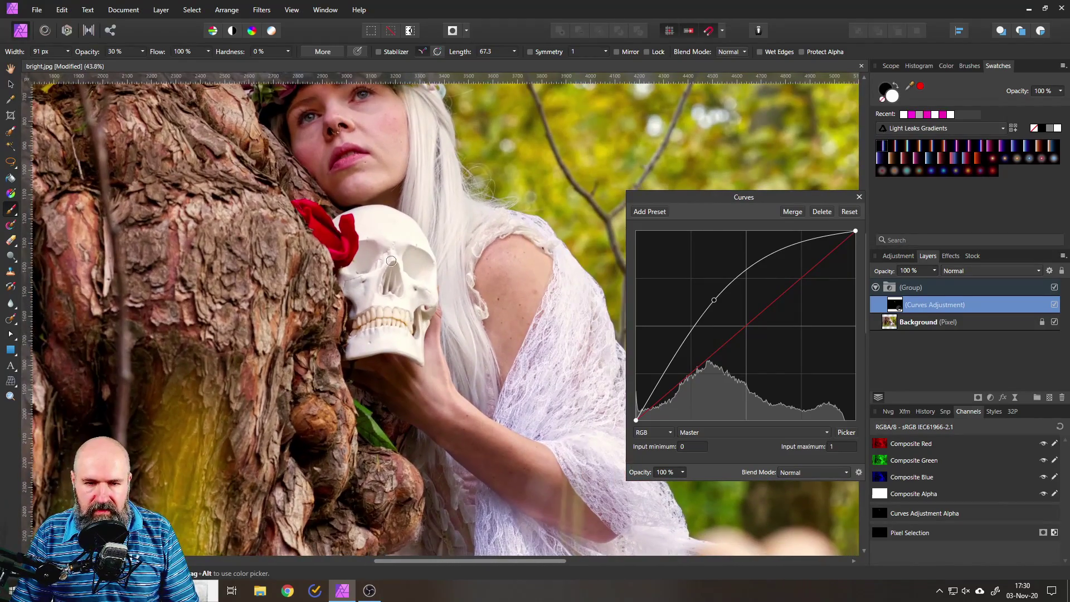
scroll(391, 261, up, 4)
ctrl+scroll(425, 292, up, 5)
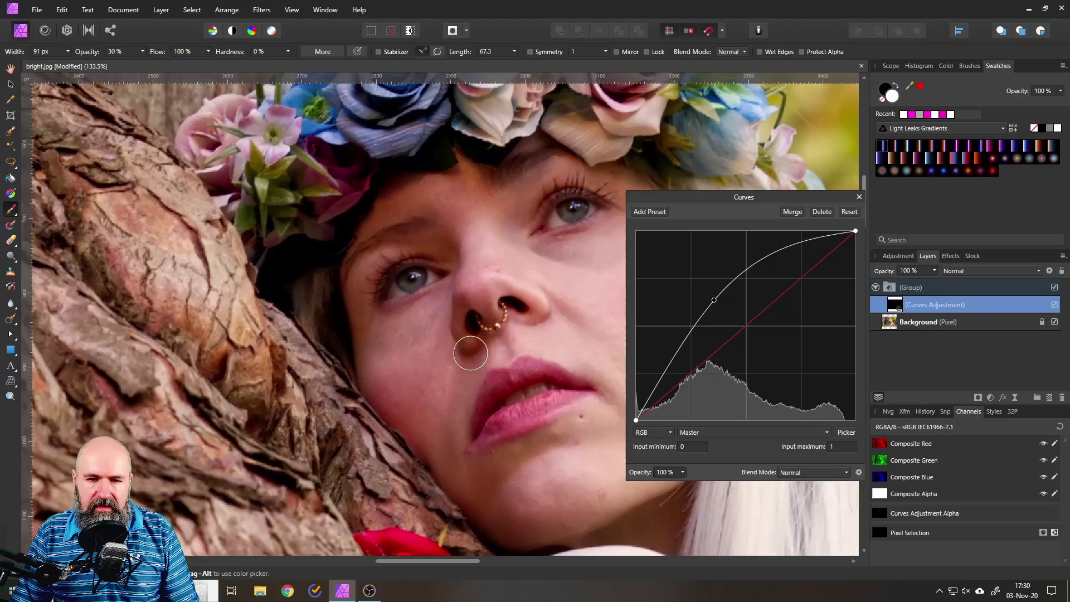
scroll(470, 354, down, 1)
scroll(470, 353, right, 1)
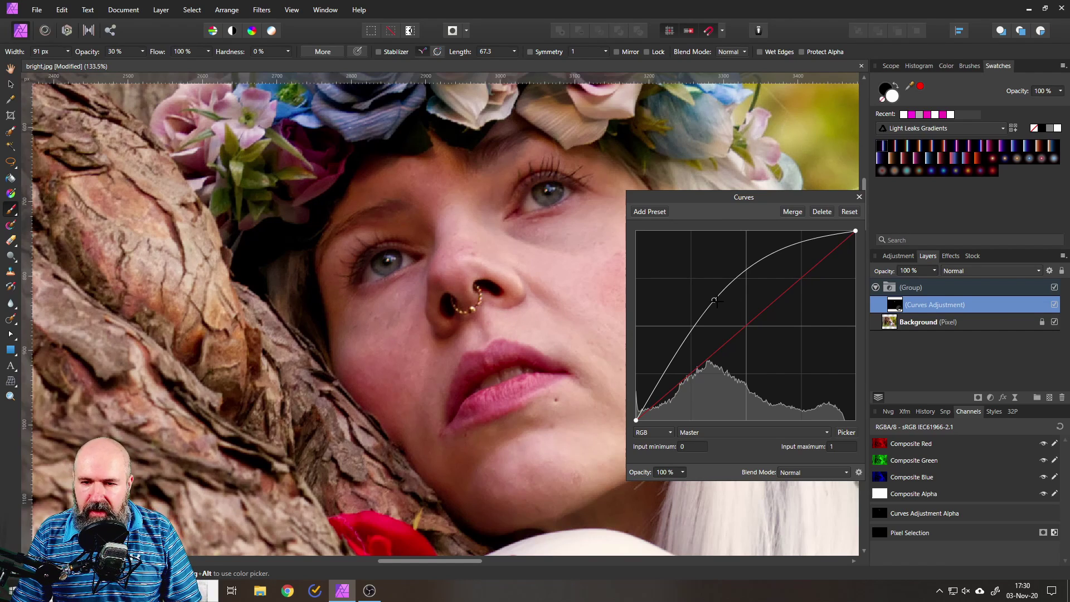
mouse_move(714, 300)
mouse_down()
mouse_move(729, 321)
mouse_move(721, 307)
mouse_up()
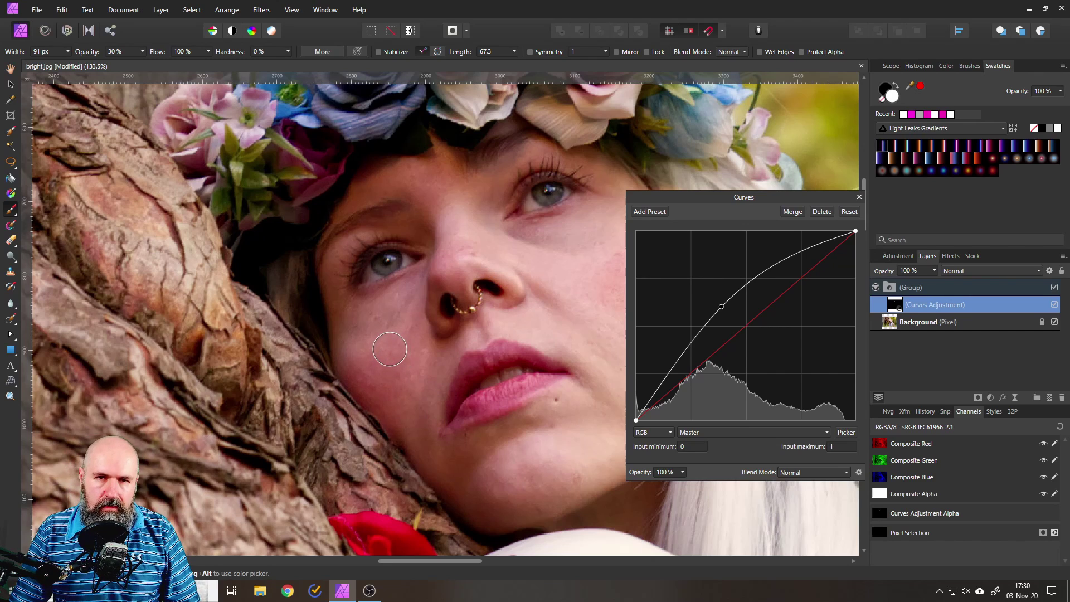
- Try an HSL adjustment in the group, then delete it
click(859, 197)
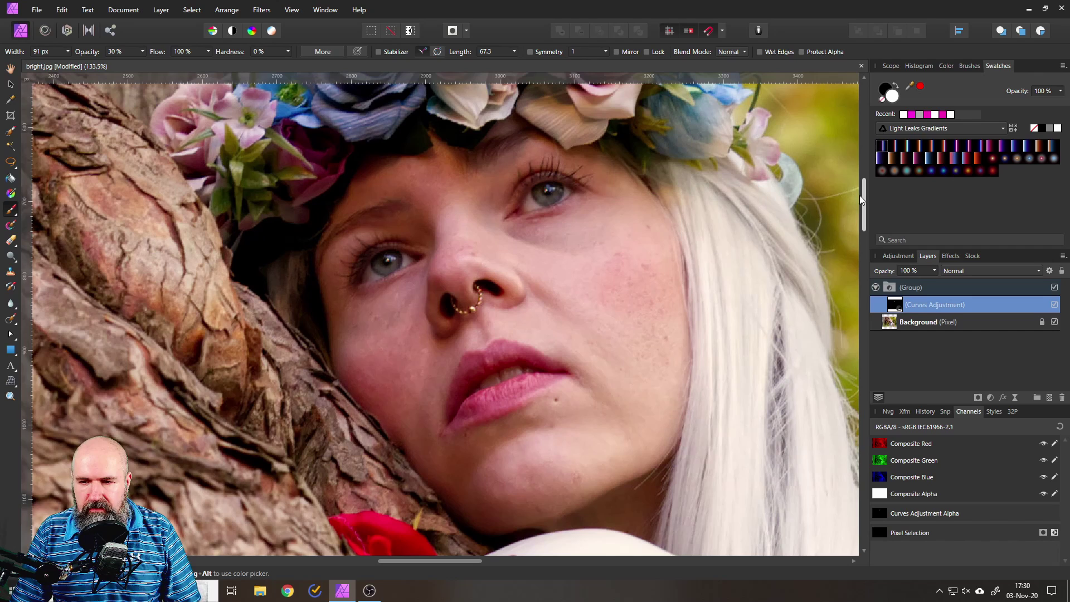
click(992, 400)
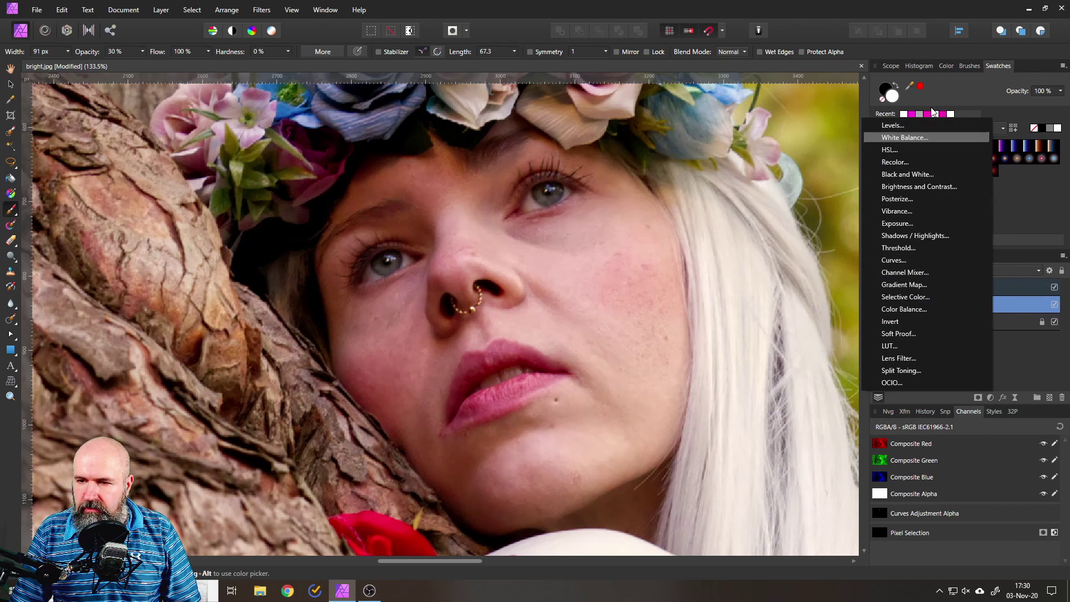
click(891, 149)
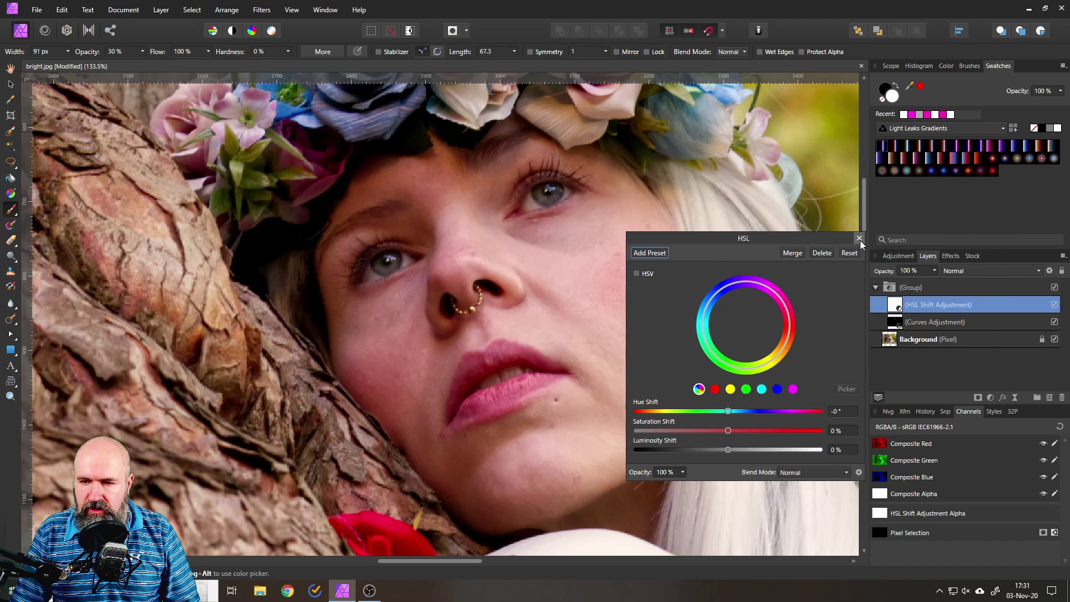
click(859, 238)
click(1060, 397)
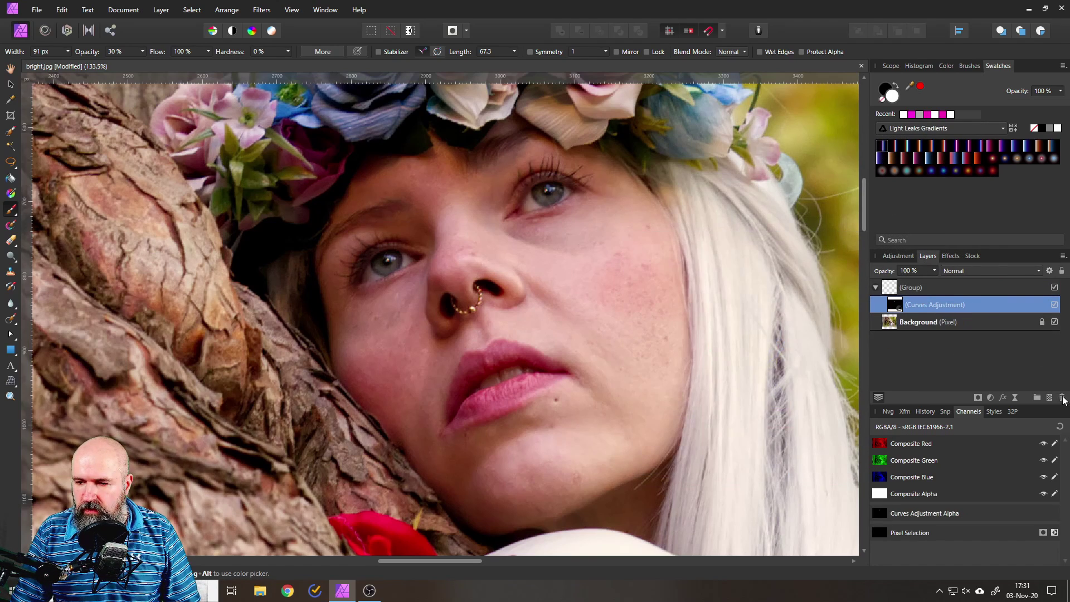
- Try Vibrance and White Balance adjustments, then delete both, leaving only Curves
click(990, 397)
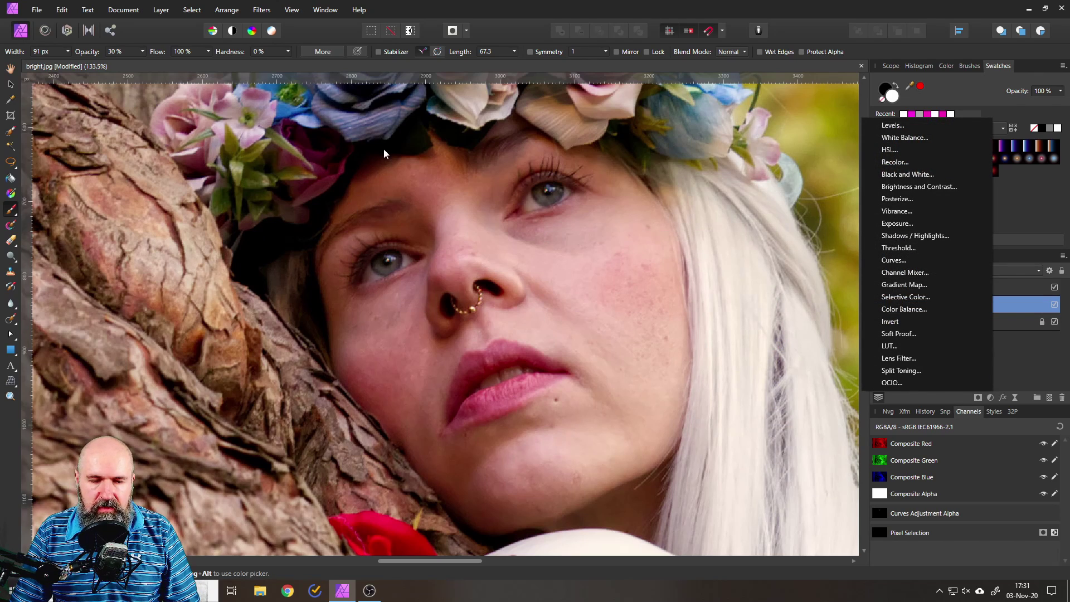
click(908, 211)
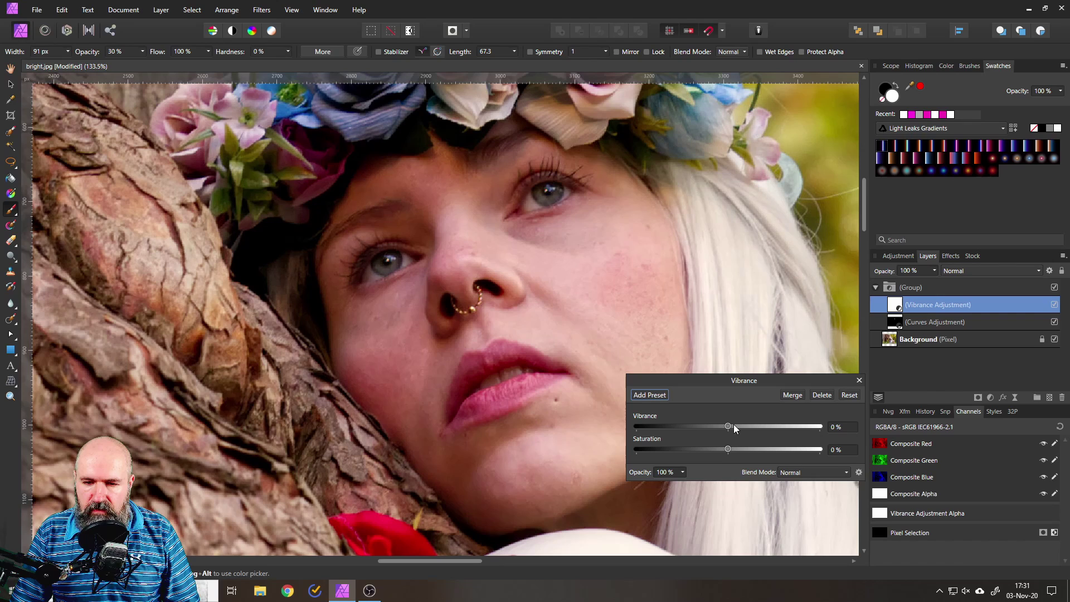
click(859, 380)
click(993, 396)
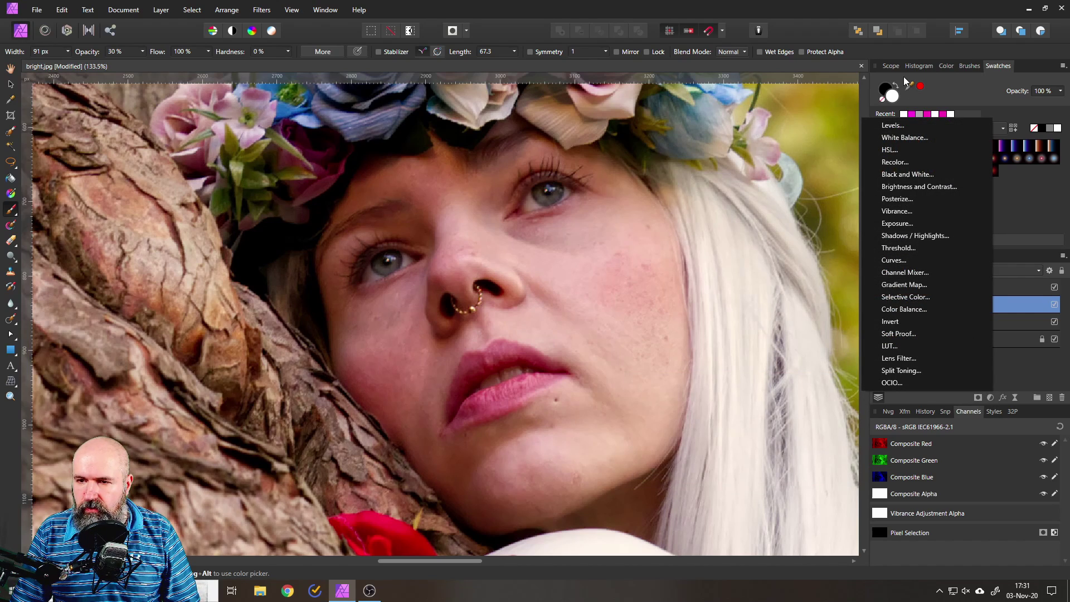
click(913, 137)
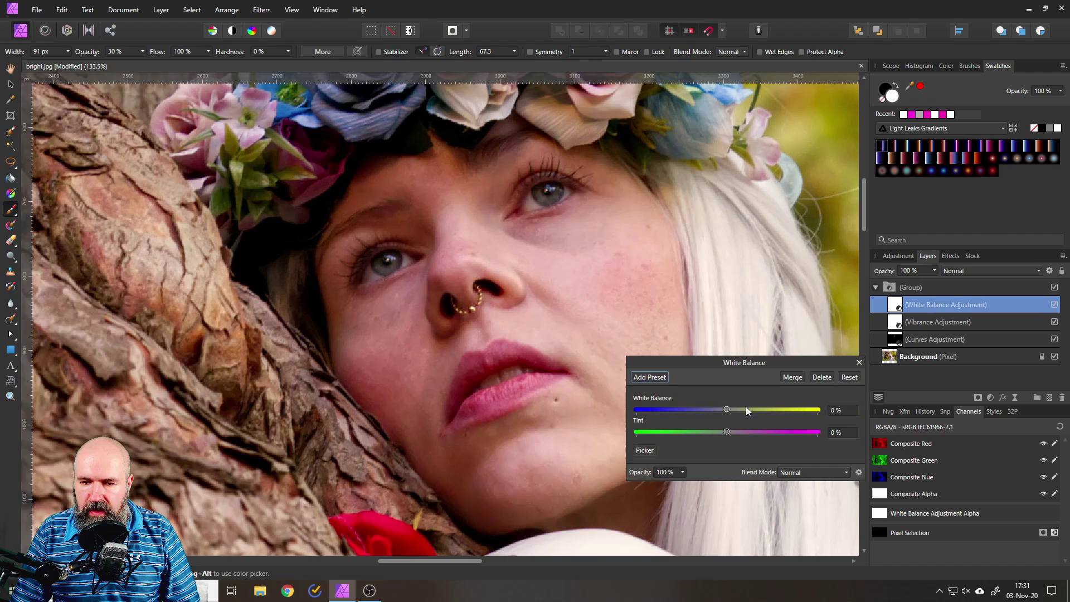
click(823, 379)
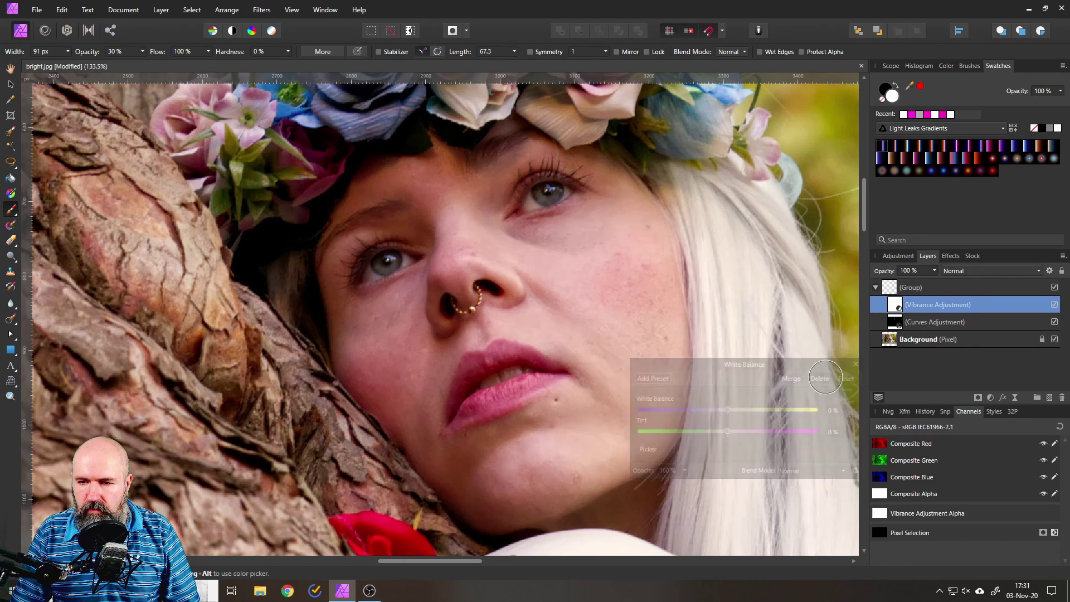
click(1063, 397)
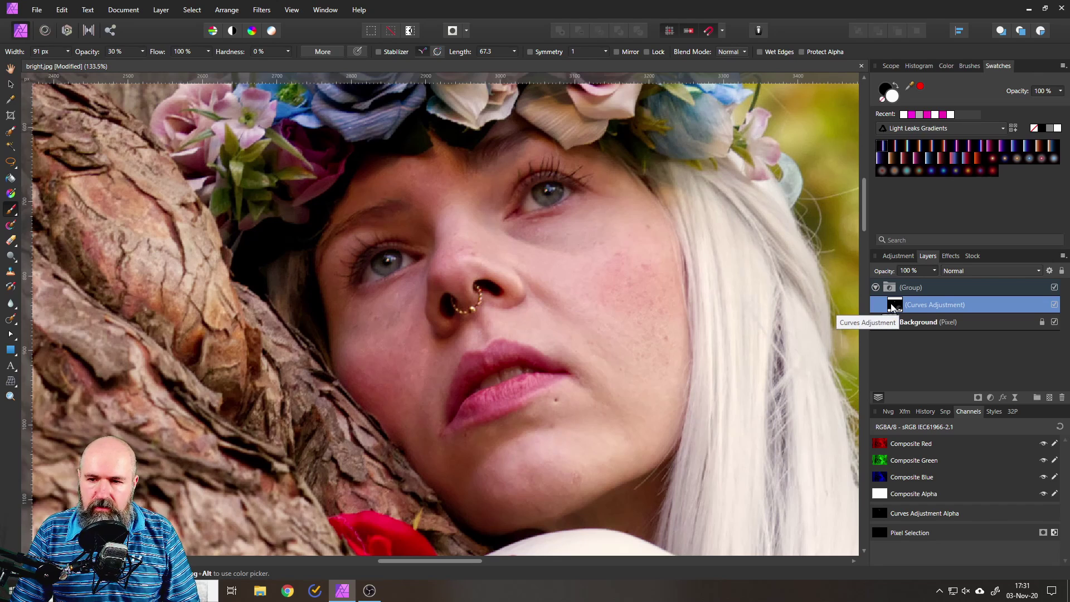
- Replace the old Curves with a new Curves adjustment inside the group
click(1061, 397)
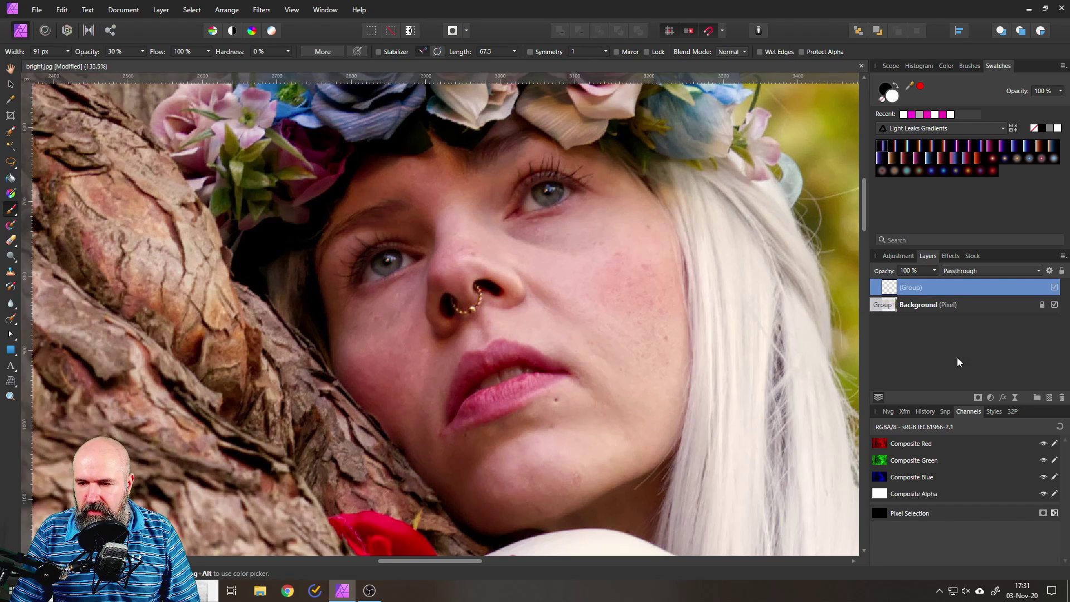
click(991, 397)
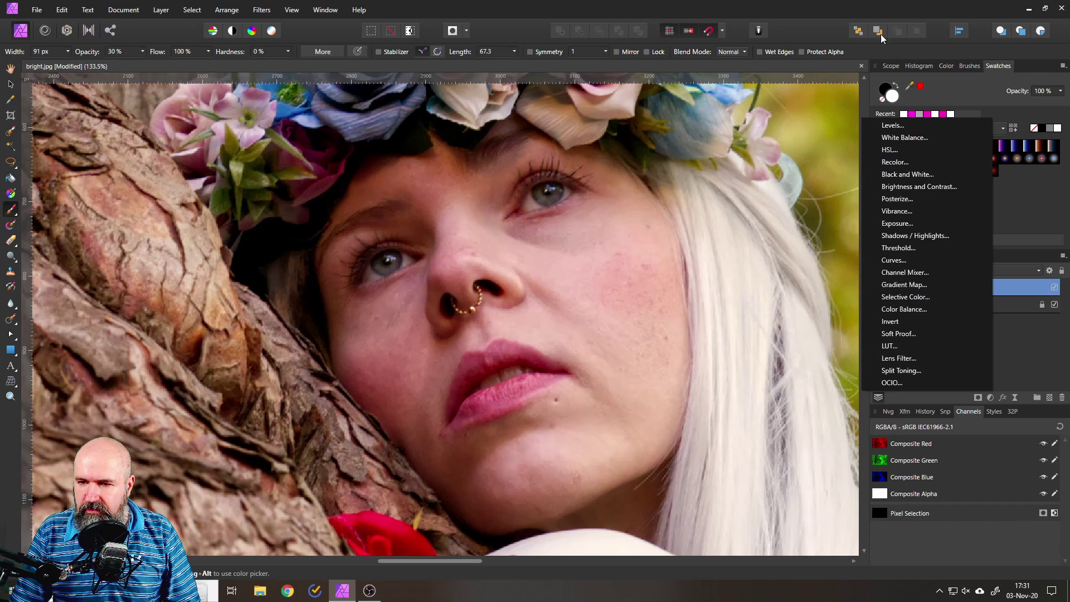
click(901, 254)
drag(895, 288, 903, 308)
click(876, 287)
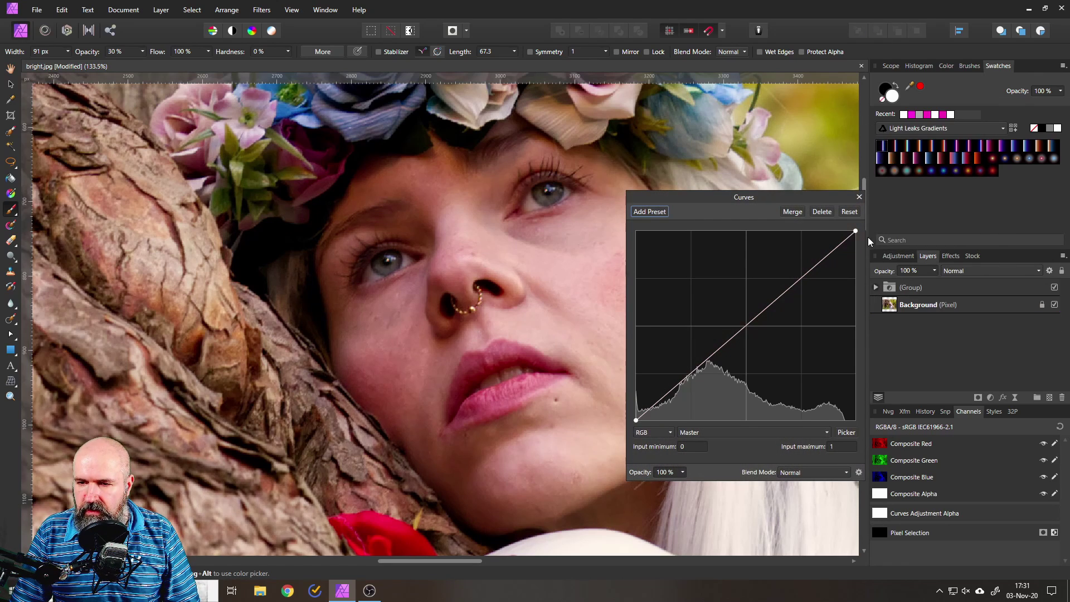
click(876, 287)
click(858, 196)
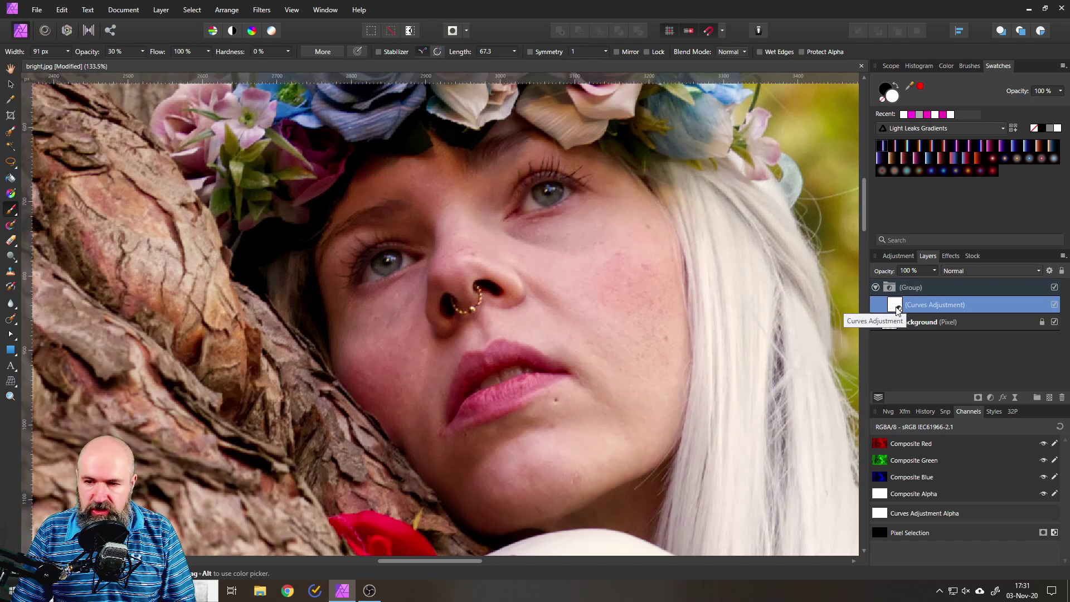
- Wrap the Curves in its own group (Ctrl+G), add a mask, and lift the midtones
key(ctrl+g)
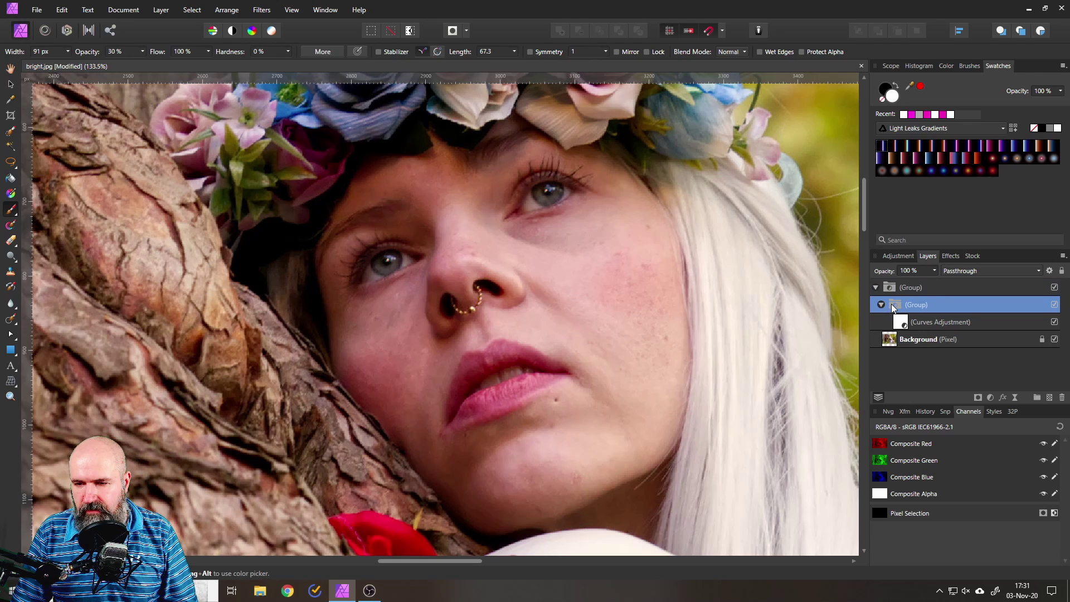
click(977, 397)
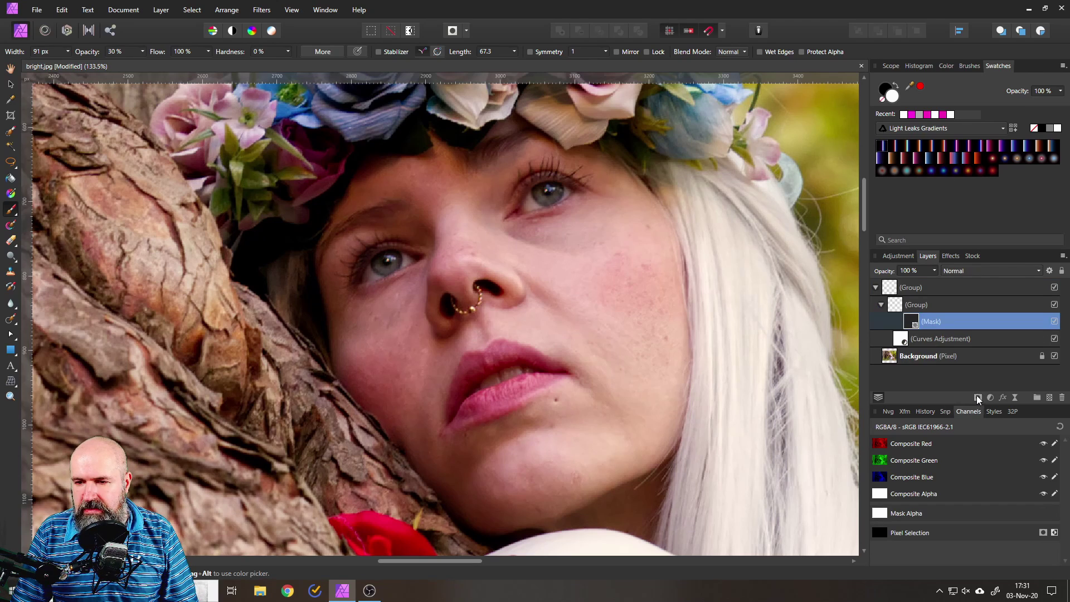
double_click(901, 339)
drag(746, 326, 727, 302)
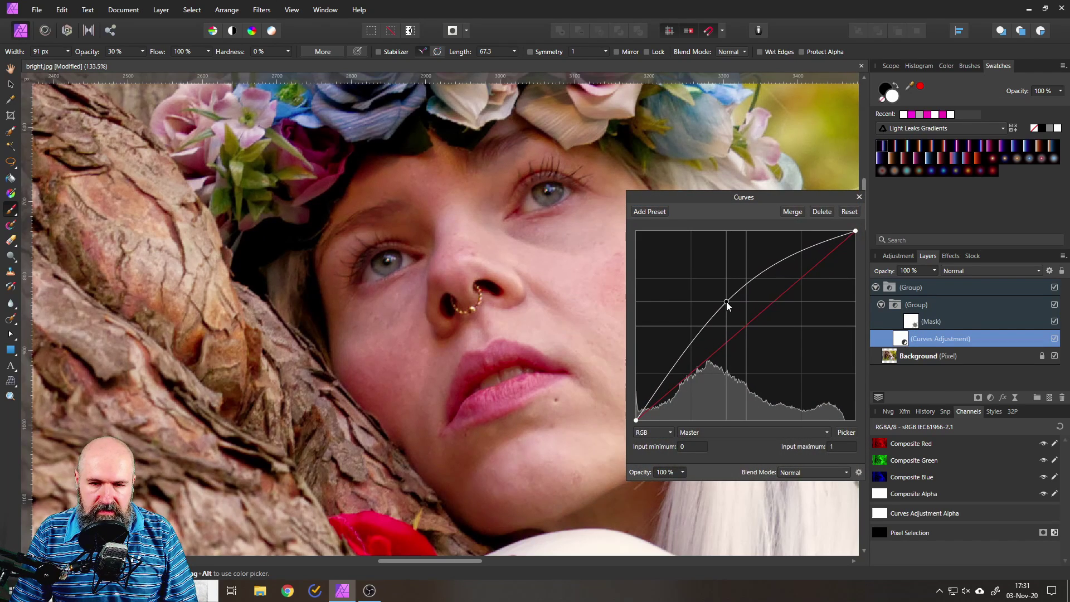
- Invert the inner group's mask to black with Layer > Invert
click(859, 197)
click(913, 323)
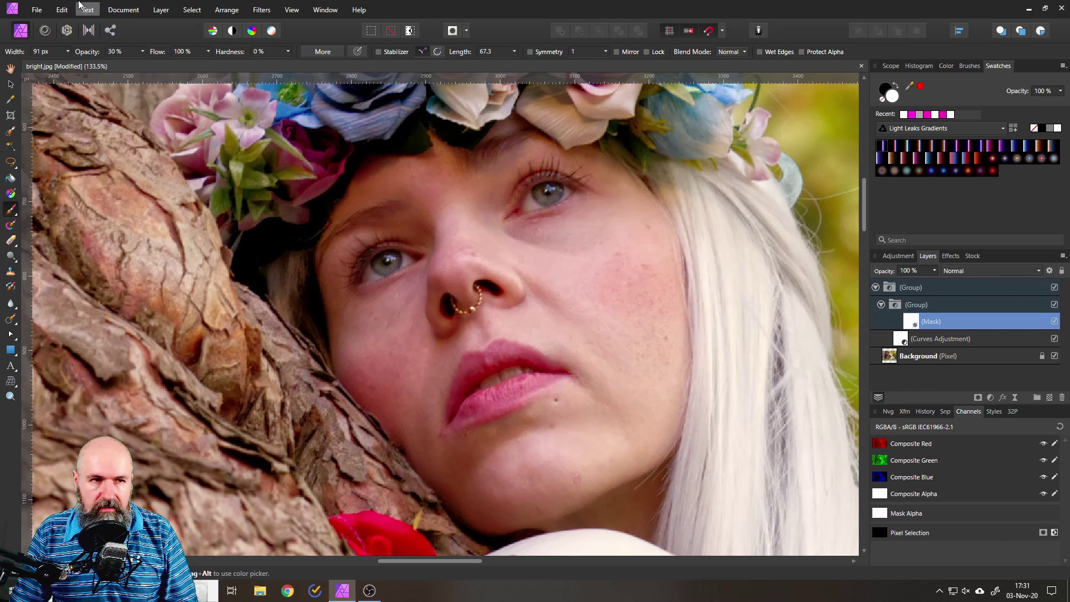
click(157, 12)
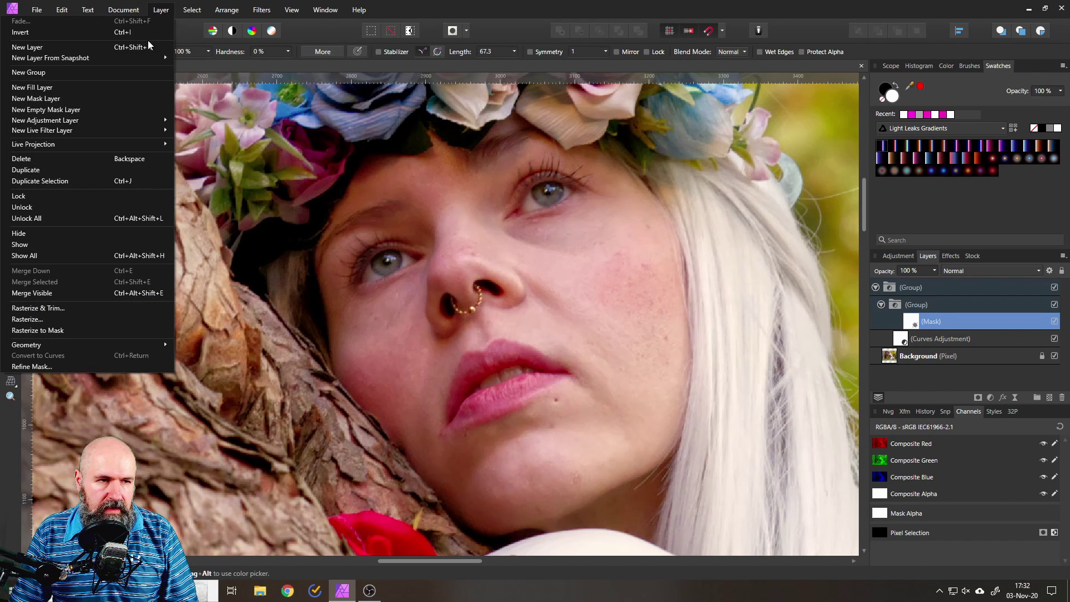
click(147, 32)
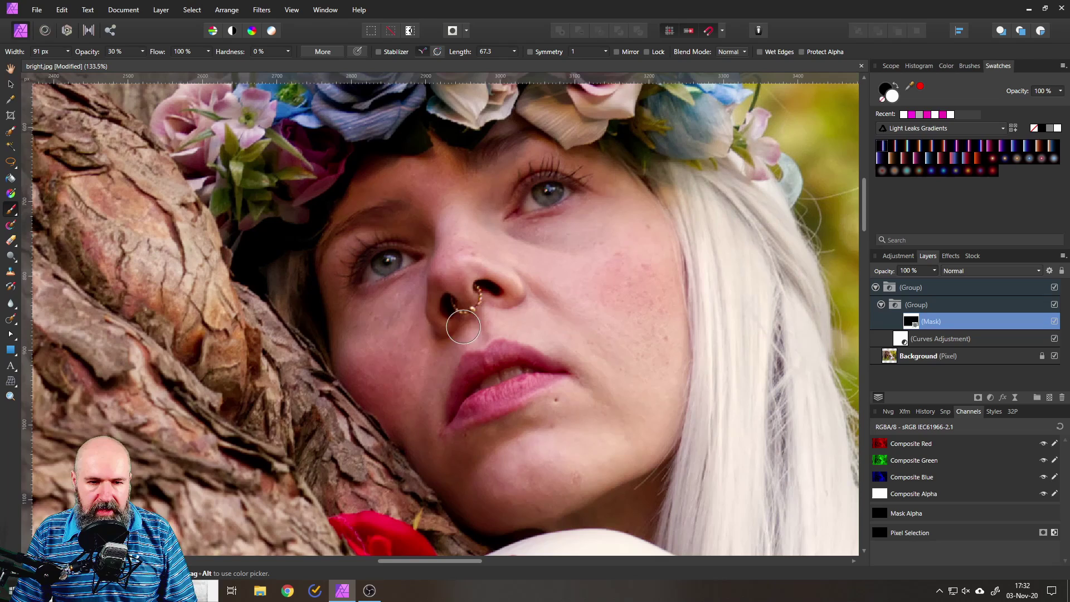
- Paint white on the mask over the shadowed cheek and chin
scroll(370, 325, up, 2)
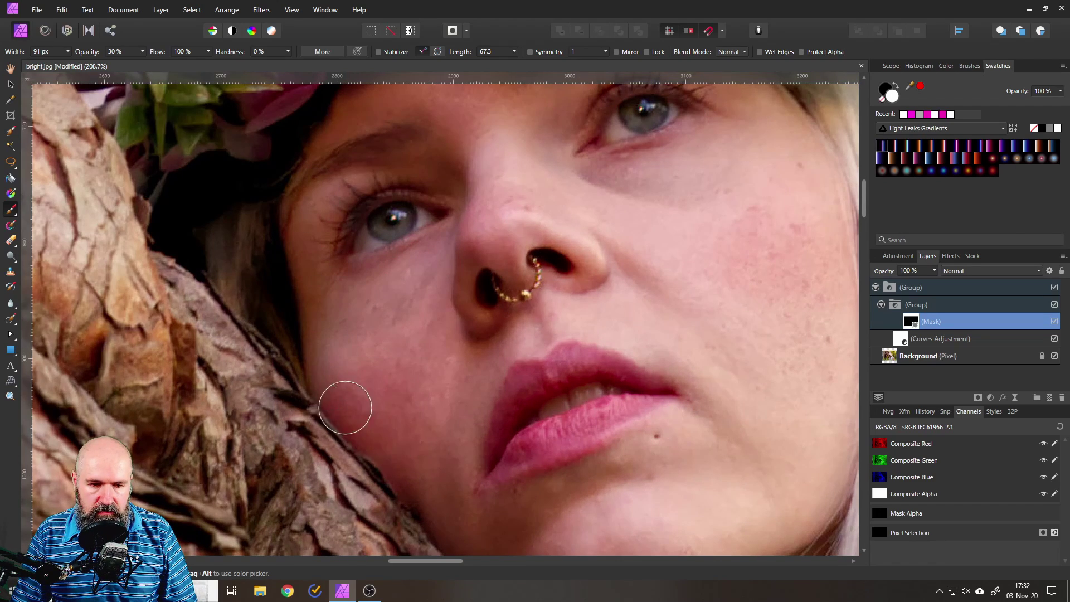
mouse_move(390, 451)
mouse_down()
mouse_move(433, 472)
mouse_move(415, 365)
mouse_move(442, 500)
mouse_move(469, 543)
mouse_move(562, 501)
mouse_move(526, 506)
mouse_move(630, 474)
mouse_up()
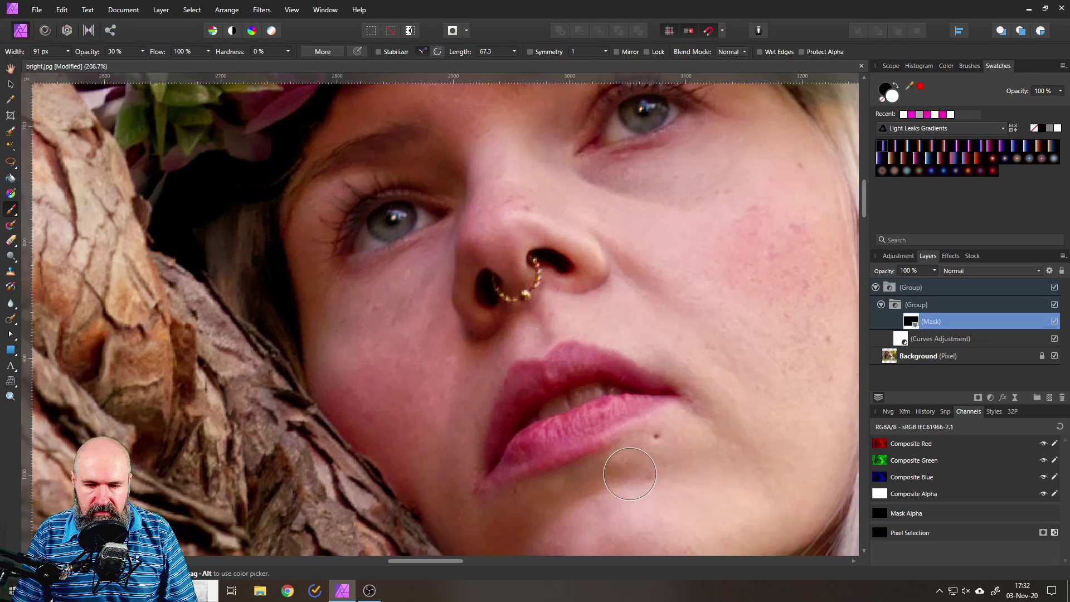
scroll(535, 446, down, 2)
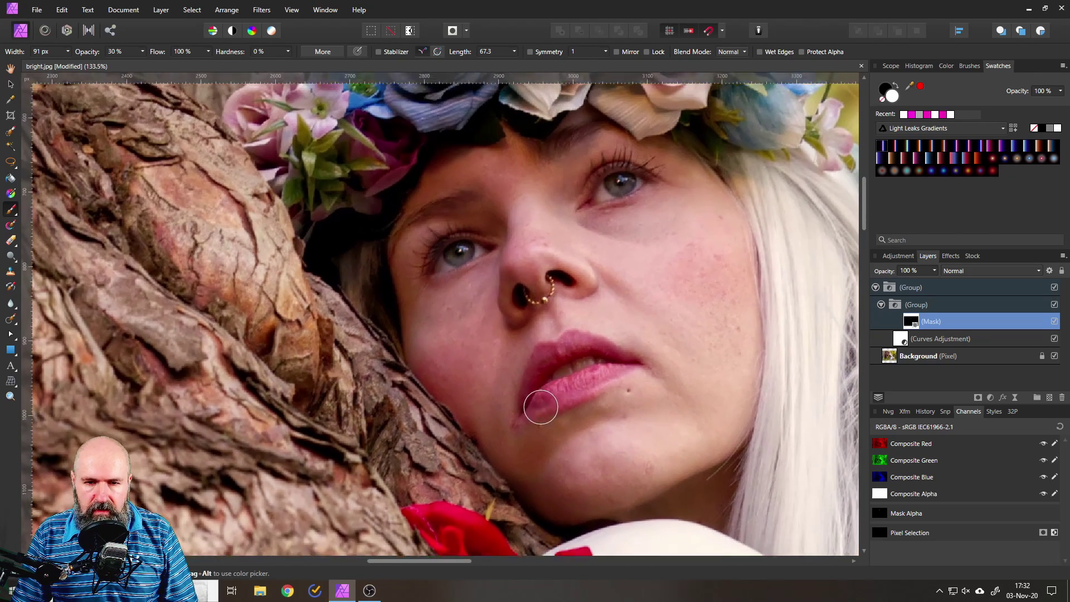
scroll(541, 407, up, 2)
click(911, 337)
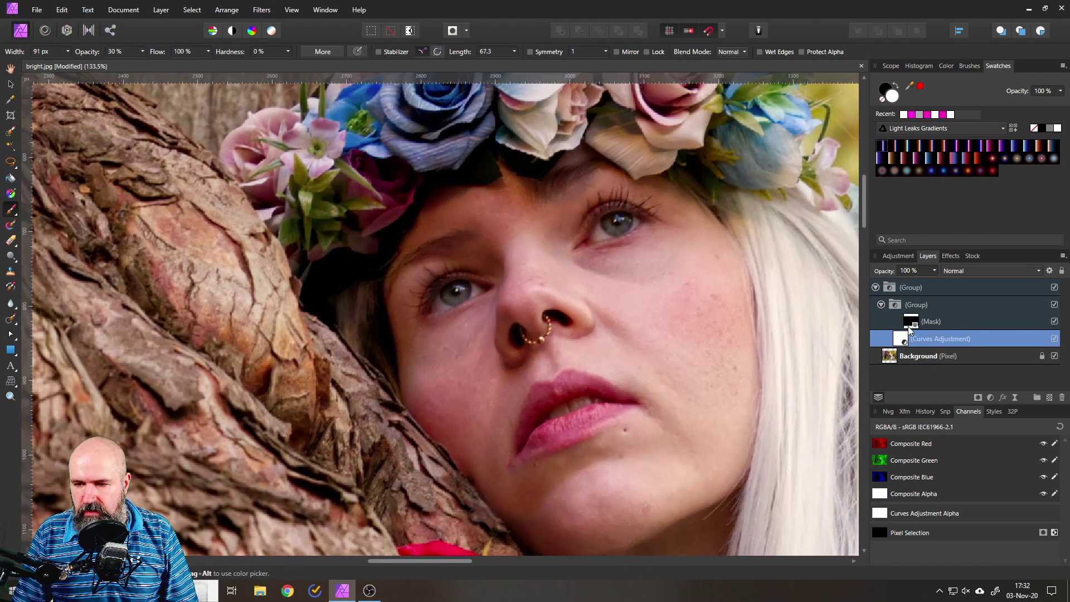
- Add a Vibrance adjustment above the Curves layer and set Vibrance to 43%
click(991, 398)
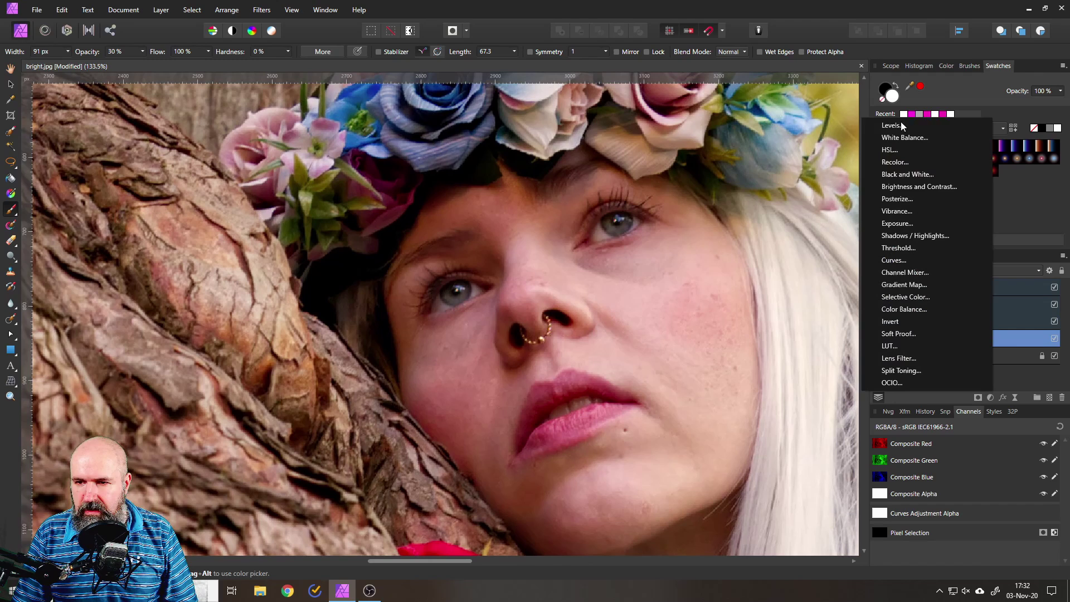
click(908, 209)
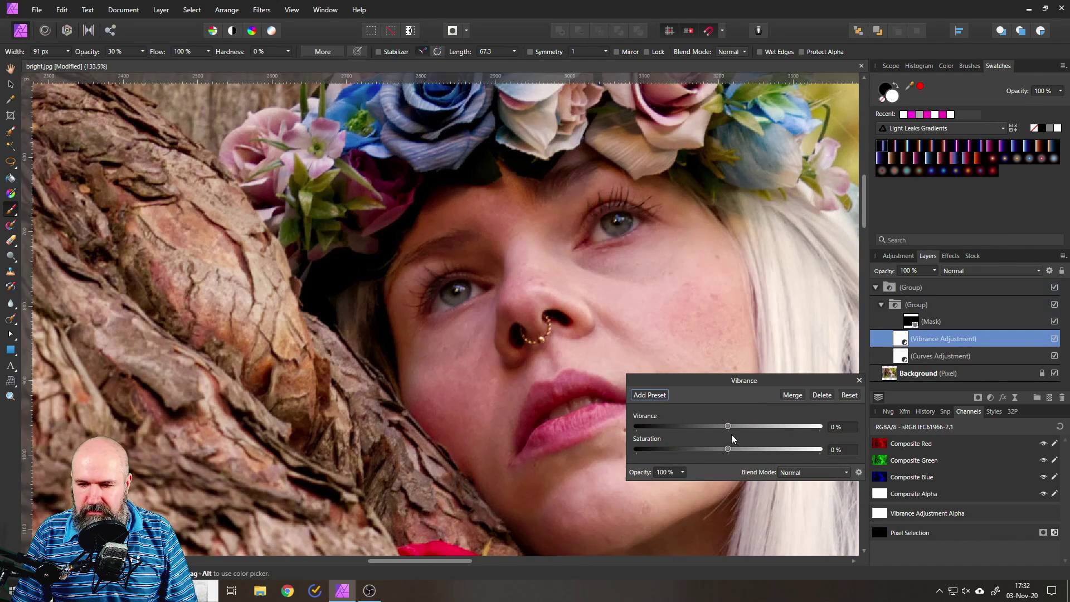
mouse_move(727, 426)
mouse_down()
mouse_move(787, 426)
mouse_move(658, 427)
mouse_move(744, 429)
mouse_up()
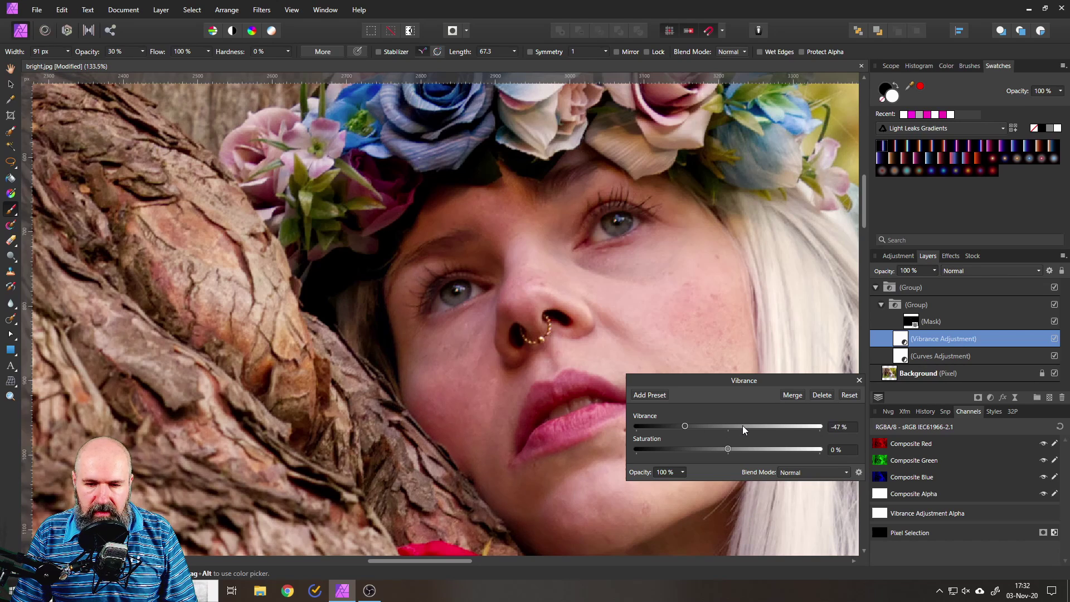
scroll(473, 454, up, 6)
click(774, 427)
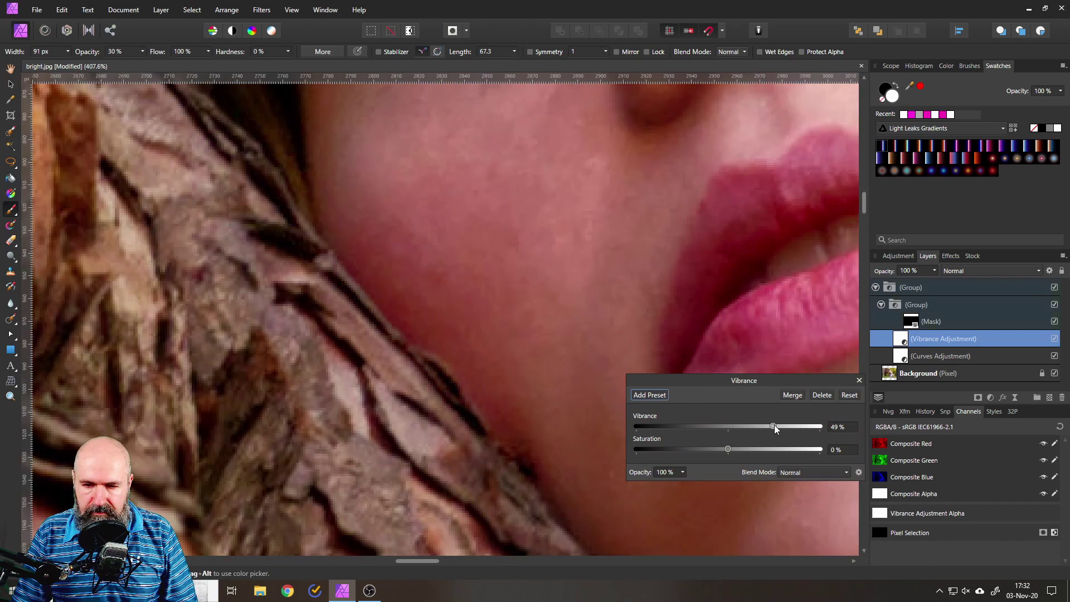
drag(740, 425, 768, 427)
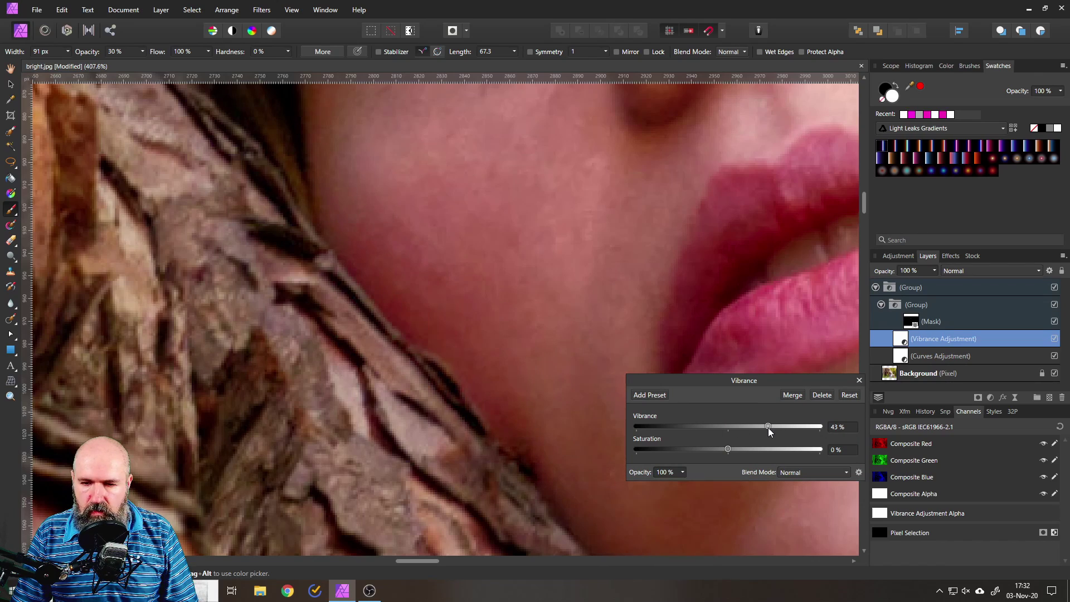
click(859, 380)
scroll(496, 329, down, 5)
scroll(502, 368, down, 2)
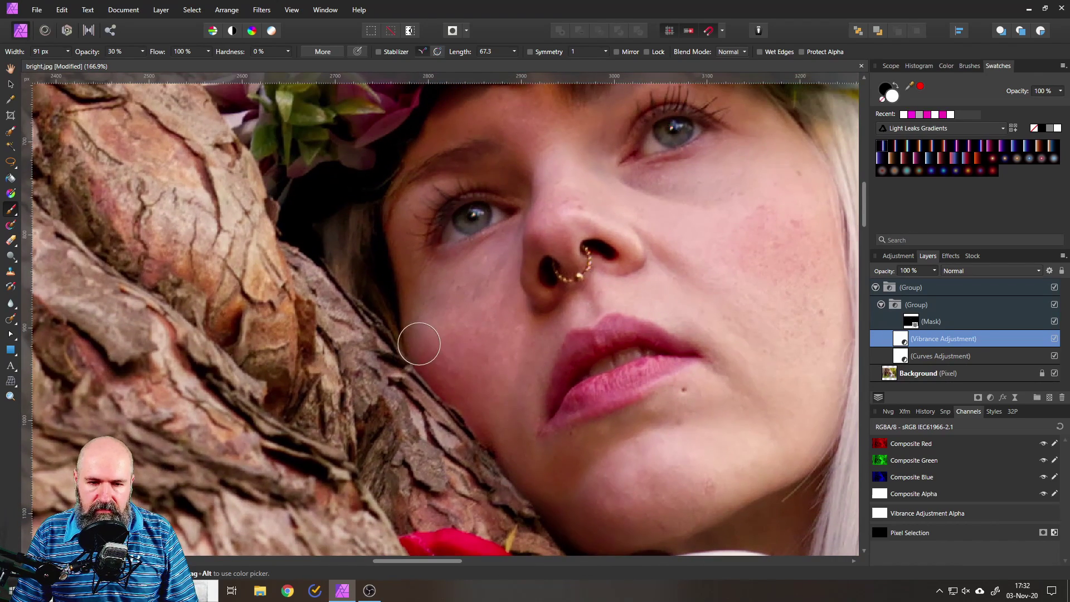
scroll(474, 393, down, 2)
drag(480, 386, 499, 409)
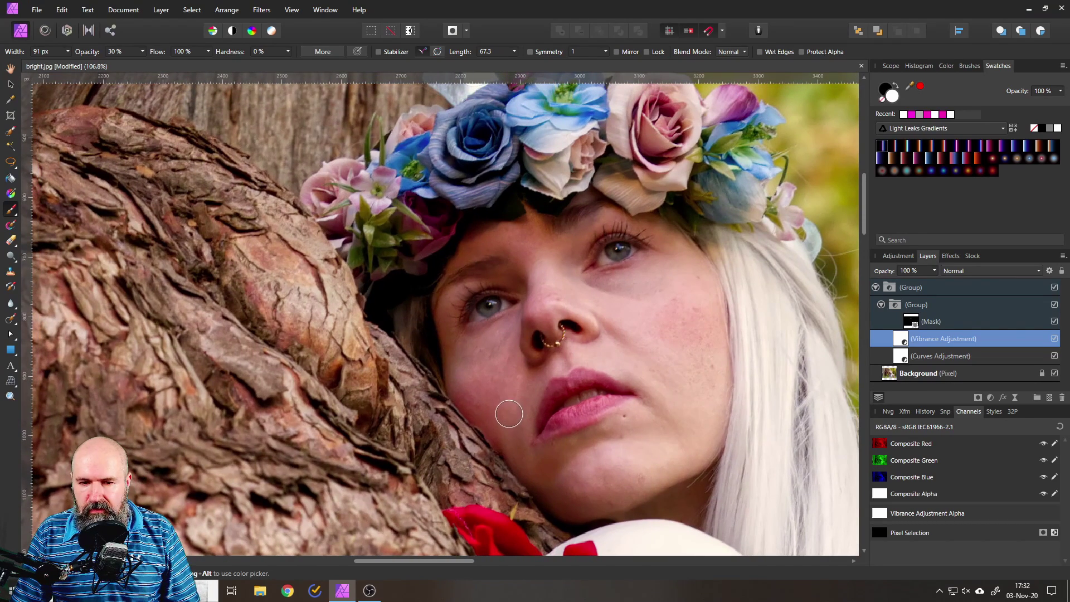
scroll(508, 414, up, 3)
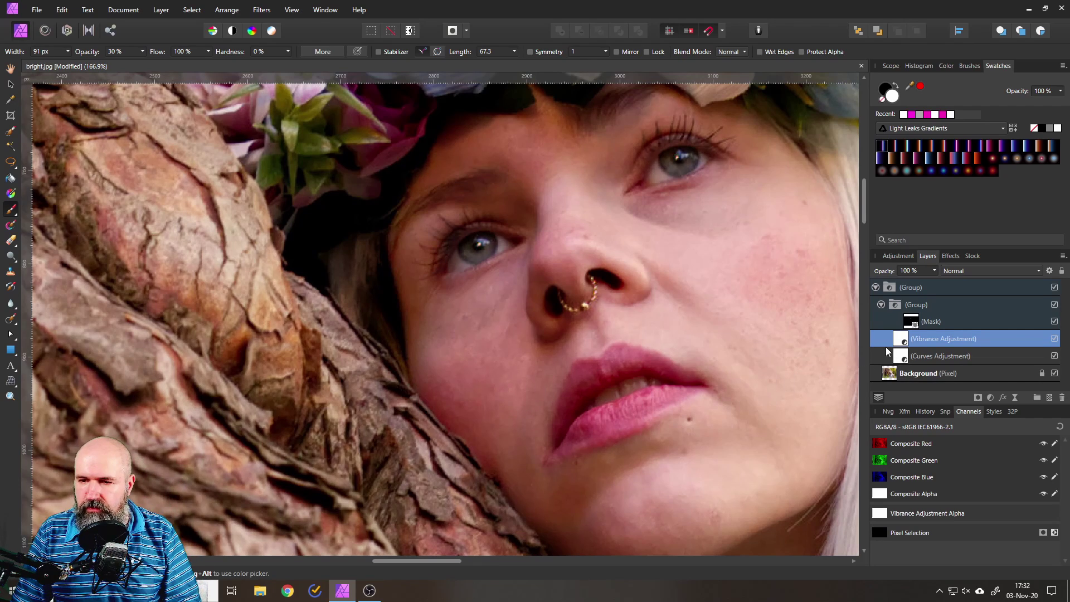
- Delete the adjustment group after comparing it hidden
click(876, 288)
click(1054, 288)
click(1062, 397)
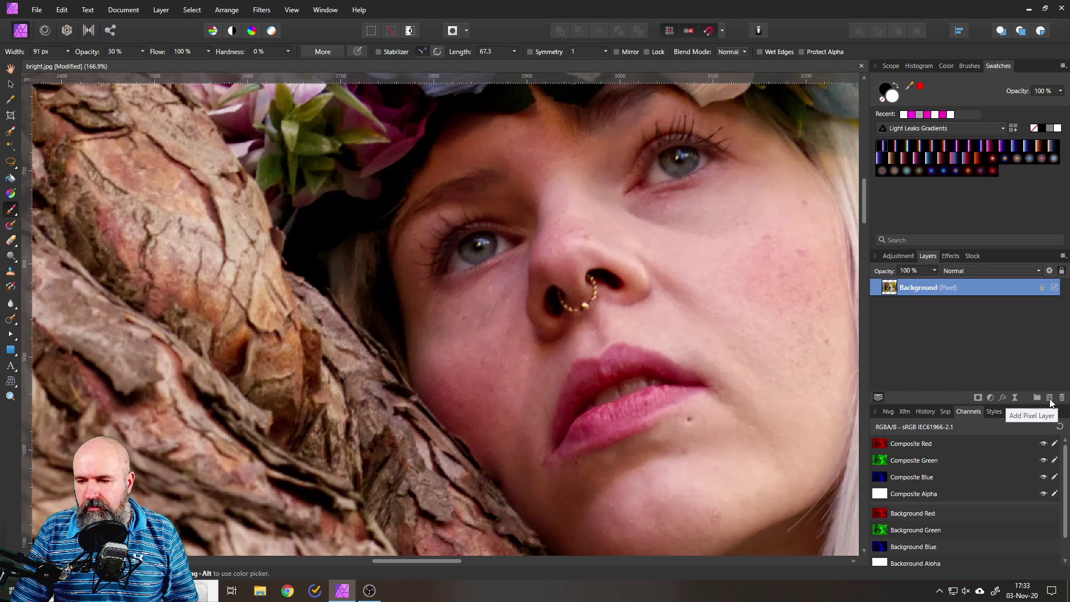
- Add an empty Pixel layer above Background with Soft Light blend mode
click(1049, 398)
click(963, 272)
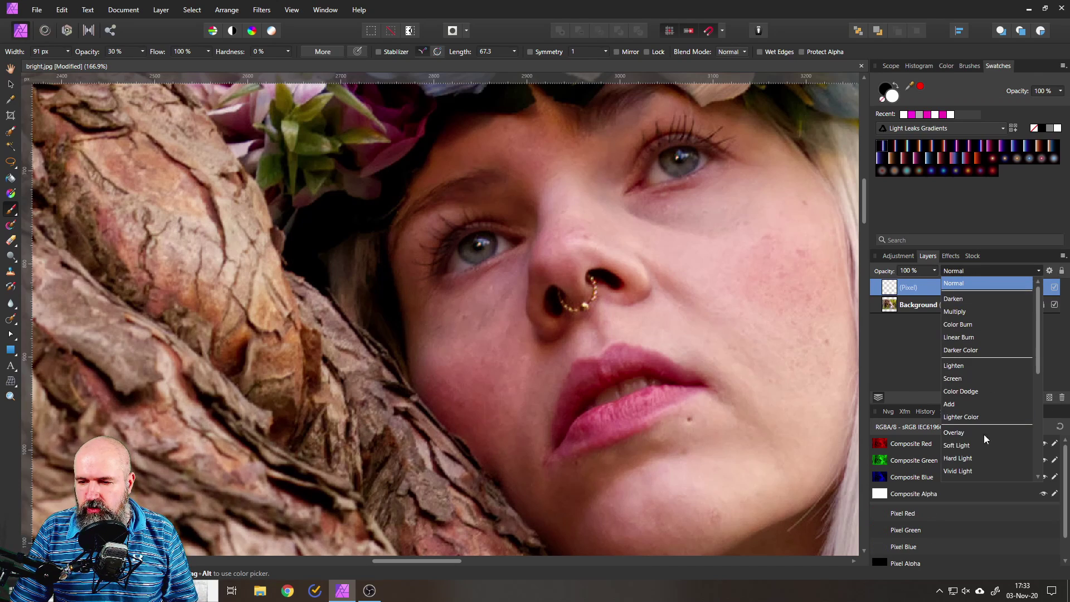
click(968, 448)
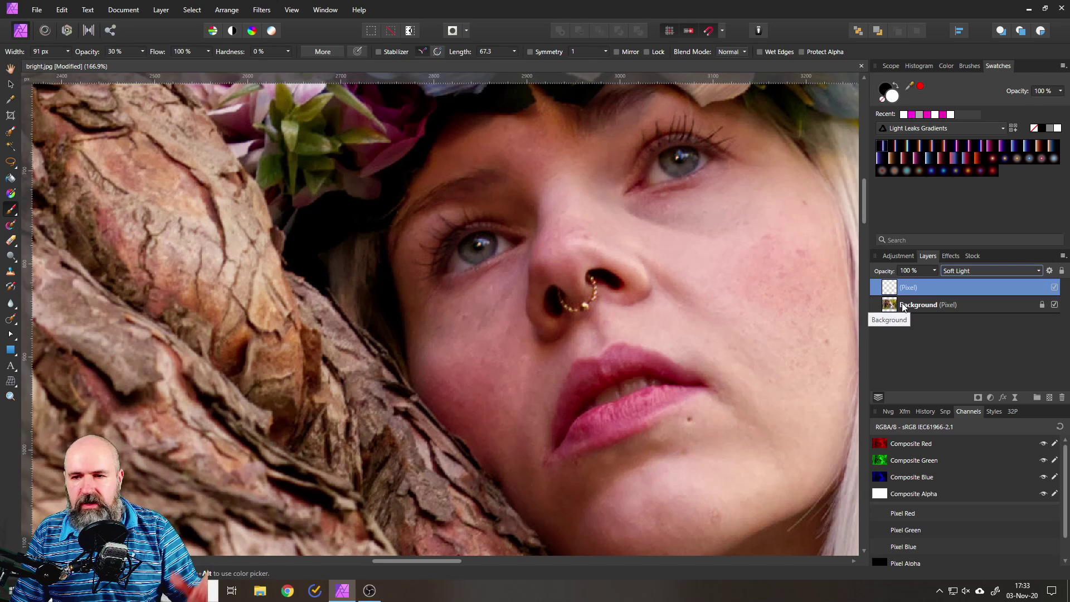
click(10, 212)
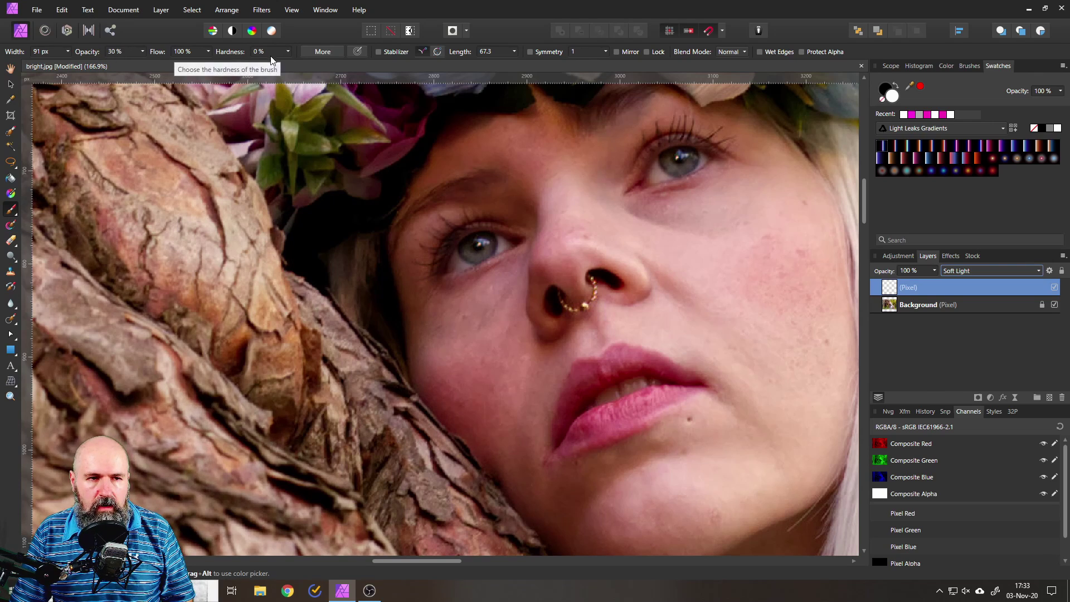
- Set the brush colour to dark neutral grey 535353 in the Color Chooser
double_click(892, 97)
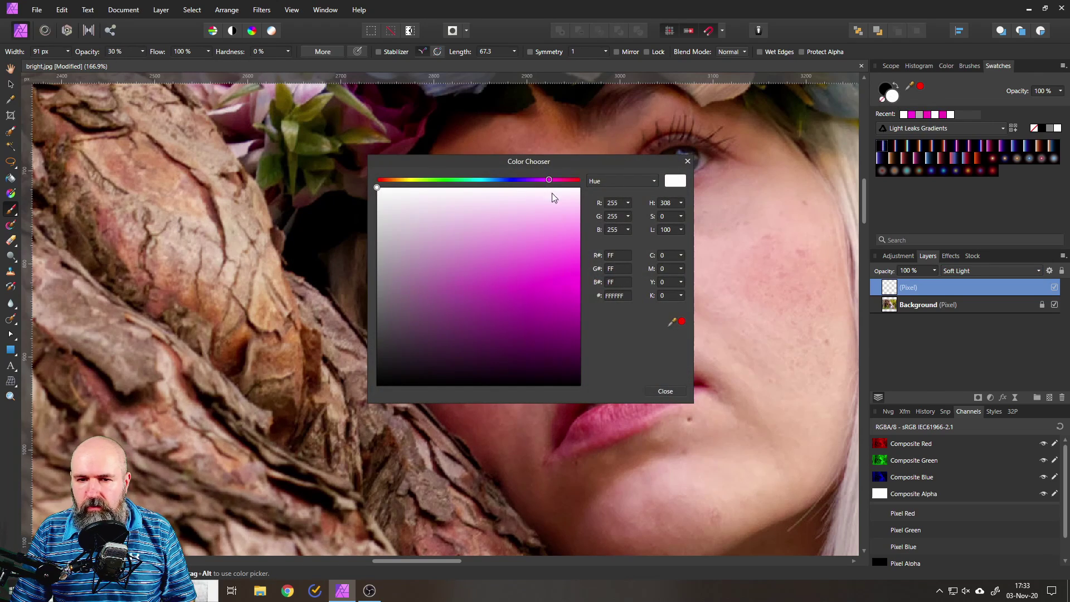
drag(490, 163, 897, 79)
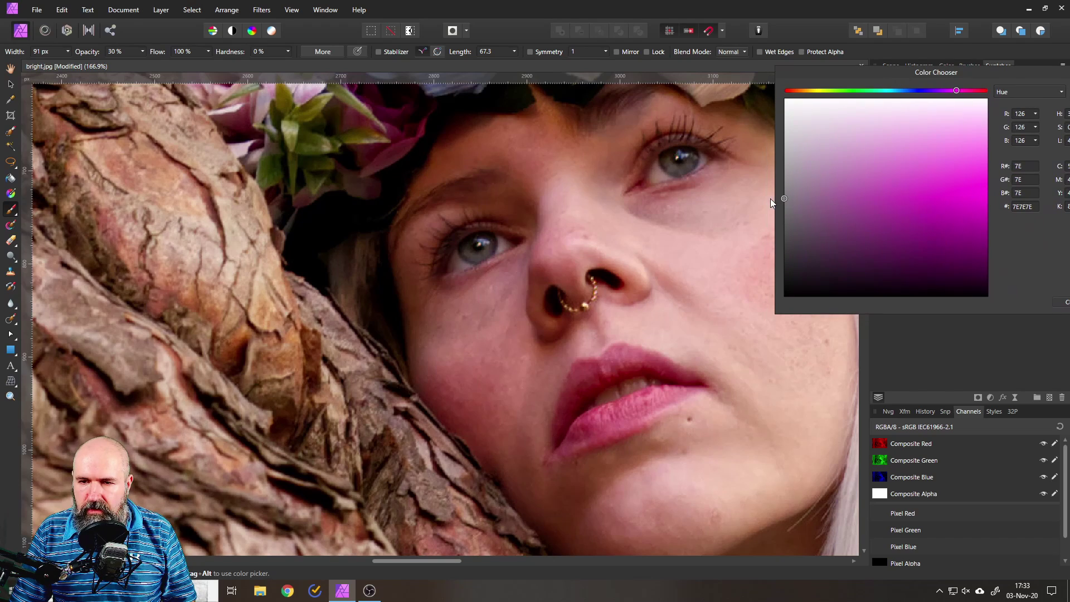
drag(824, 75, 711, 76)
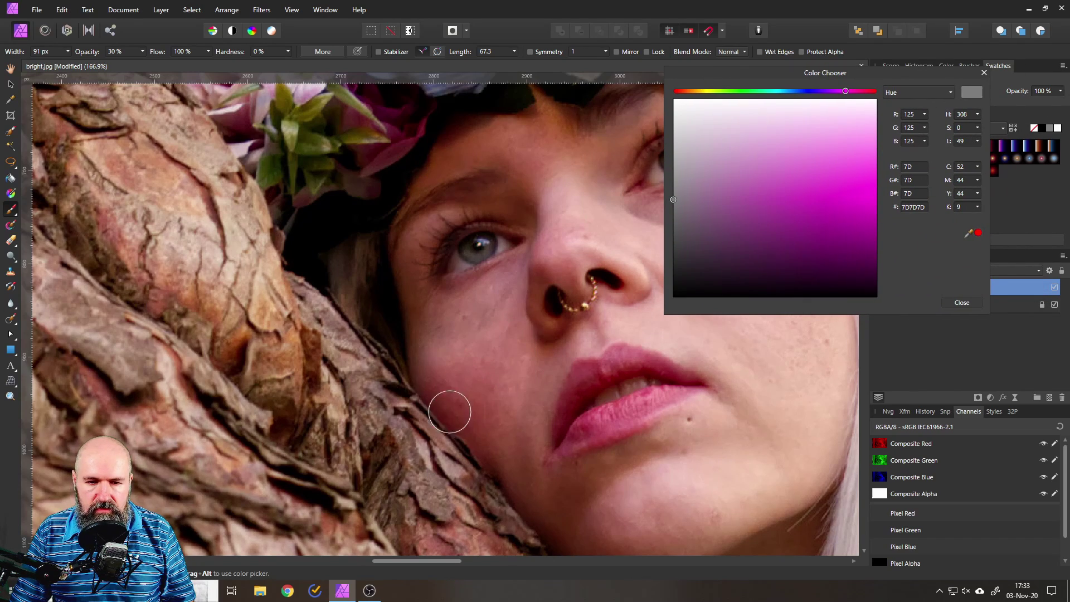
click(699, 273)
drag(698, 273, 619, 277)
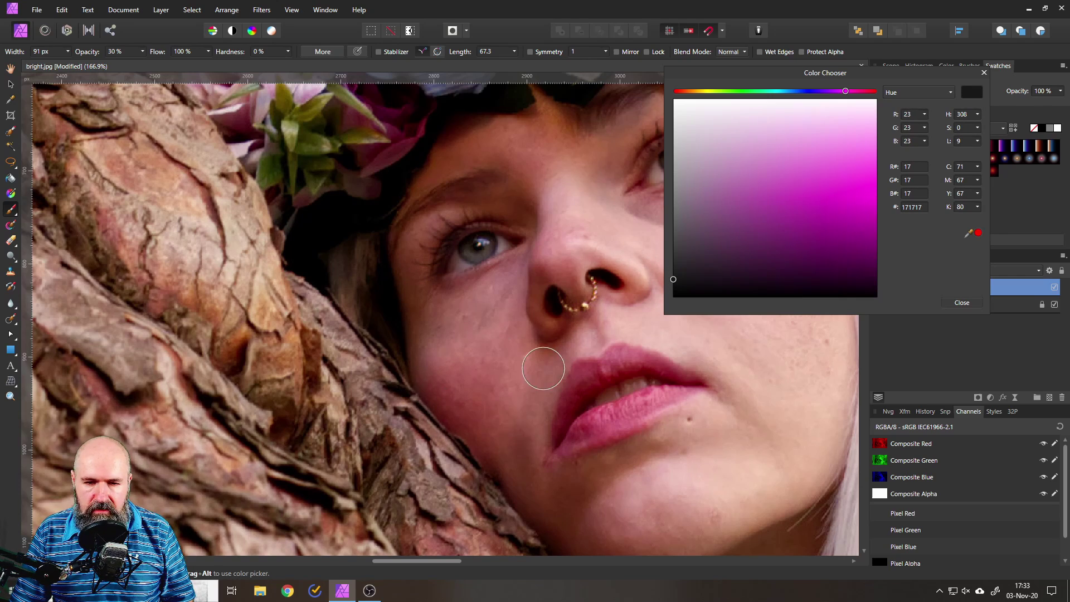
drag(681, 150, 657, 141)
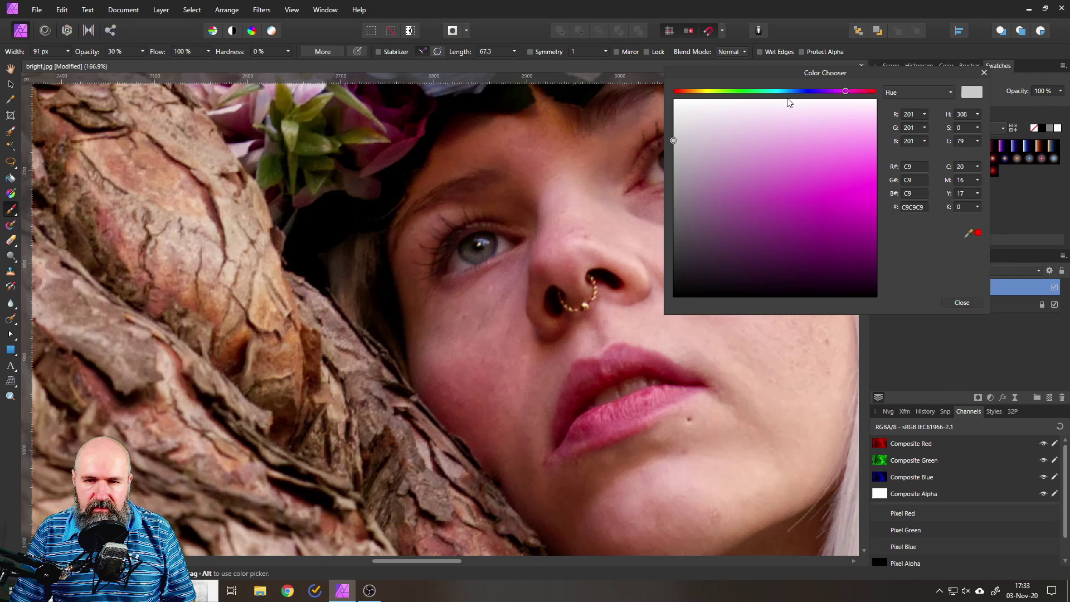
mouse_move(756, 83)
mouse_down()
mouse_move(794, 94)
mouse_move(785, 246)
mouse_move(798, 114)
mouse_move(804, 123)
mouse_move(787, 114)
mouse_up()
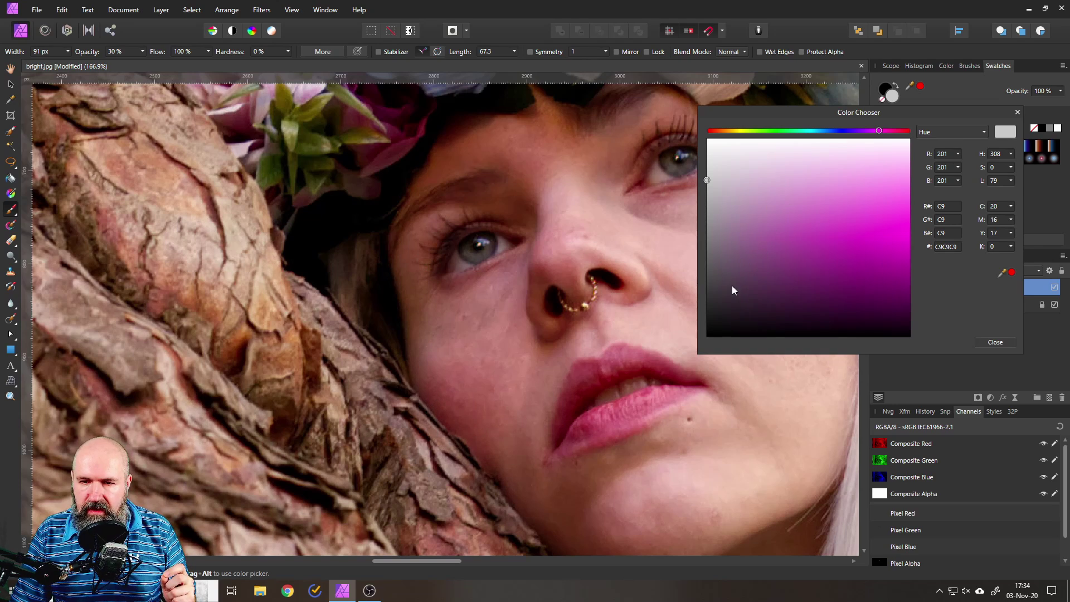
click(710, 272)
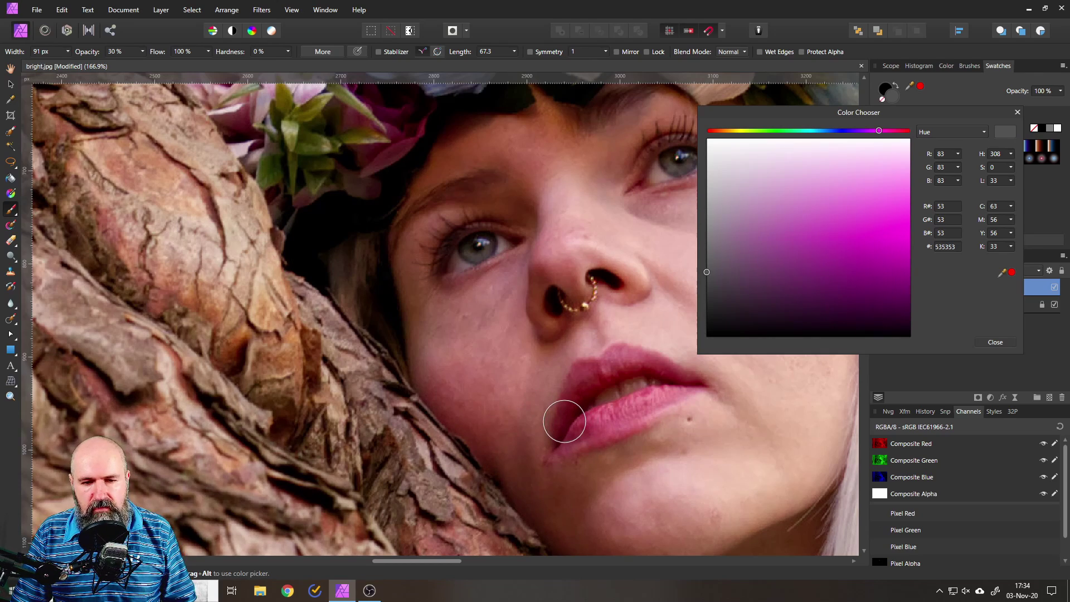
scroll(564, 422, down, 2)
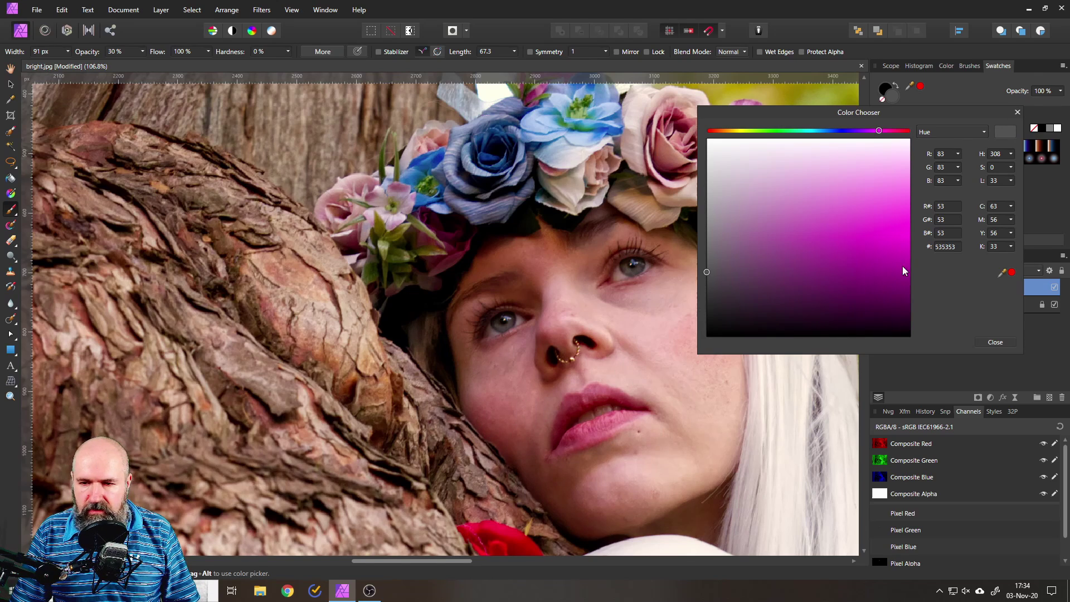
- Toggle the Soft Light dodge-and-burn layer on and off to compare the face
click(1054, 289)
click(1054, 289)
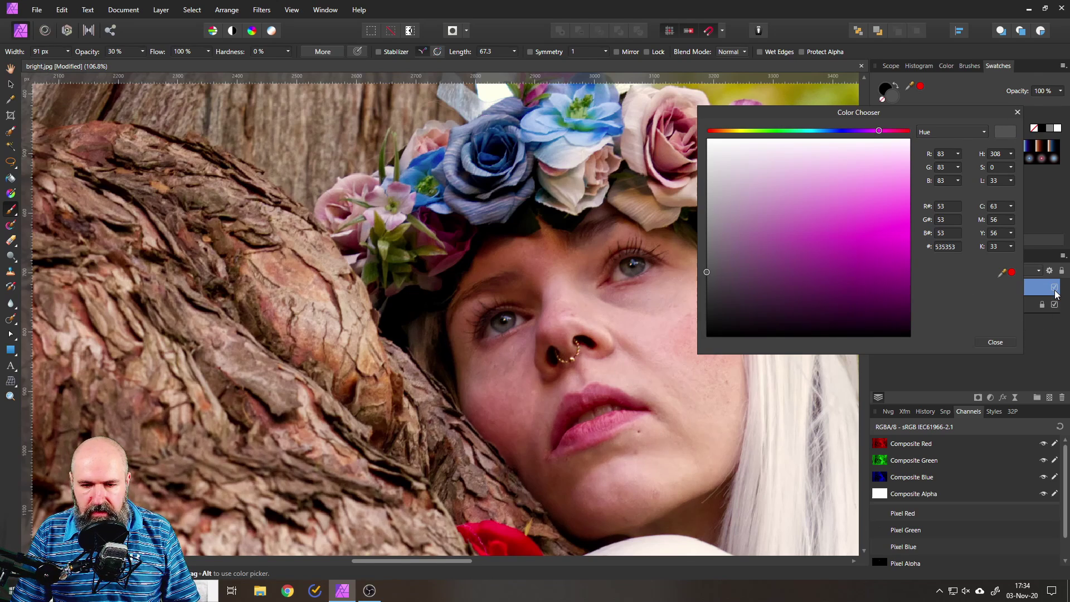
click(1054, 289)
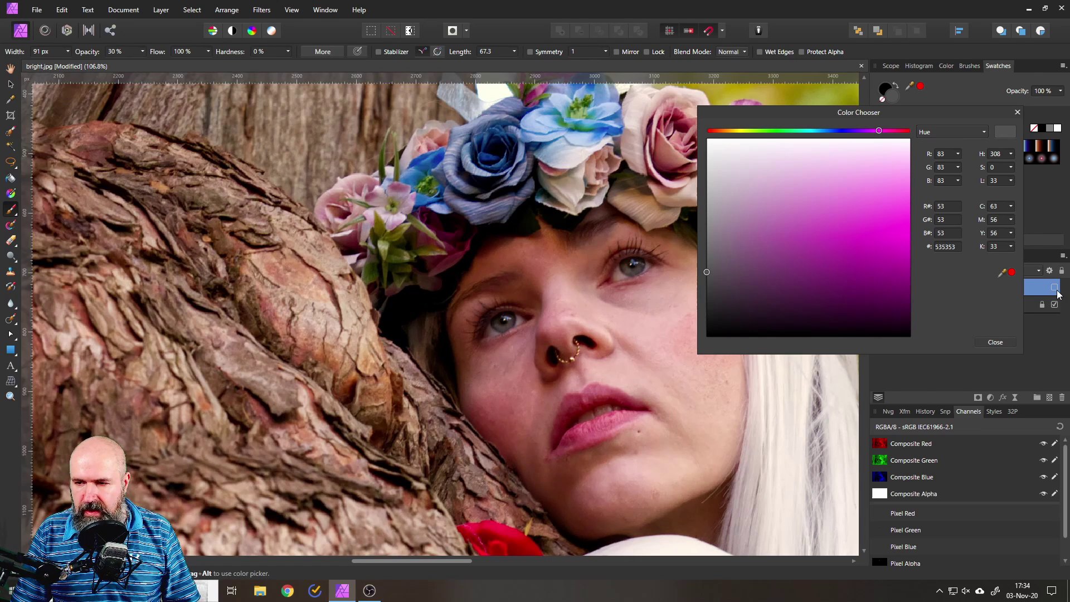
click(1055, 289)
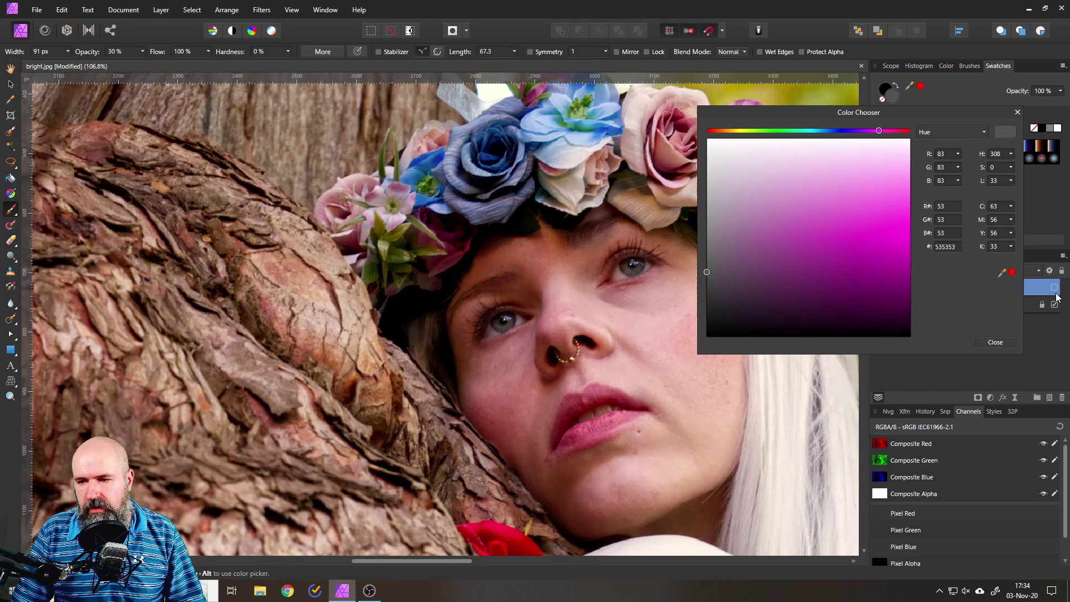
- Keep the dodge-and-burn layer visible and change the paint colour to mid grey 7E7E7E
click(1053, 288)
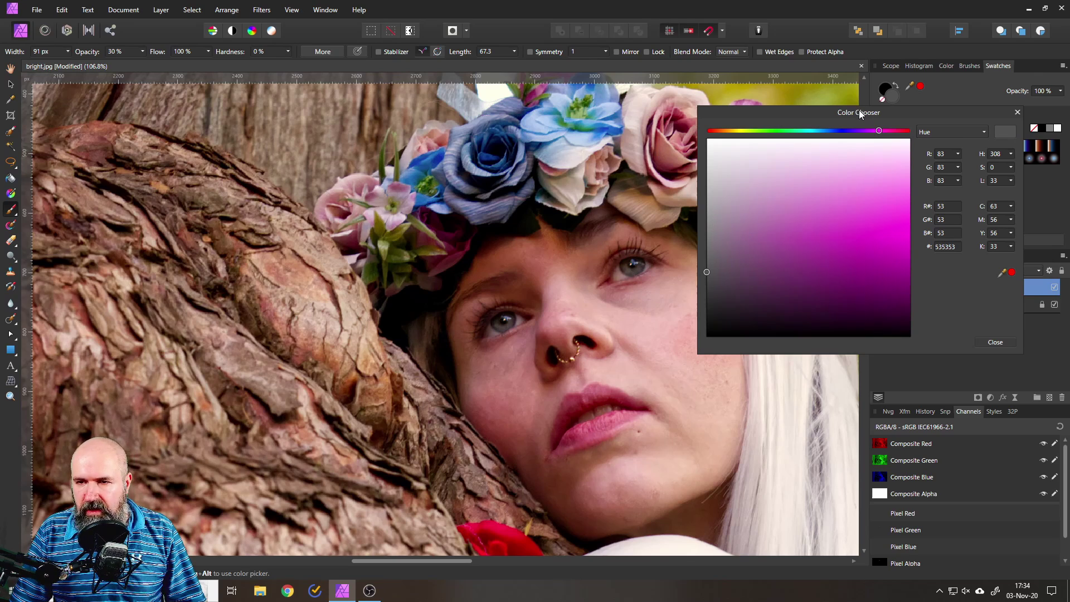
drag(860, 114, 798, 167)
drag(650, 303, 623, 292)
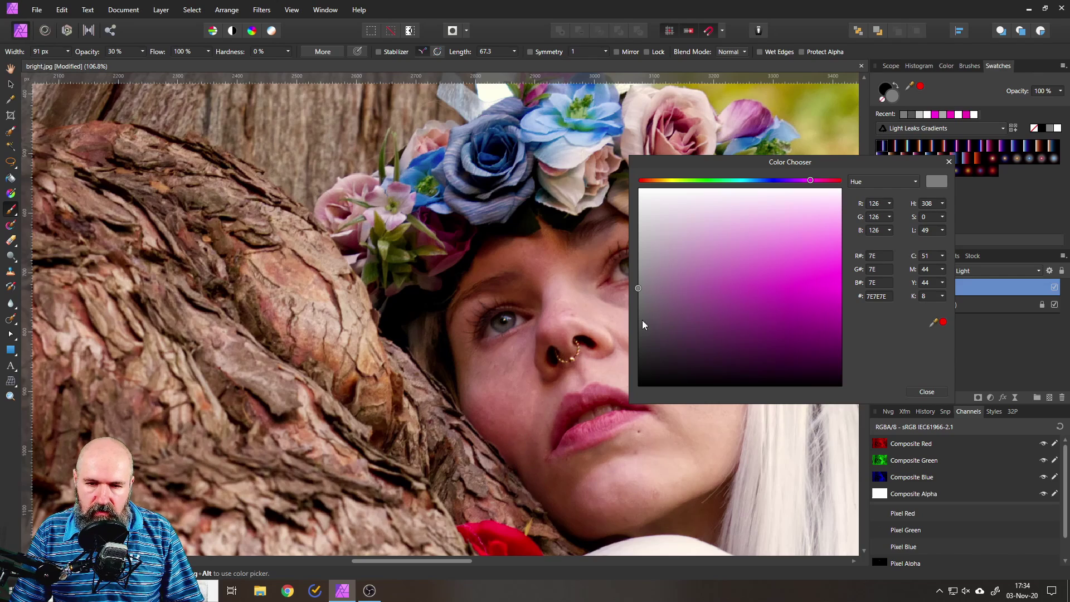
- Zoom to the lower cheek and jaw and set the paint colour to light grey EAEAEA
drag(630, 288, 627, 288)
scroll(519, 432, up, 2)
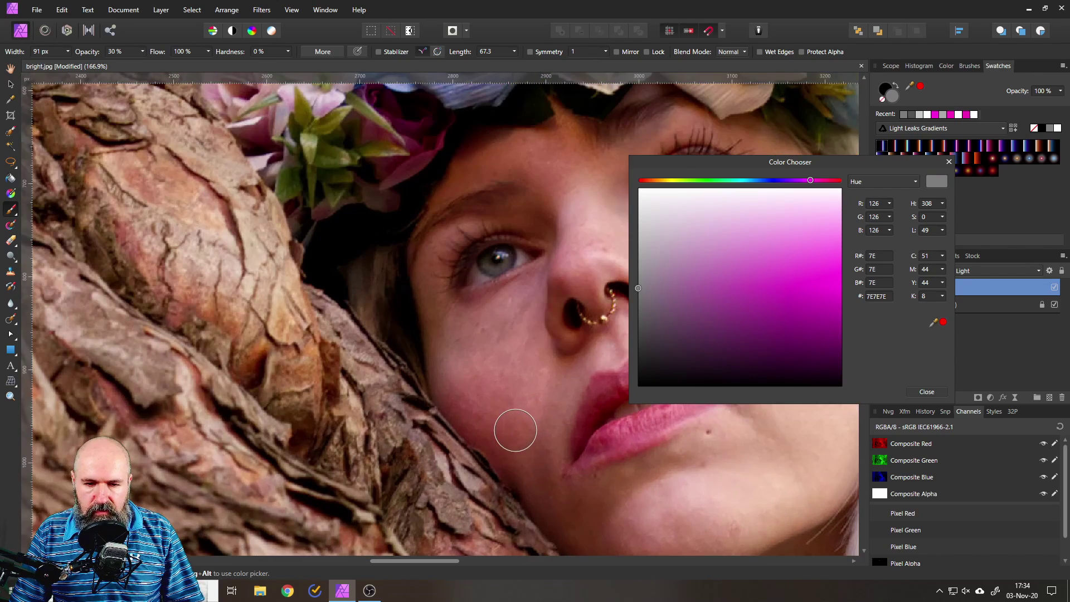
drag(526, 434, 460, 328)
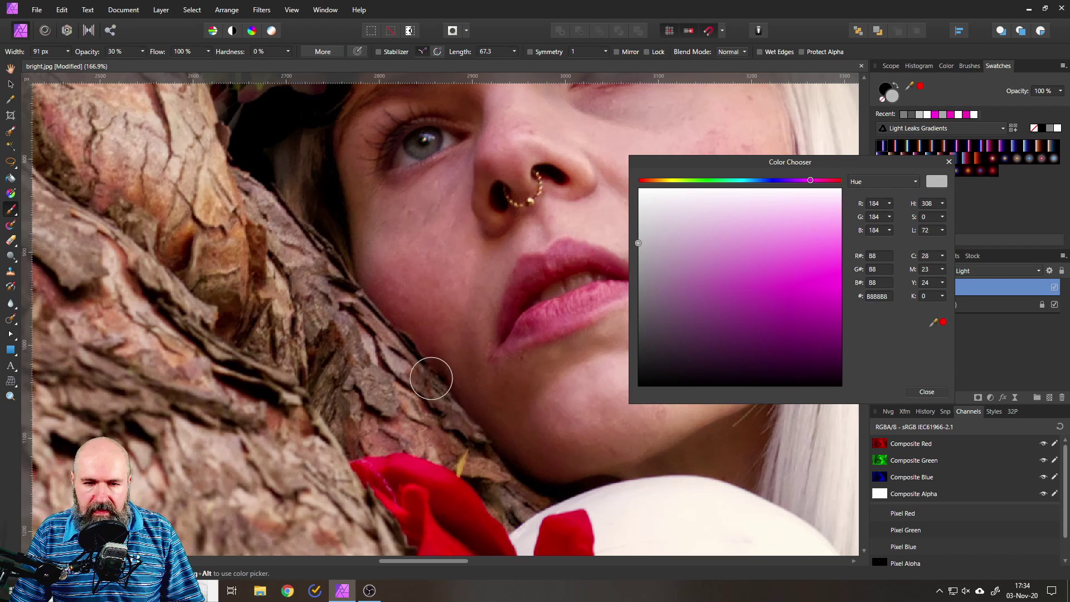
drag(657, 233, 633, 212)
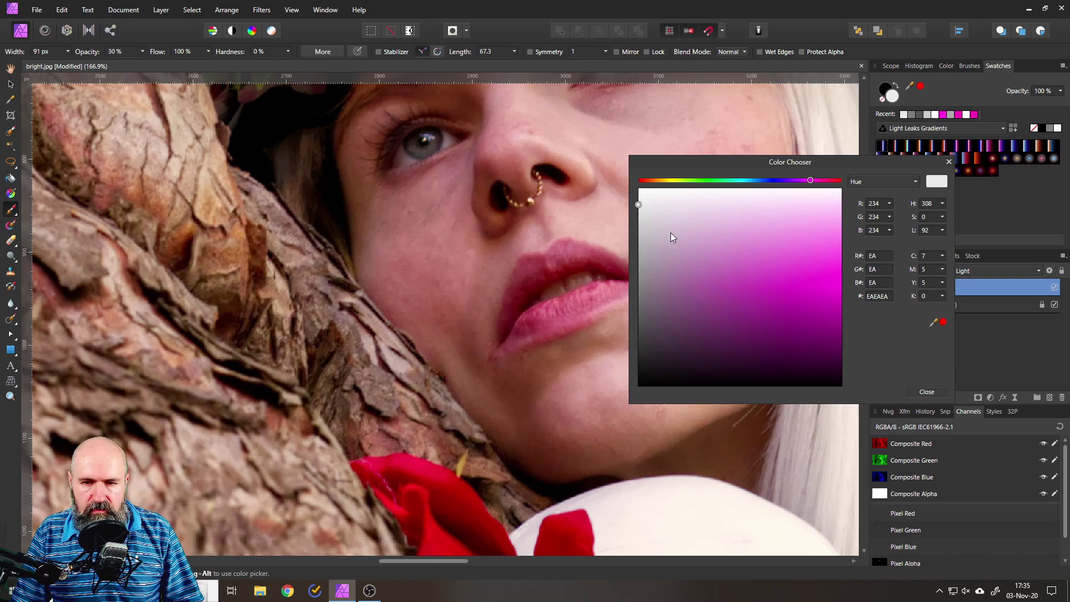
- Switch to the Erase Brush Tool and set its hardness to 82%
click(11, 241)
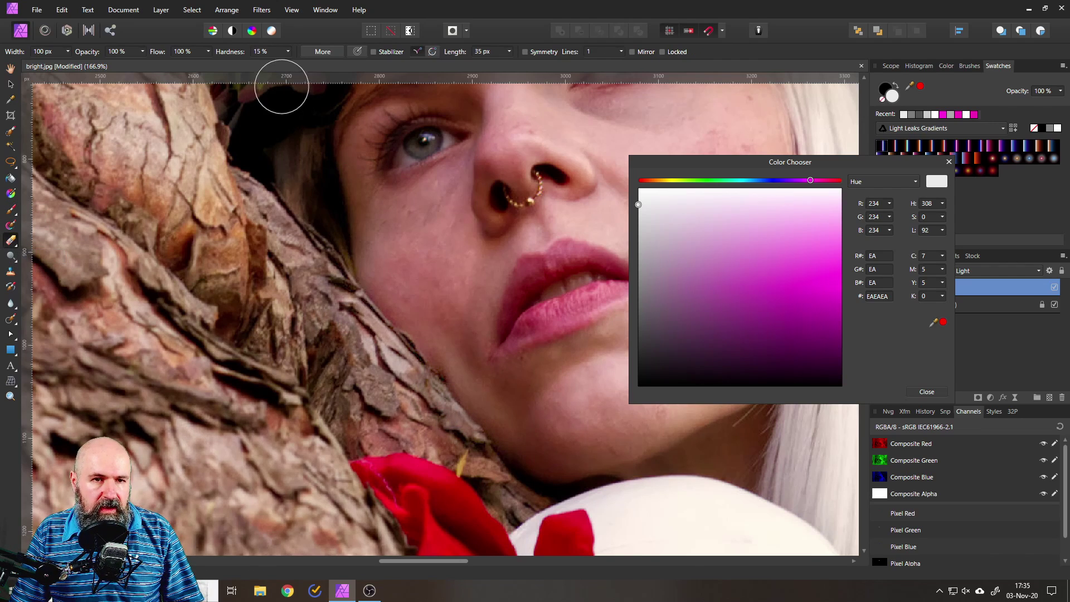
click(288, 51)
drag(294, 62, 342, 62)
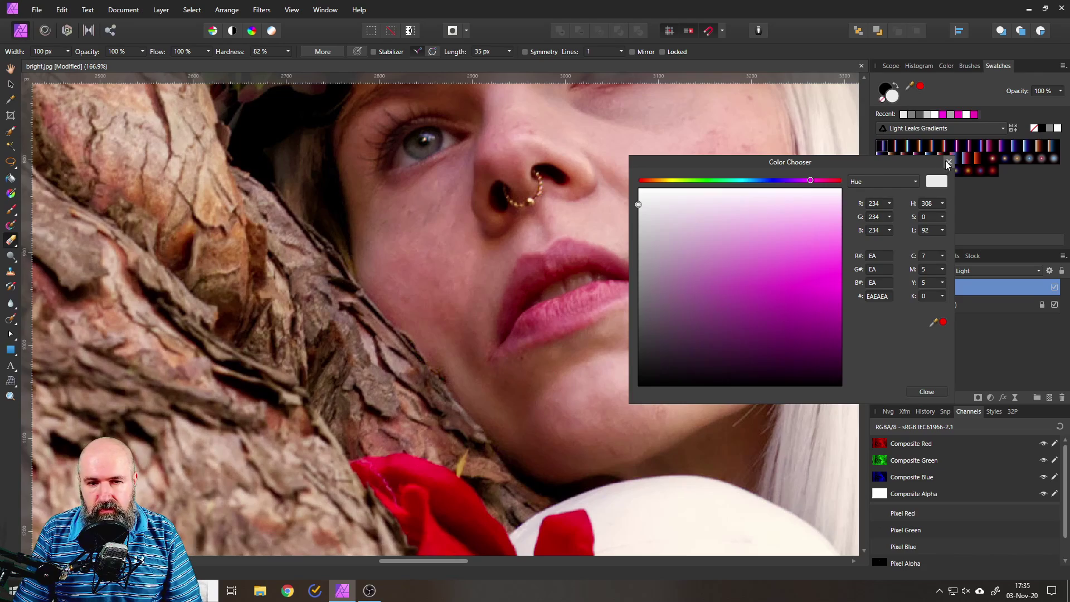
- Dismiss the Color Chooser and inspect the dodge-and-burn shading on the woman's face, skull and tree
click(948, 164)
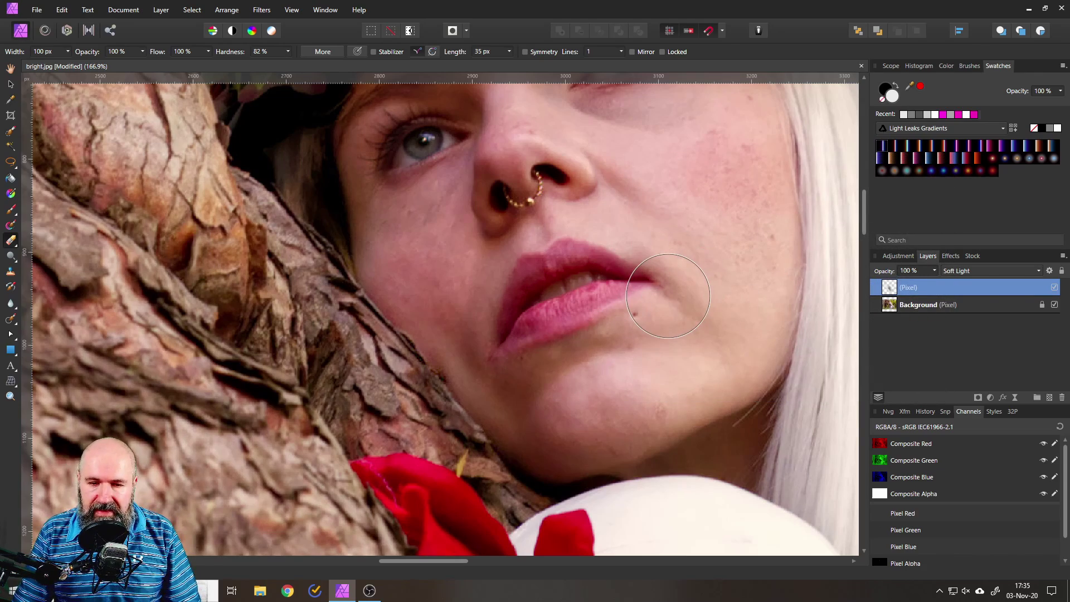
scroll(495, 334, down, 5)
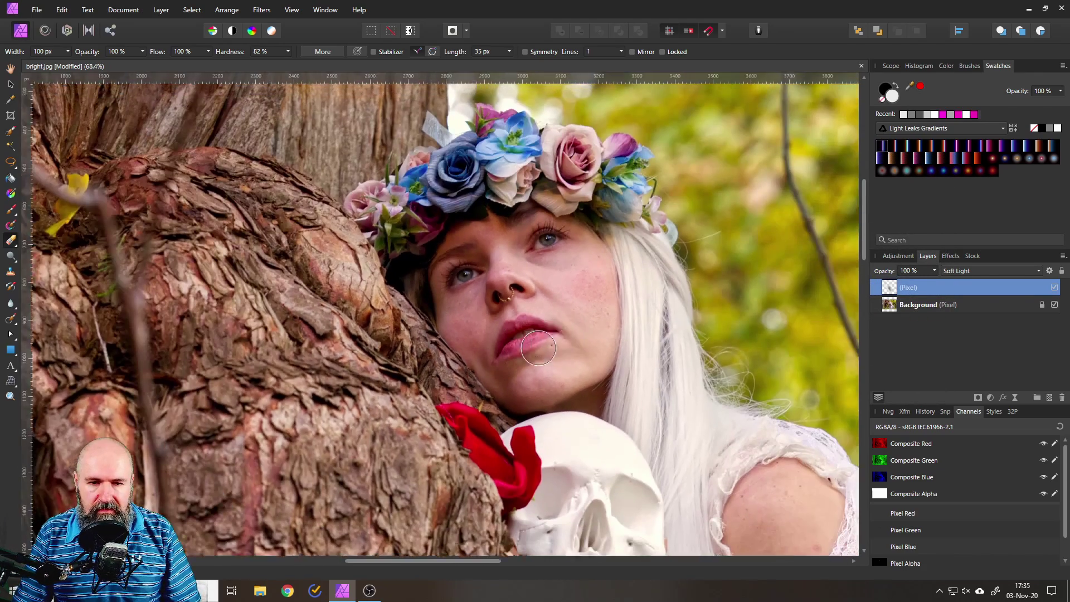
scroll(539, 348, right, 3)
scroll(539, 347, up, 1)
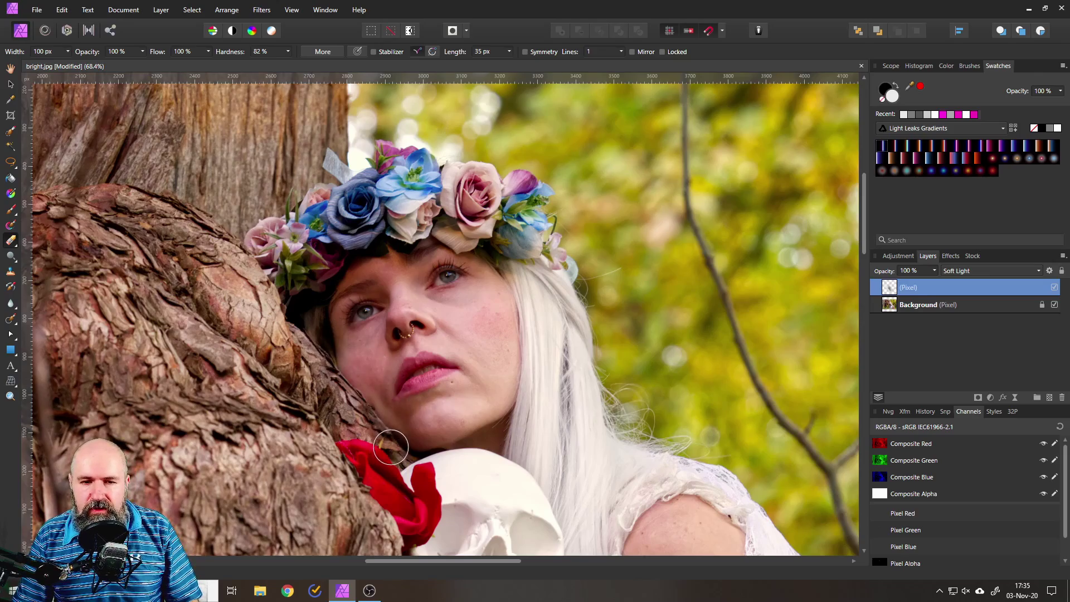
scroll(501, 460, down, 1)
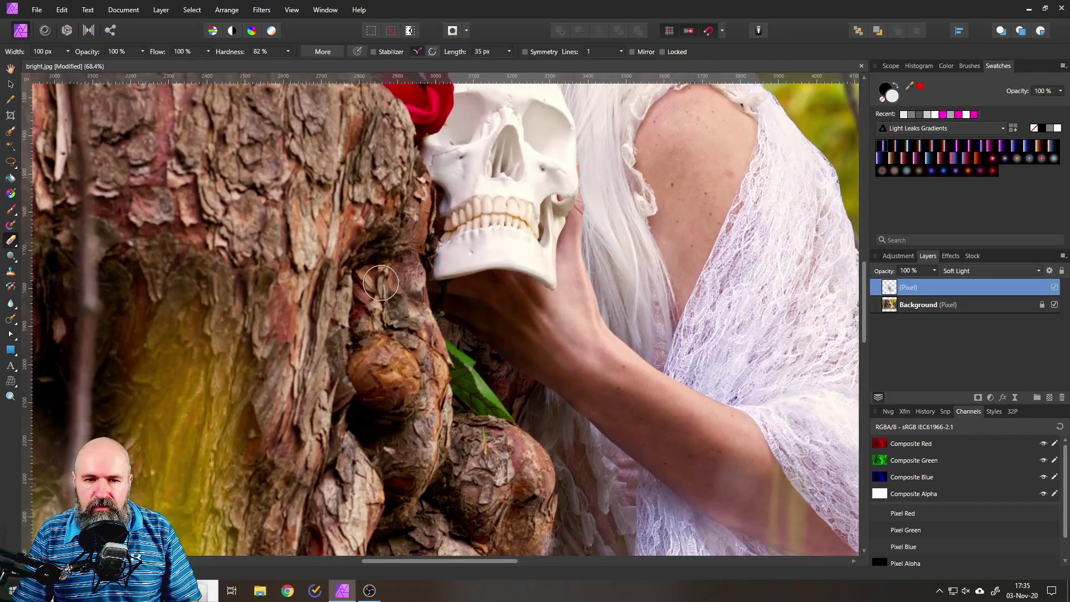
scroll(385, 276, up, 2)
scroll(388, 271, down, 3)
drag(388, 271, 414, 412)
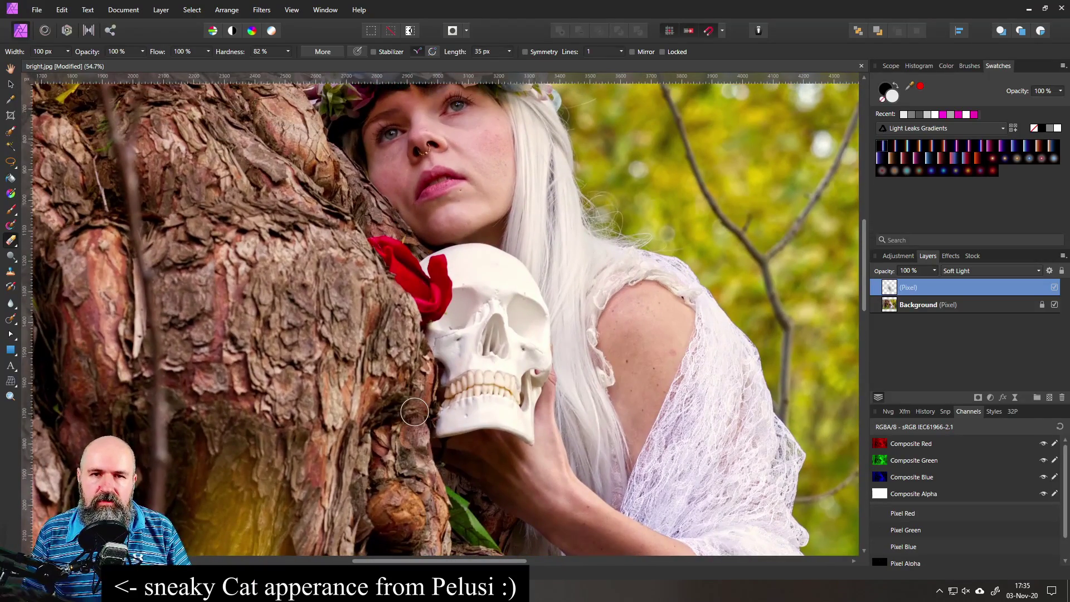
scroll(462, 275, down, 4)
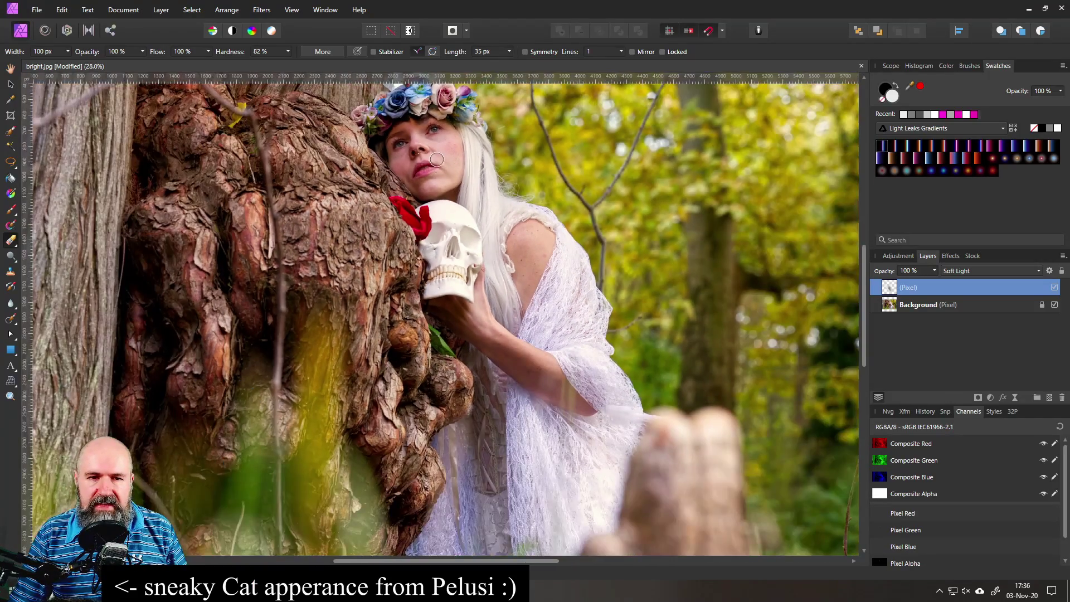
scroll(463, 275, up, 5)
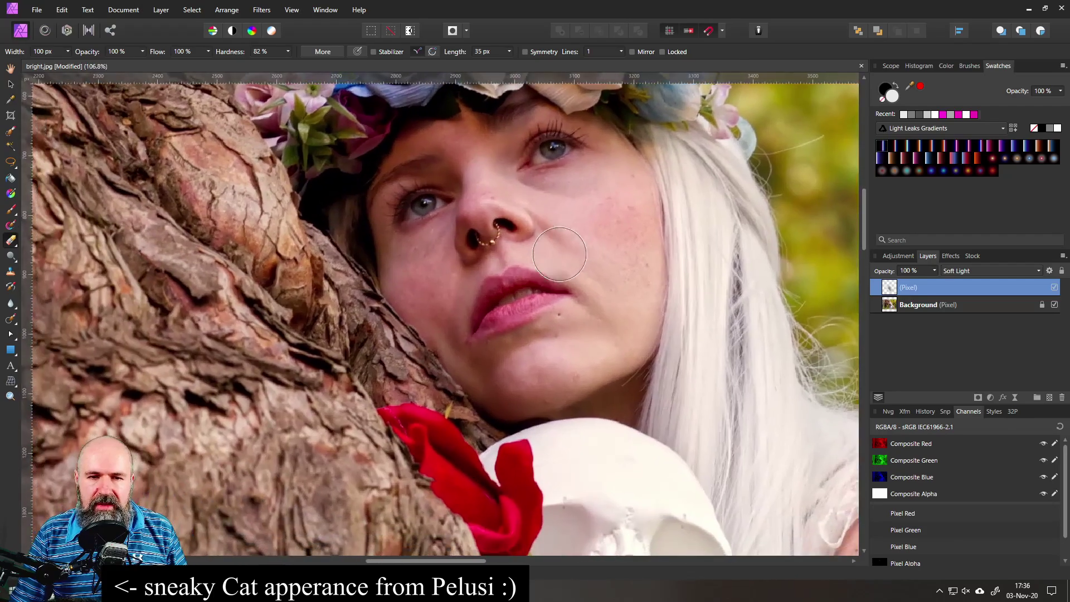
scroll(563, 273, down, 2)
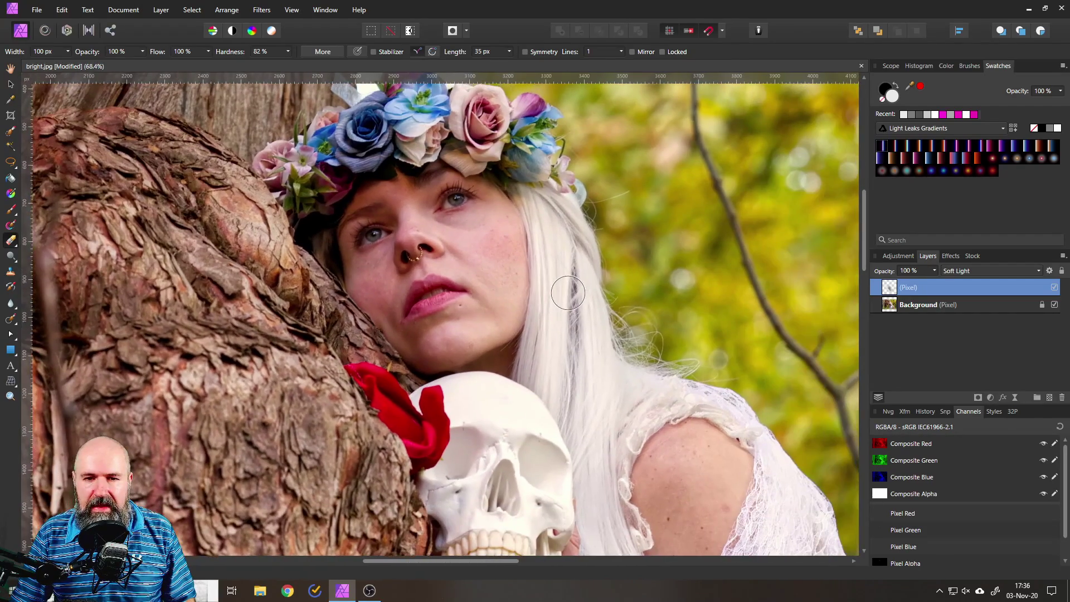